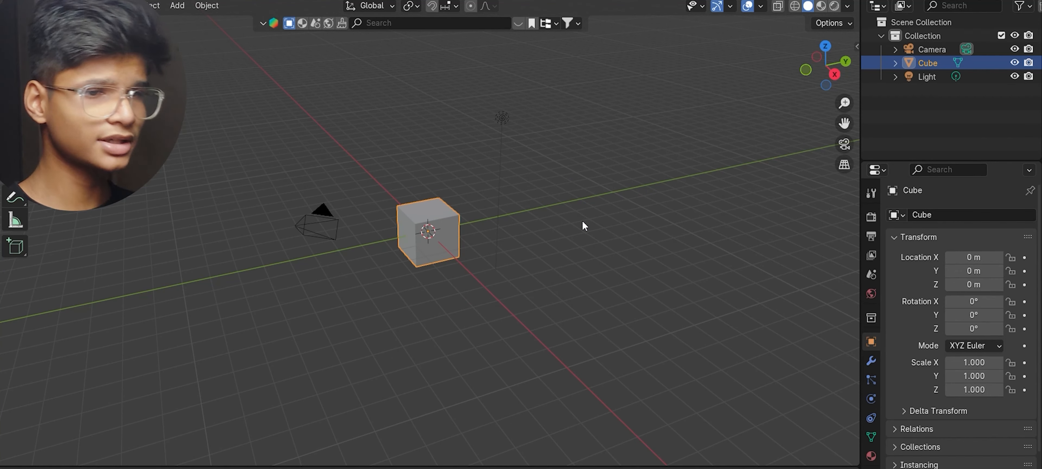
Select the light, camera and cube in turn to examine the objects of the default scene
left_click(502, 117)
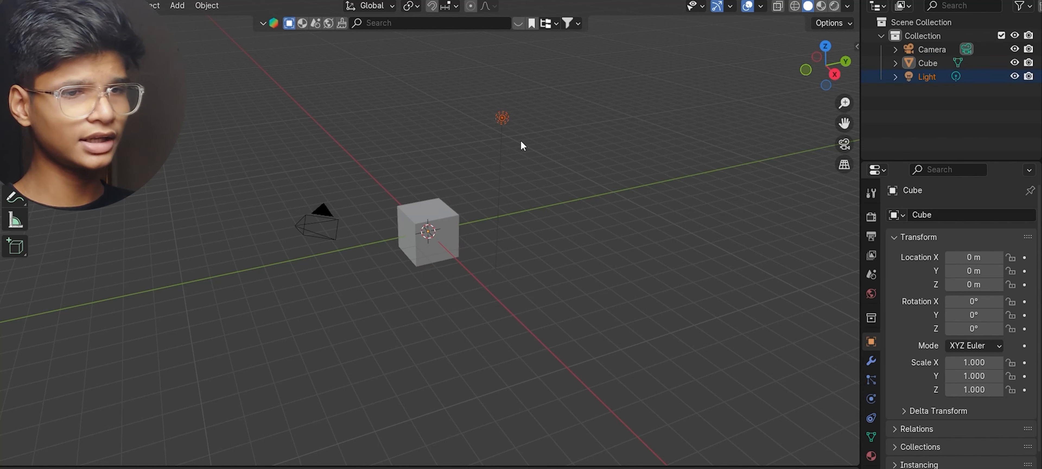
left_click(293, 218)
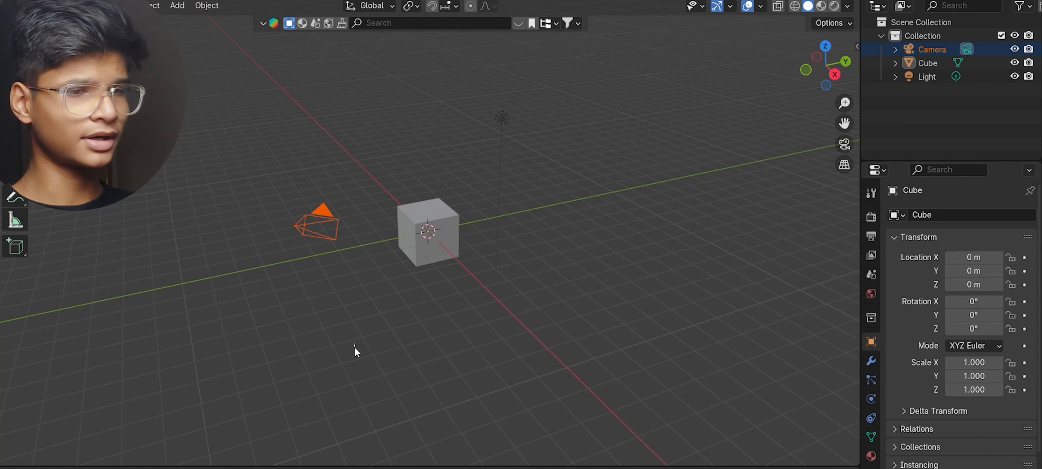
left_click(421, 328)
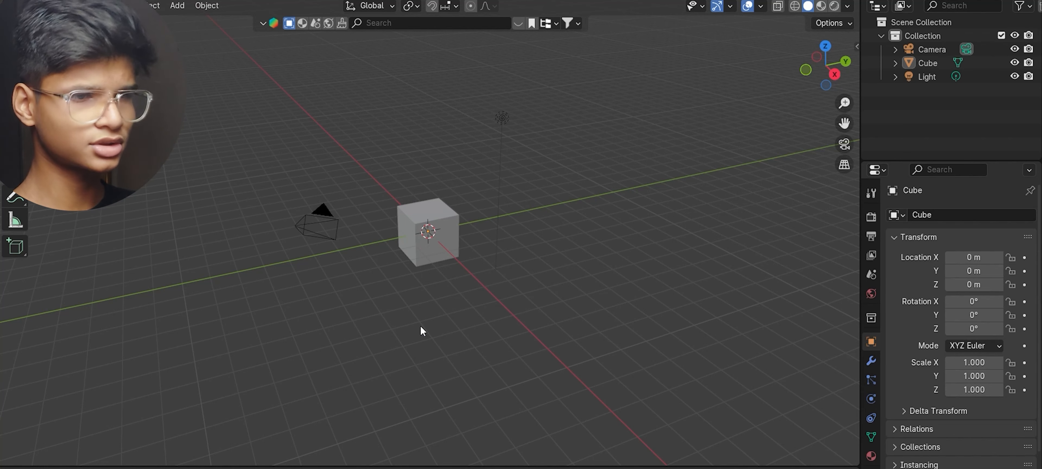
left_click(334, 233)
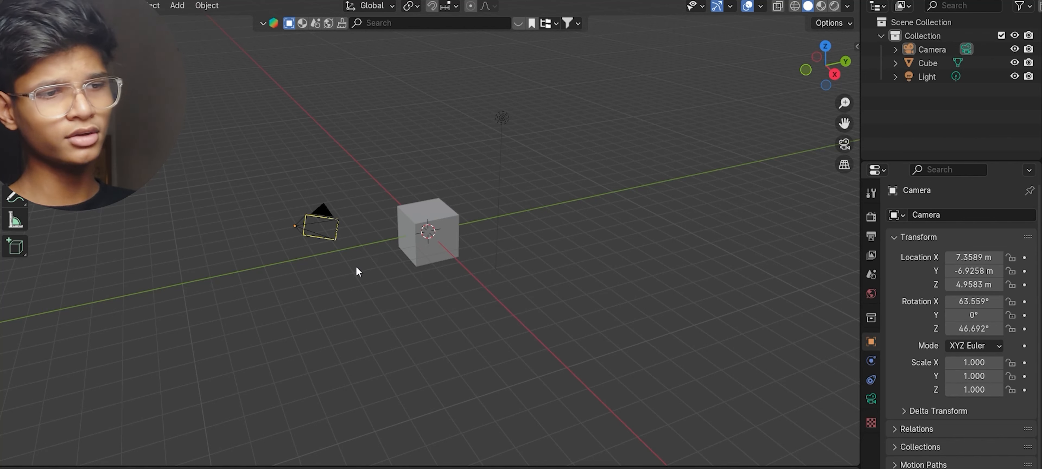
left_click(432, 262)
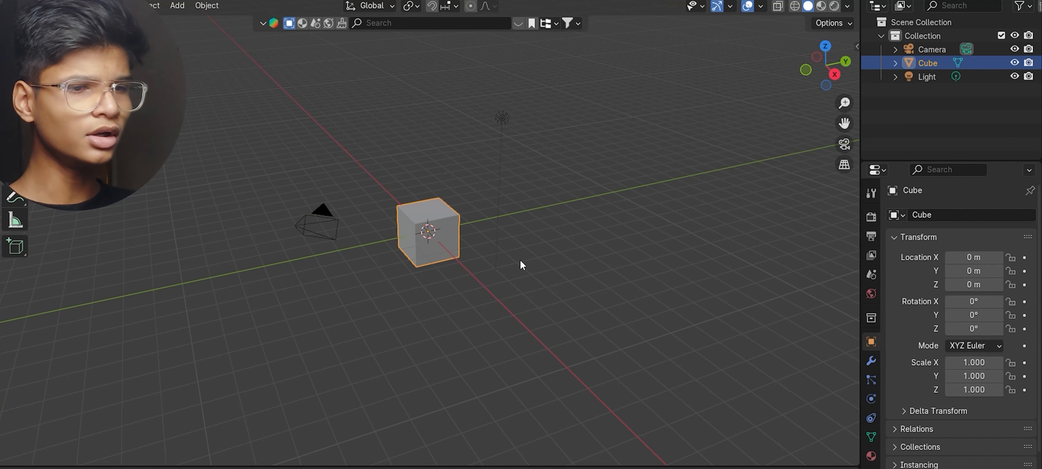
left_click(481, 247)
left_click(453, 235)
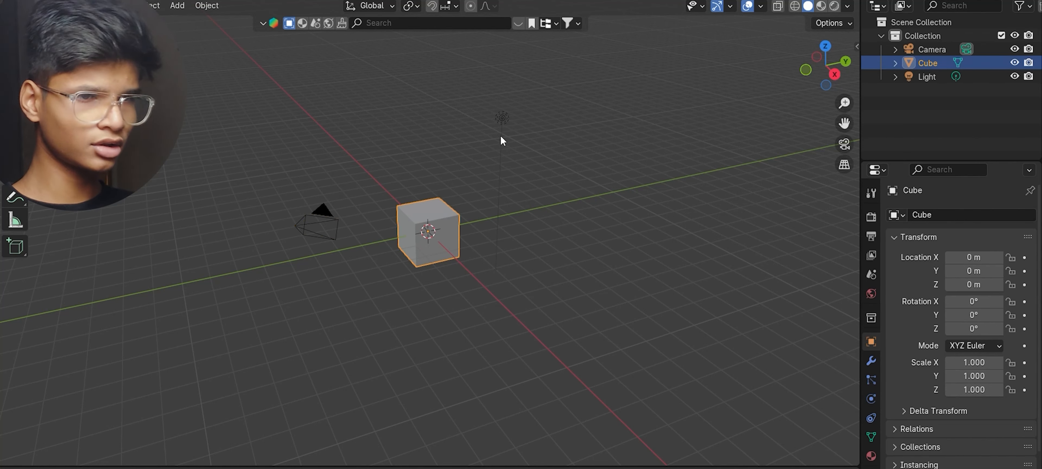
left_click(490, 112)
scroll(496, 140, "down", 2)
scroll(496, 140, "up", 4)
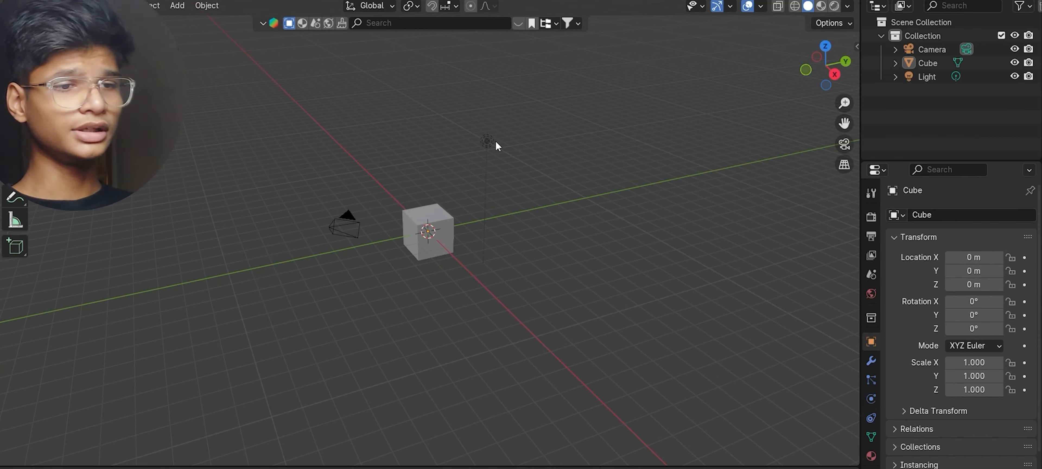
scroll(496, 141, "down", 1)
left_click_drag(478, 58, 724, 191)
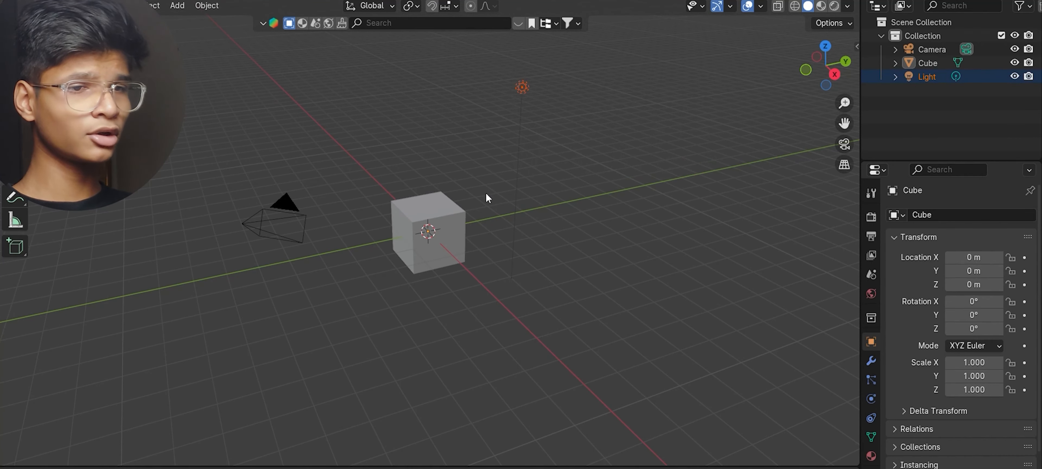
scroll(642, 246, "down", 4)
scroll(642, 246, "up", 3)
left_click(557, 173)
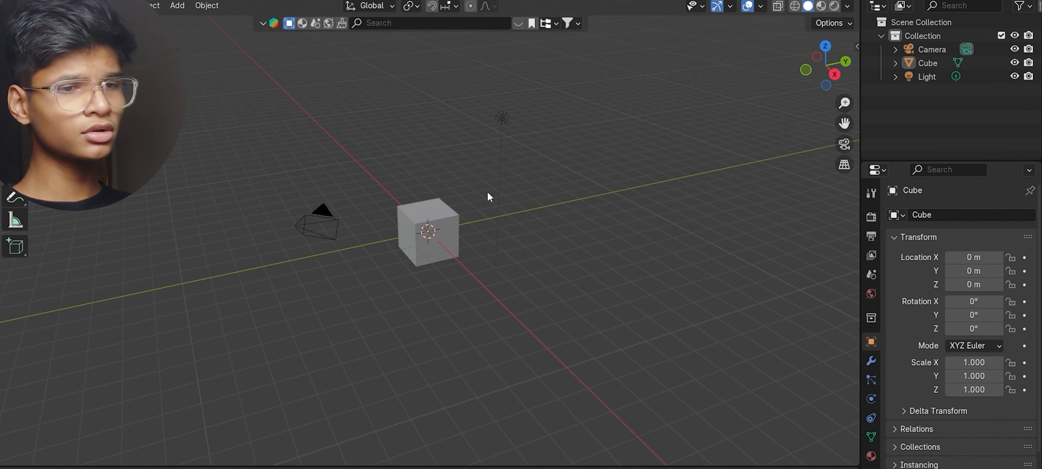
Move the cube in the right-side view to about Y -0.99 m and Z 4.66 m
left_click(444, 226)
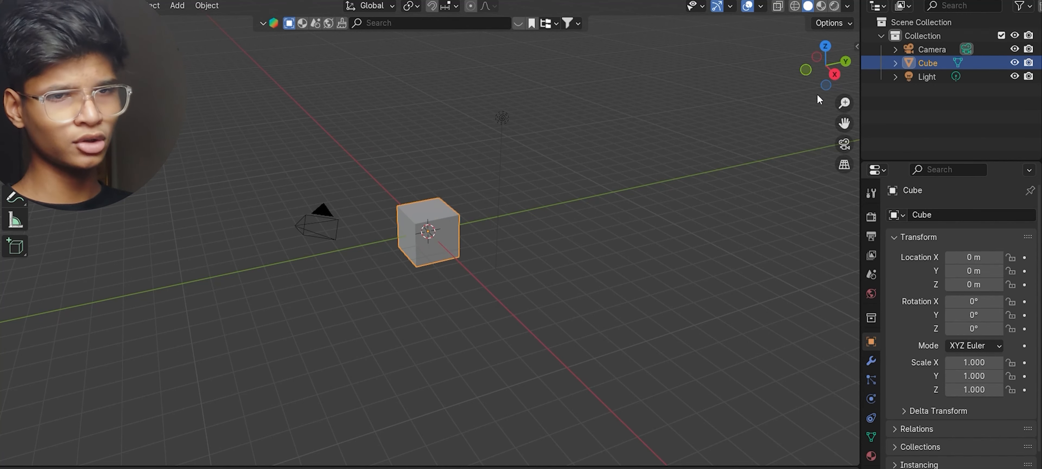
left_click(834, 74)
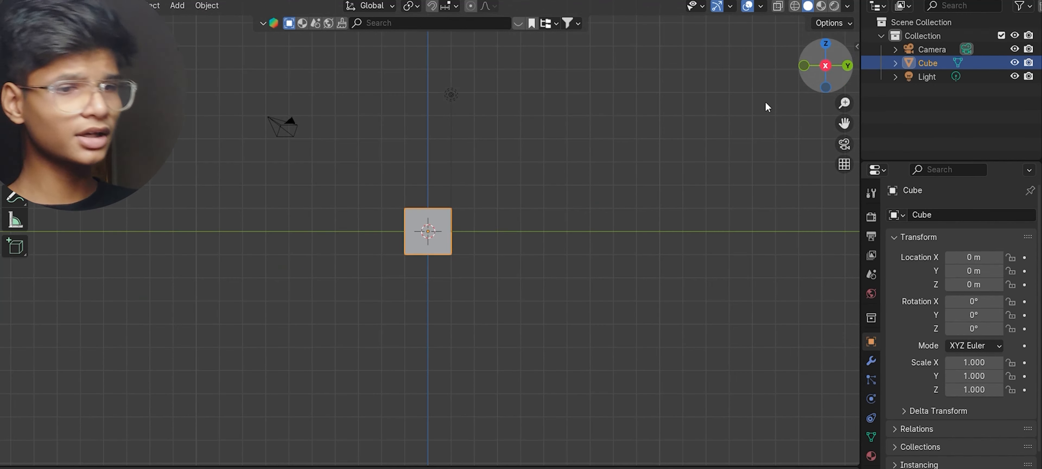
key("g")
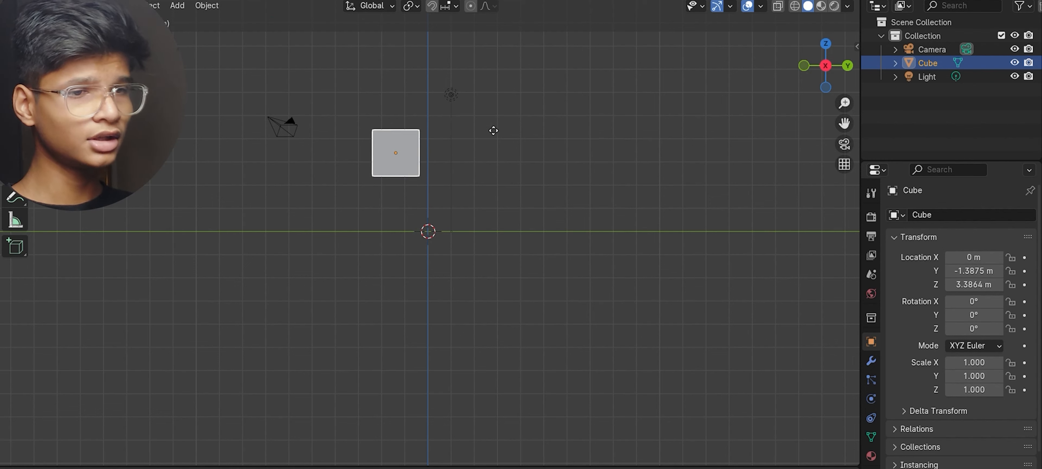
left_click(494, 132)
key("g")
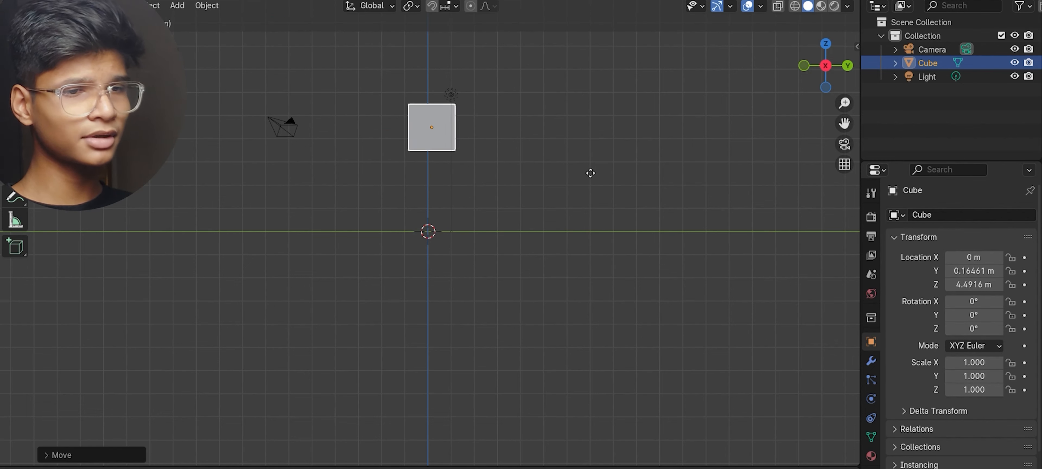
left_click(573, 175)
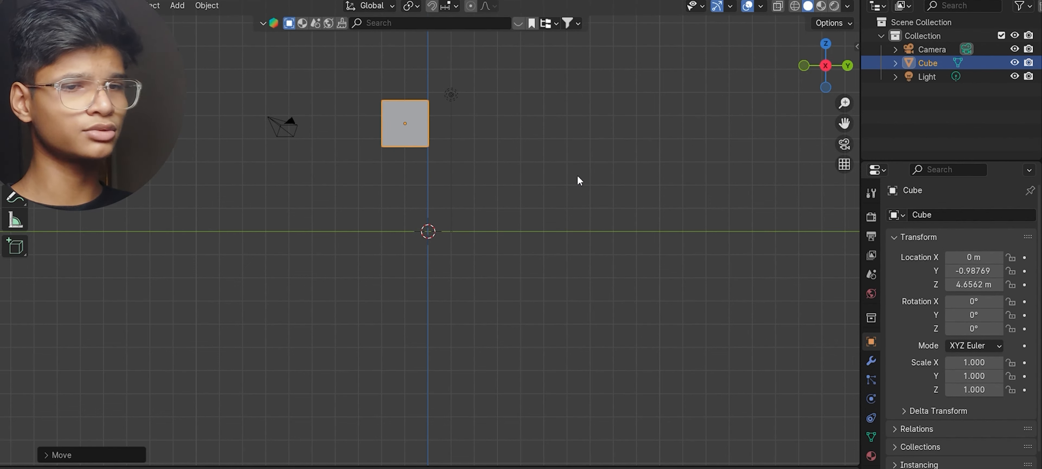
left_click(577, 177)
Examine the scene from different angles and distances by orbiting, zooming and panning the viewport
scroll(579, 177, "down", 5)
scroll(578, 177, "up", 4)
left_click_drag(837, 56, 862, 86)
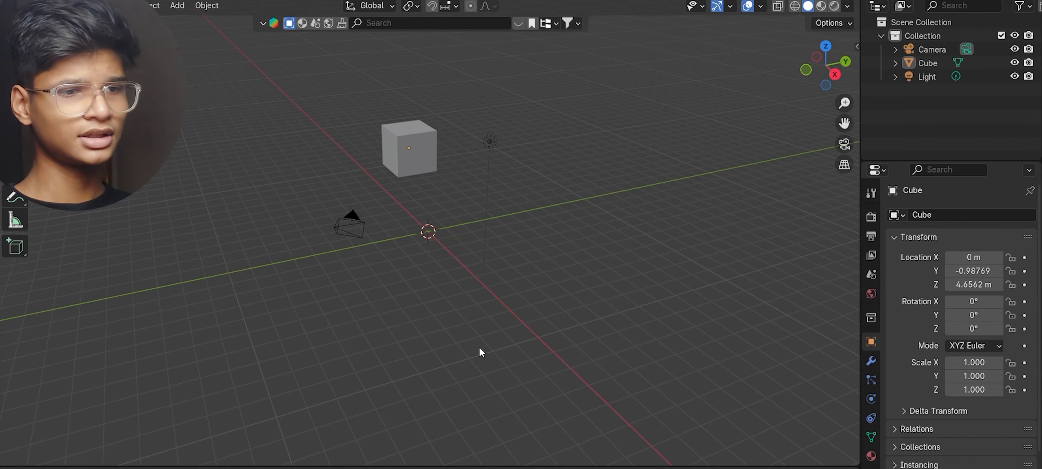
left_click_drag(825, 77, 740, 94)
left_click_drag(844, 103, 844, 153)
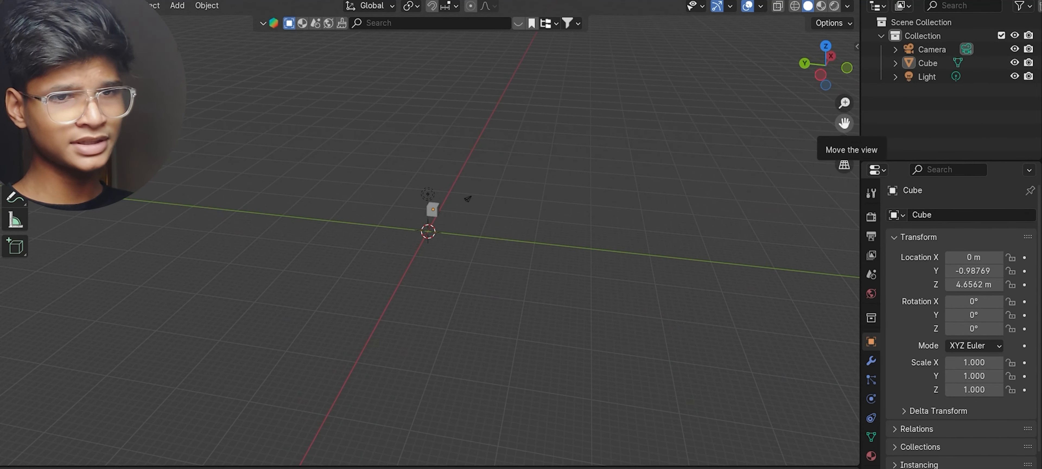
left_click_drag(844, 123, 685, 210)
left_click_drag(820, 76, 830, 61)
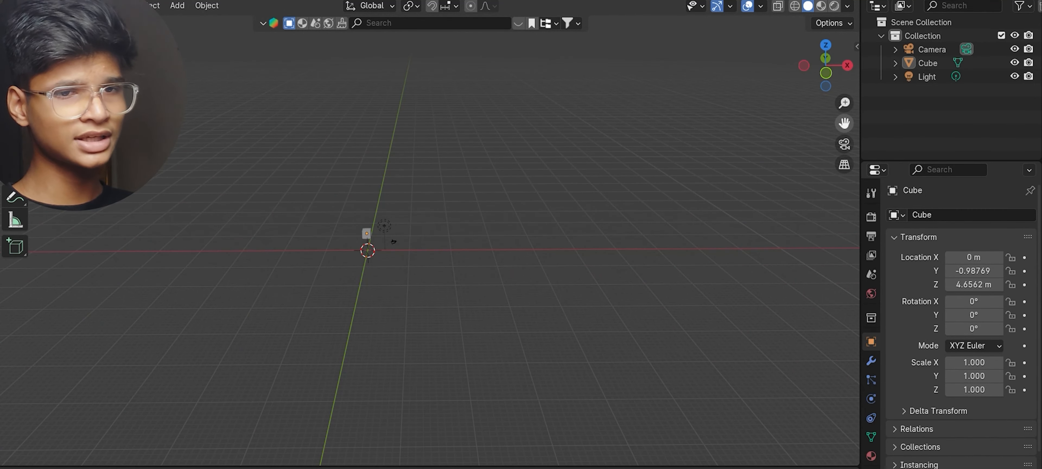
left_click_drag(844, 123, 837, 150)
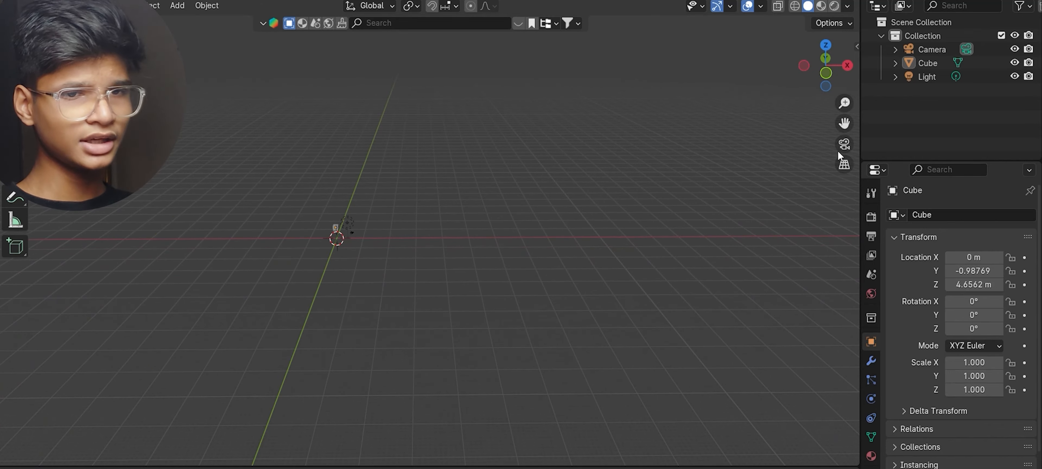
Look through the scene camera, and return to a free perspective view showing the cube, camera and light
left_click(840, 144)
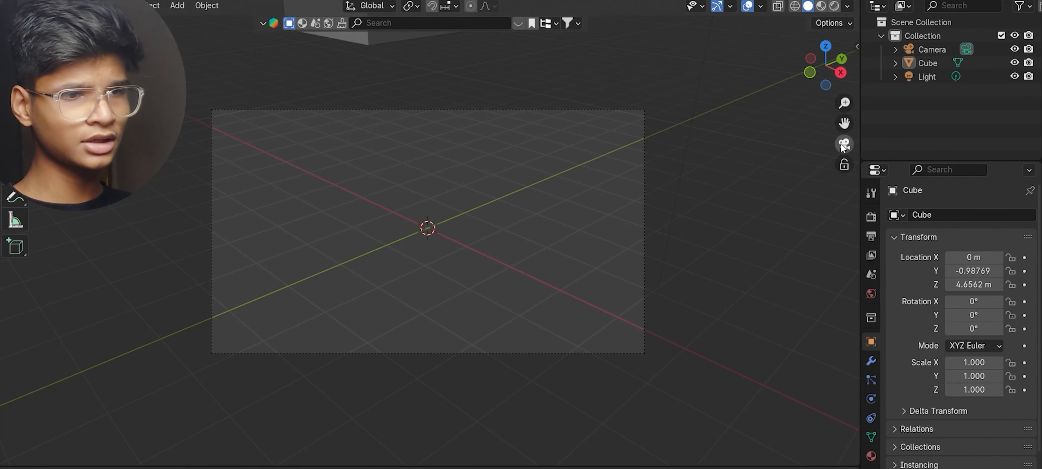
left_click_drag(813, 57, 713, 92)
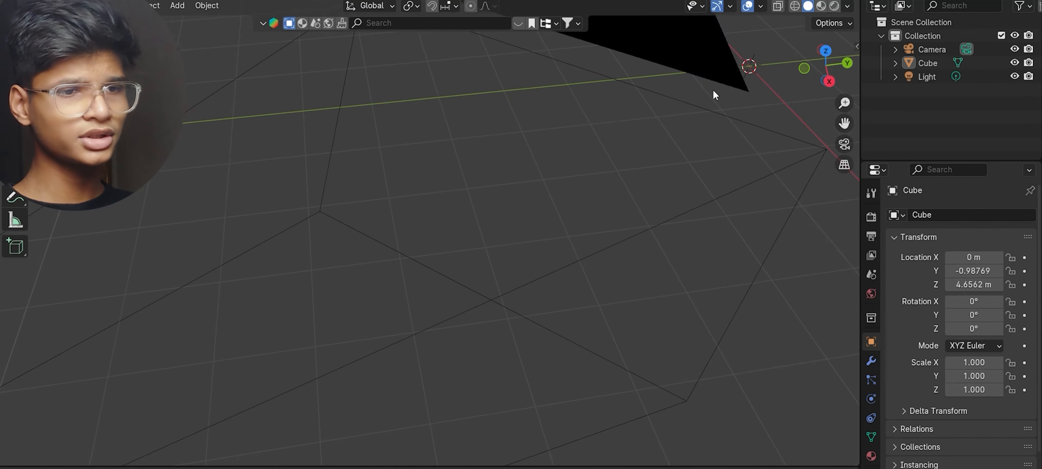
scroll(710, 95, "down", 15)
key("KP_0")
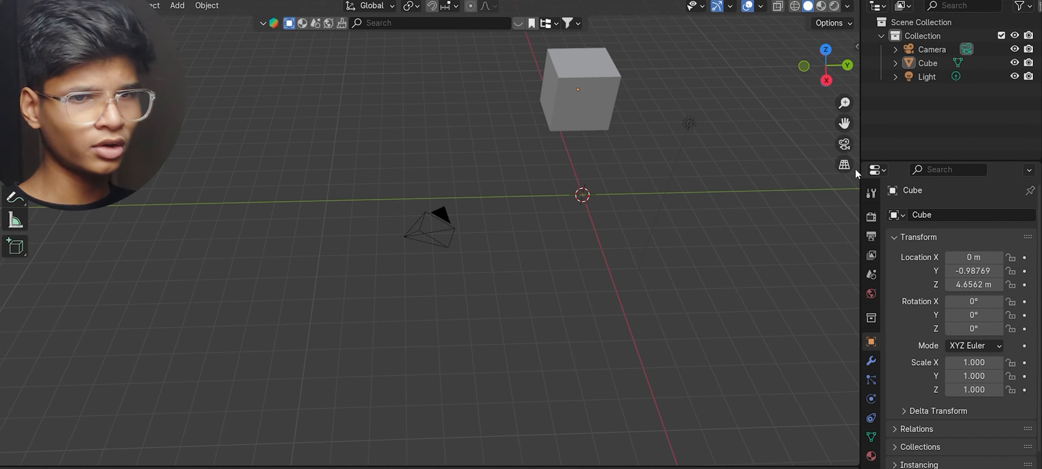
View the scene in orthographic projection from another angle, and switch back to perspective
left_click(843, 166)
left_click_drag(823, 67, 606, 169)
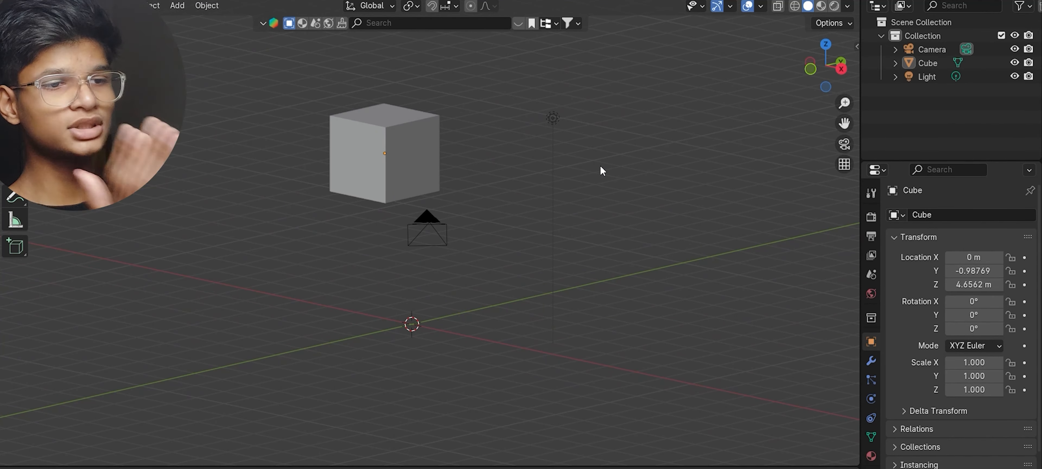
left_click(843, 165)
scroll(459, 214, "down", 6)
middle_click_drag(473, 210, 460, 215)
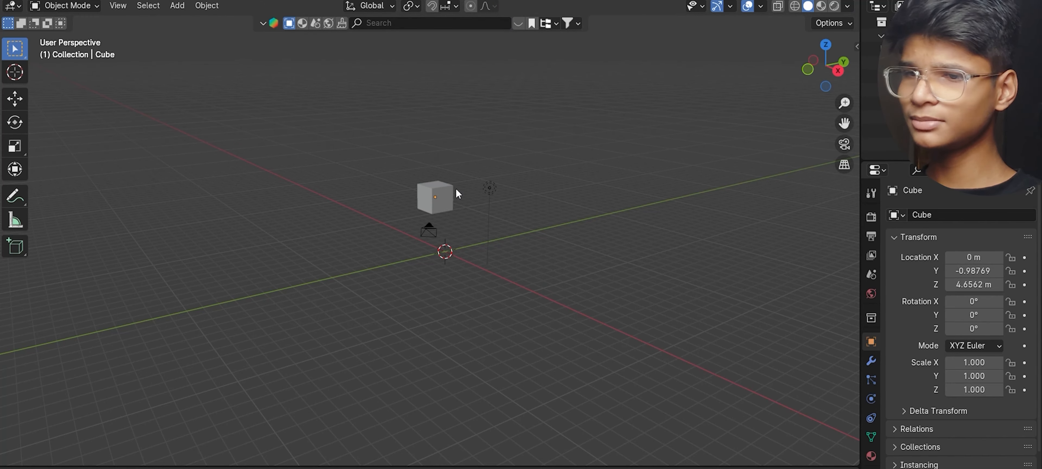
Raise the cube along Z to about 11.86 m and the camera upward along Z with the Move tool
left_click(445, 196)
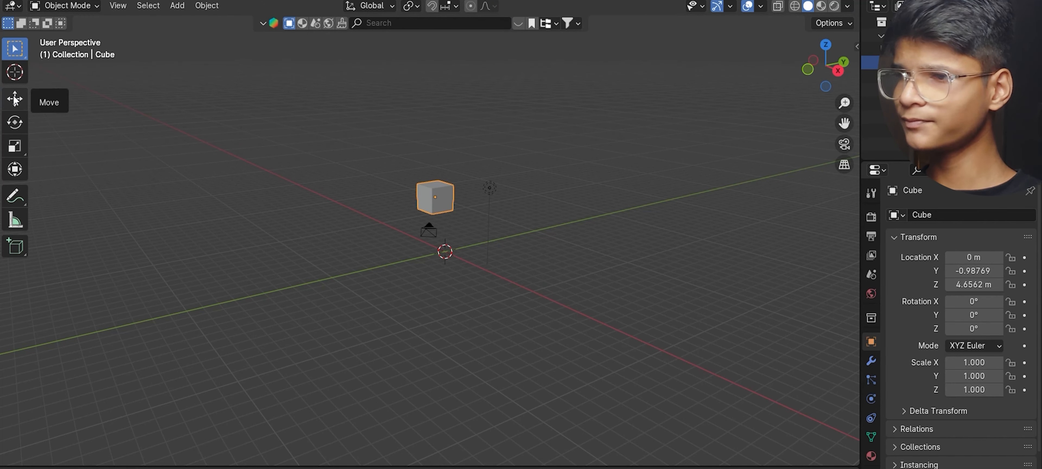
left_click(21, 101)
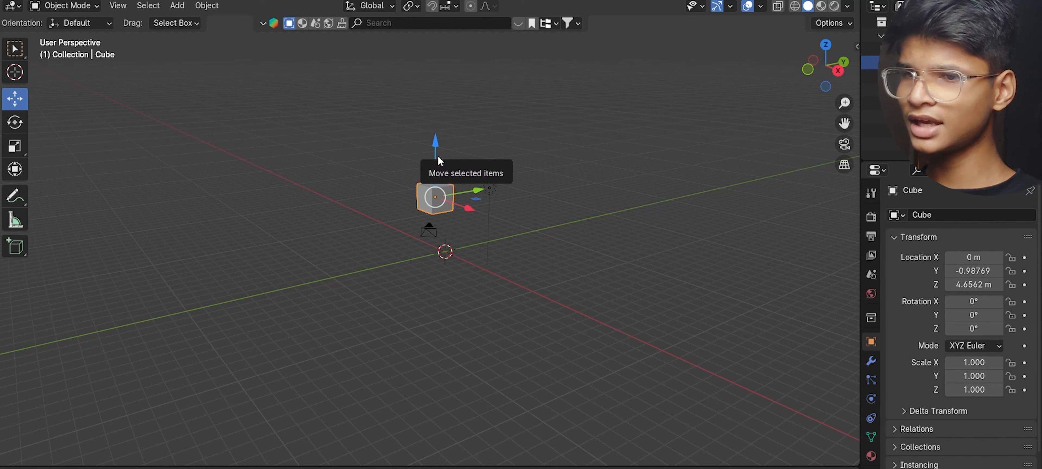
left_click_drag(443, 158, 443, 60)
left_click(429, 235)
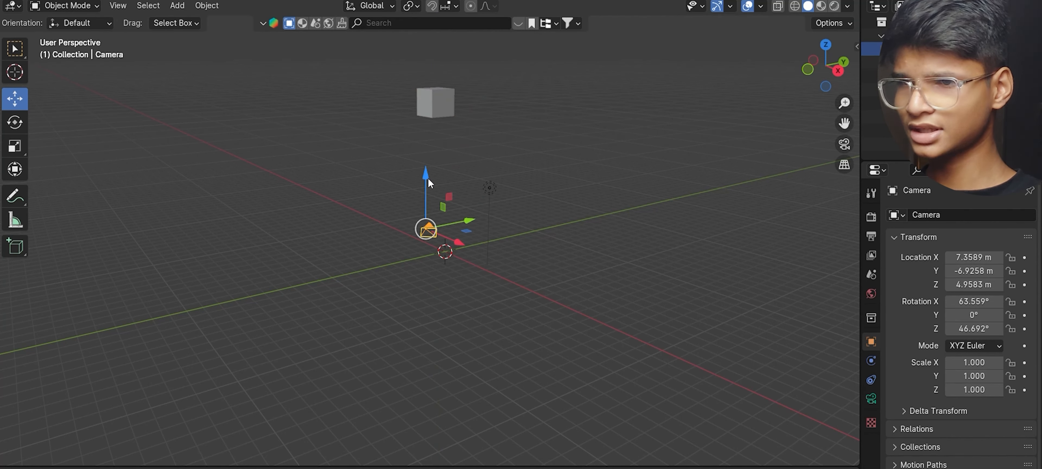
left_click_drag(429, 182, 429, 130)
Reposition the light to about X 8.24 m, Y -2.75 m, Z 3.98 m with the Move tool
left_click(490, 187)
left_click_drag(495, 129, 499, 154)
left_click_drag(528, 206, 519, 234)
left_click_drag(598, 201, 598, 200)
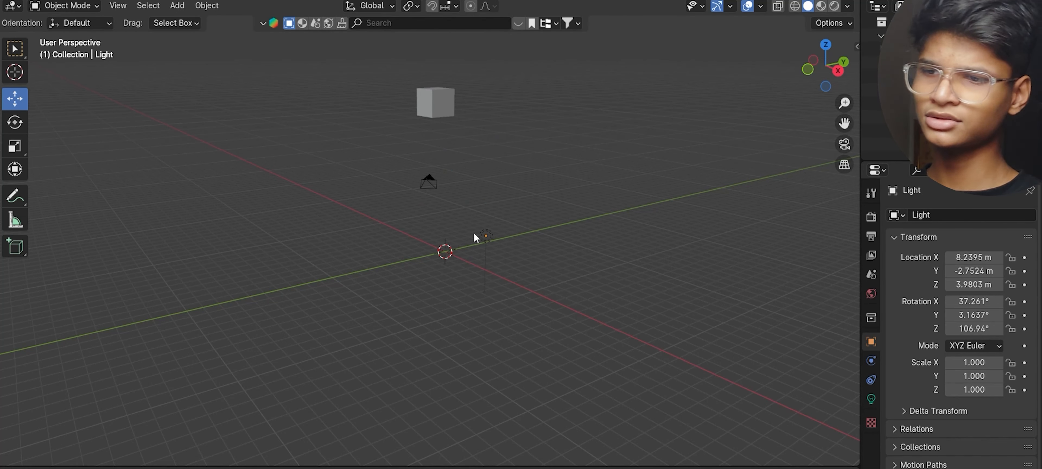
left_click(485, 234)
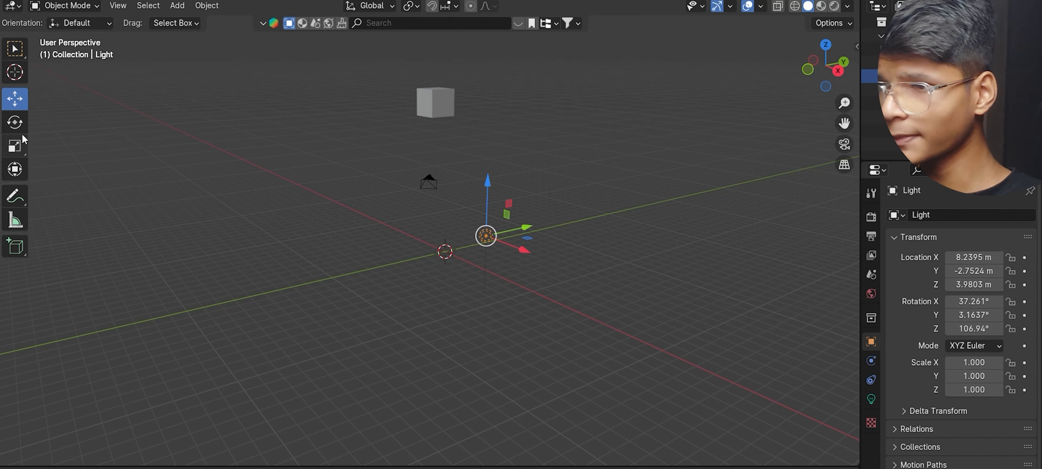
Rotate the light freely with the Rotate tool
left_click(14, 122)
left_click_drag(497, 248, 412, 168)
Try rotating the cube freely with the Rotate tool, and undo the rotation
left_click(426, 101)
left_click_drag(426, 101, 460, 157)
key("ctrl+z")
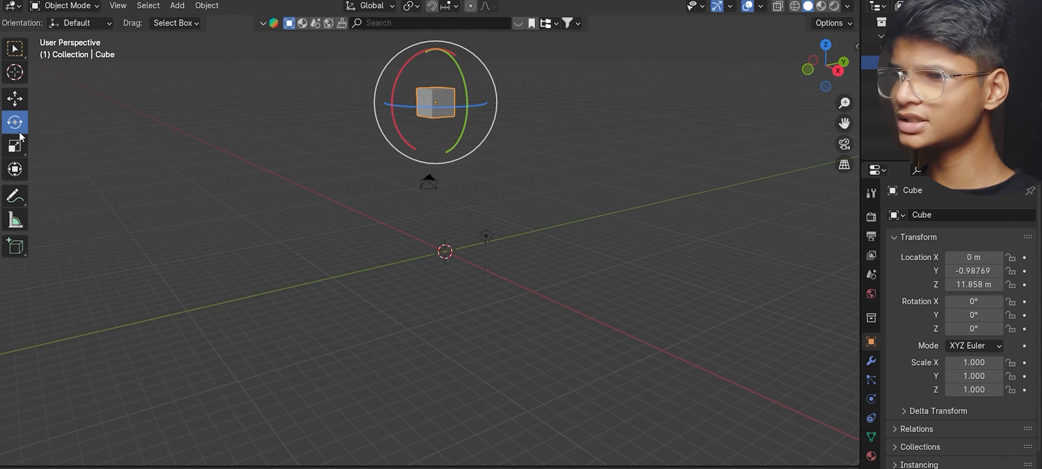
left_click(346, 110)
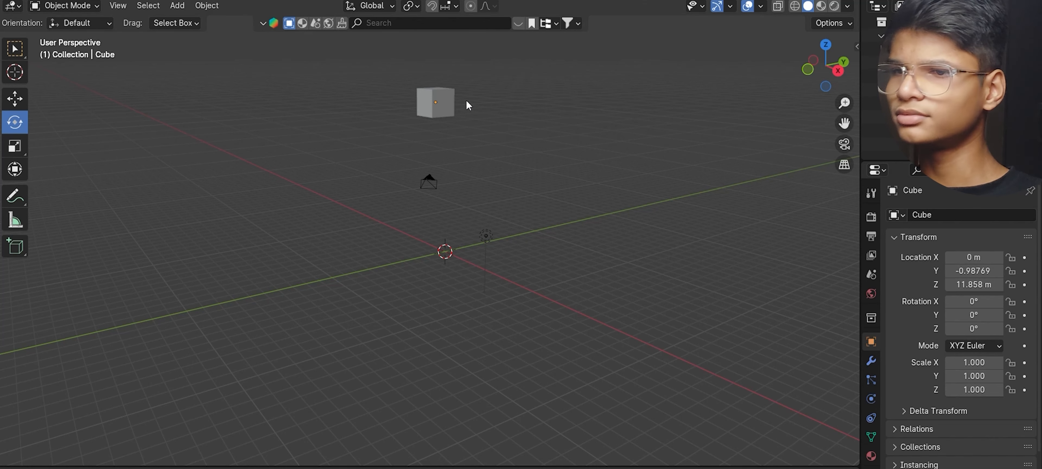
left_click(452, 103)
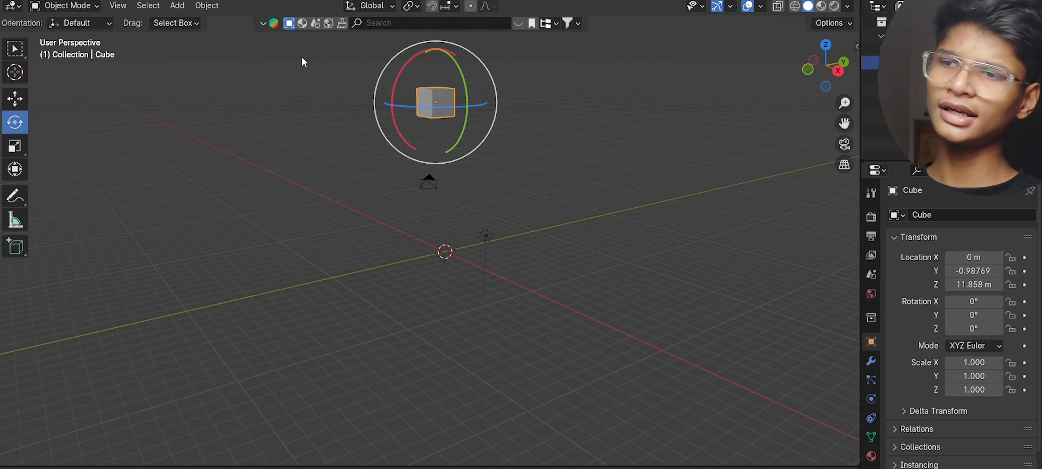
left_click(644, 105)
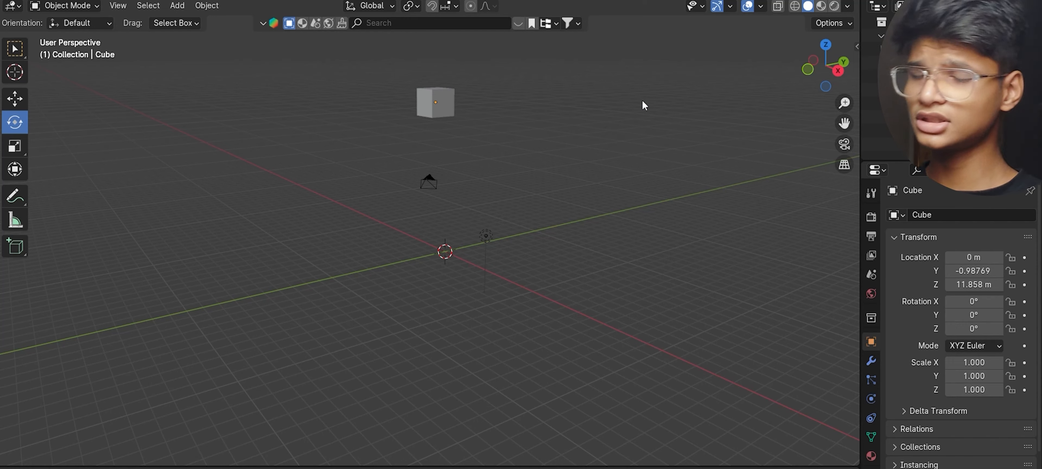
Browse the models offered in the asset library bar, and close the bar
left_click(446, 23)
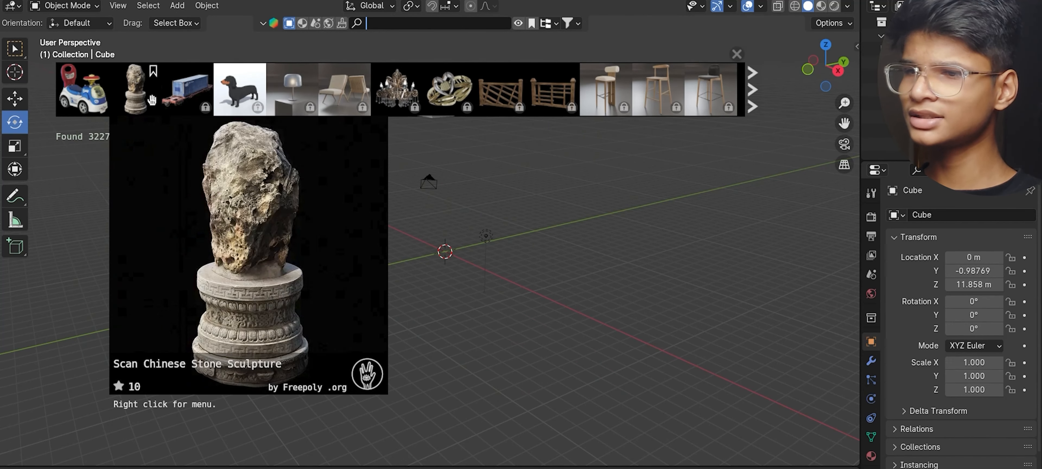
left_click(540, 94)
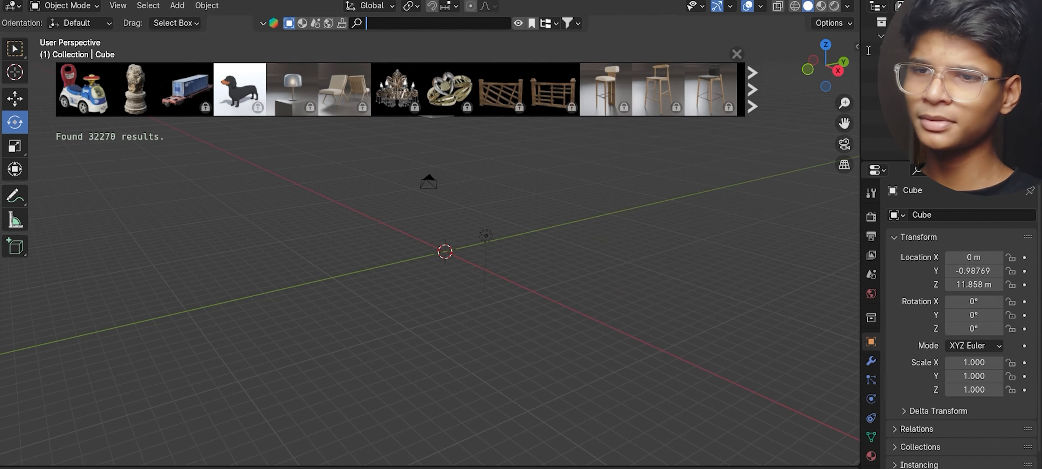
left_click(736, 54)
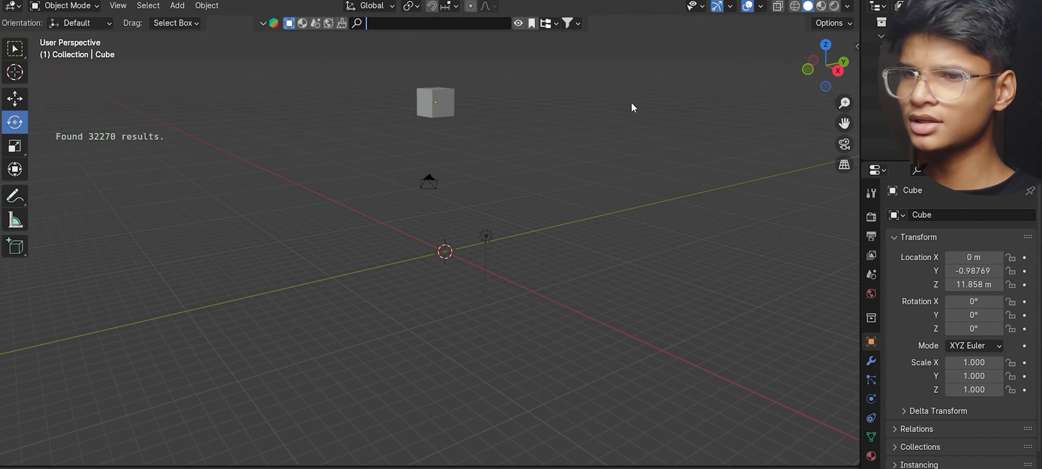
Switch the cube from Object Mode to Edit Mode for mesh editing
key("Return")
left_click(72, 6)
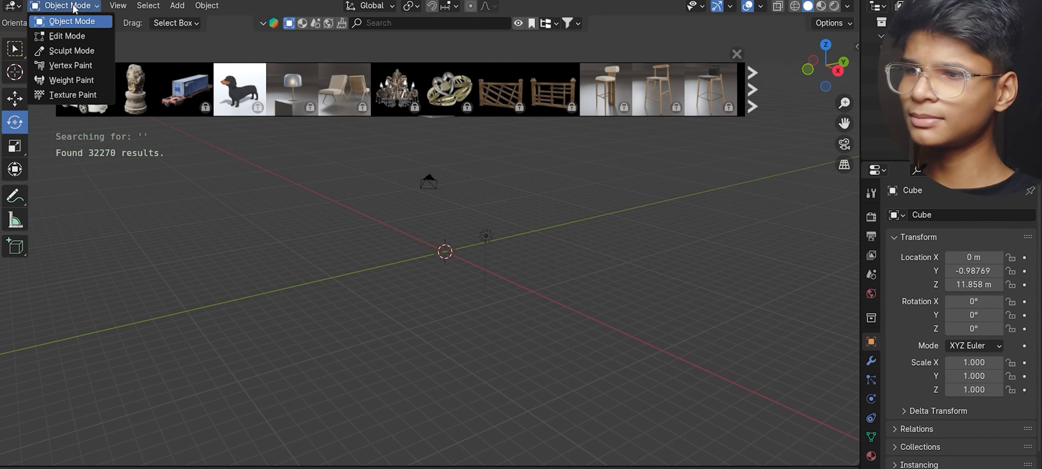
left_click(76, 39)
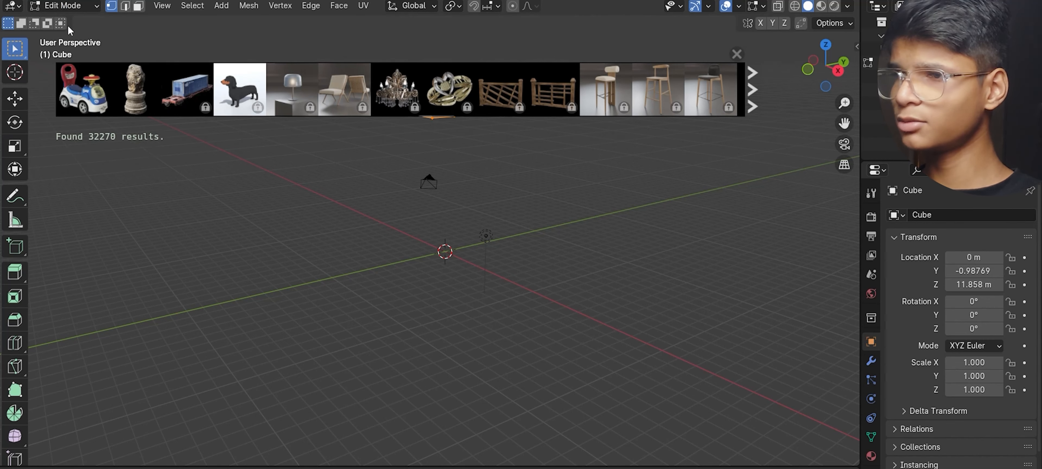
key("KP_Decimal")
left_click_drag(841, 127, 905, 205)
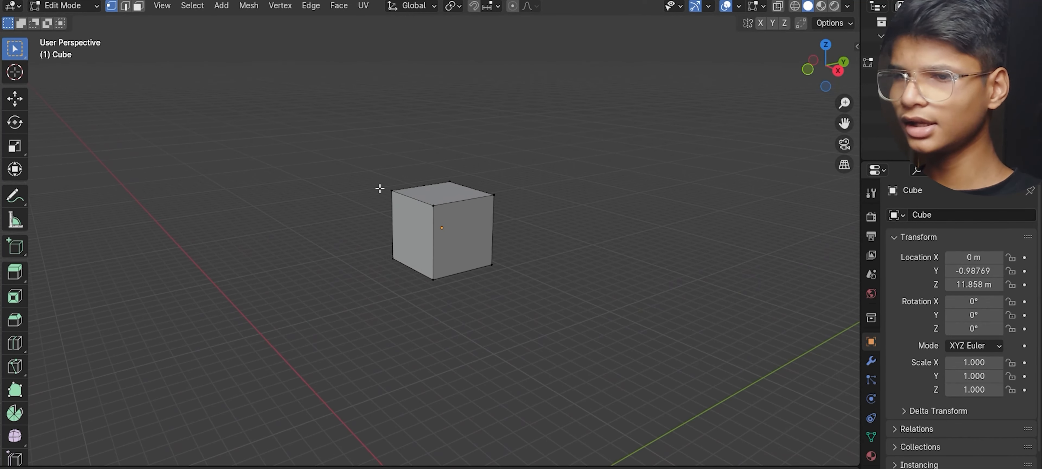
Try moving the cube's nearest upper corner vertex freely upward, and undo the move
left_click(435, 207)
key("g")
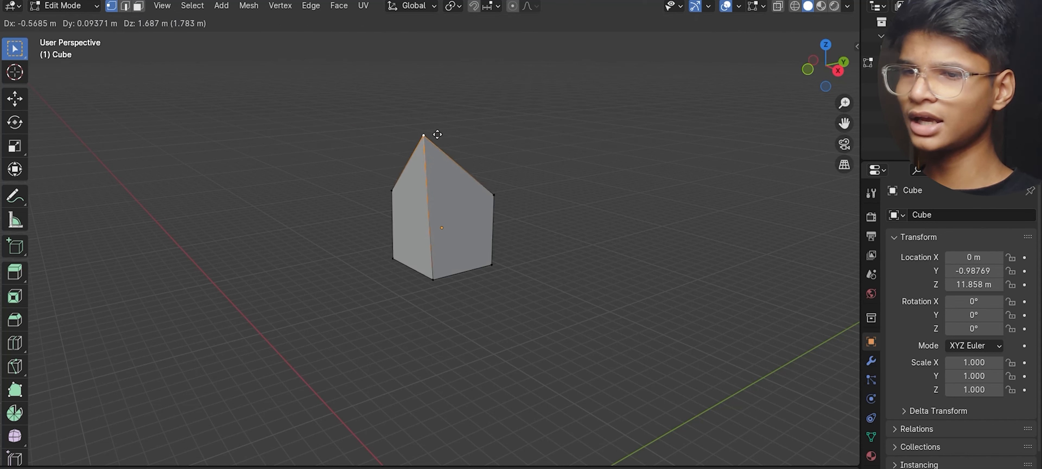
left_click(378, 131)
key("ctrl+z")
Select the cube's whole mesh and bisect it with a slightly slanted vertical cut
scroll(487, 179, "up", 2)
scroll(502, 179, "down", 4)
scroll(501, 182, "down", 3)
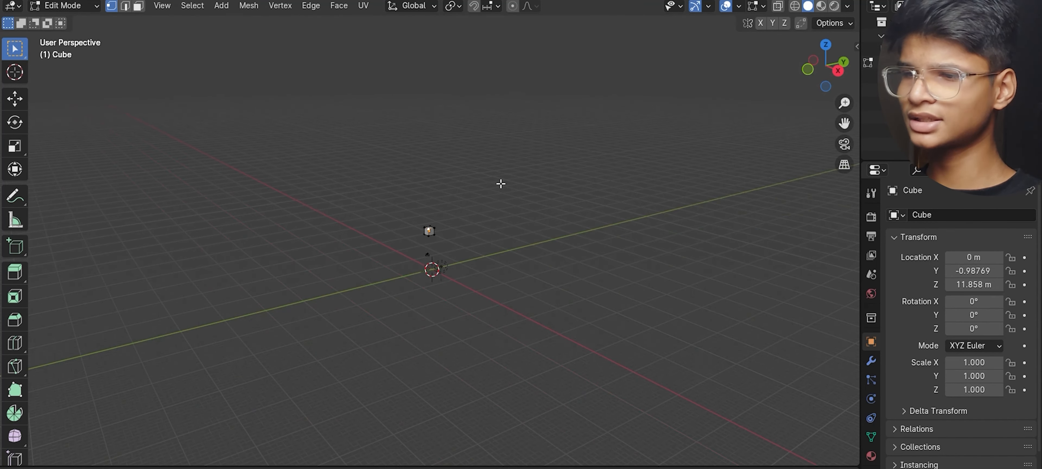
scroll(499, 184, "up", 6)
left_click_drag(16, 368, 66, 398)
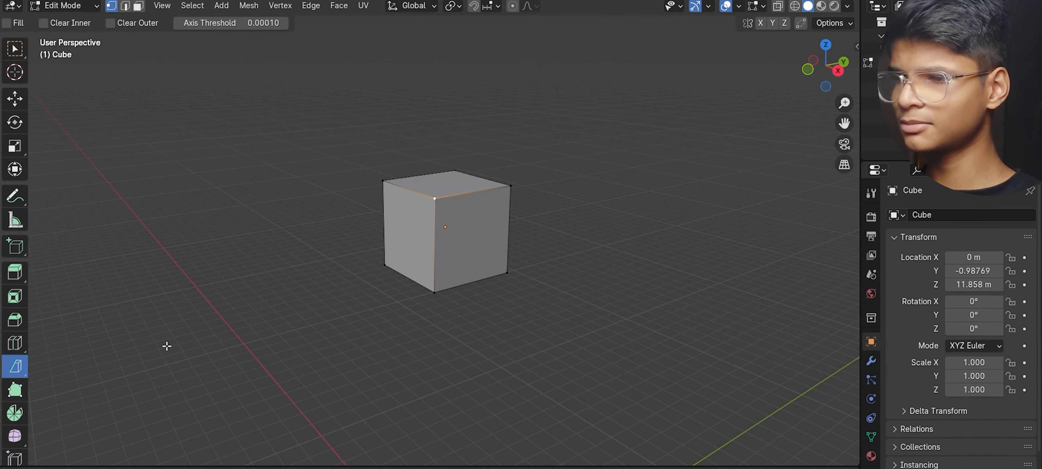
key("a")
left_click_drag(456, 207, 487, 348)
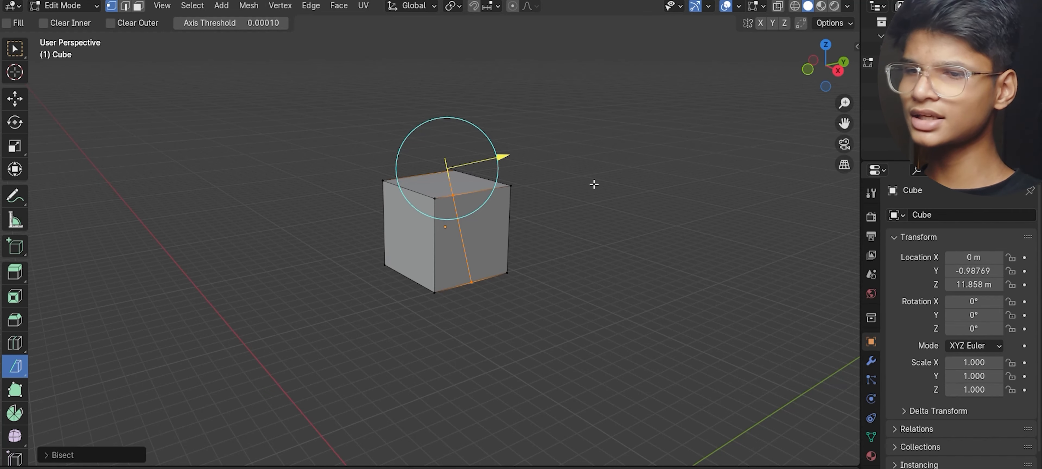
left_click_drag(804, 76, 723, 82)
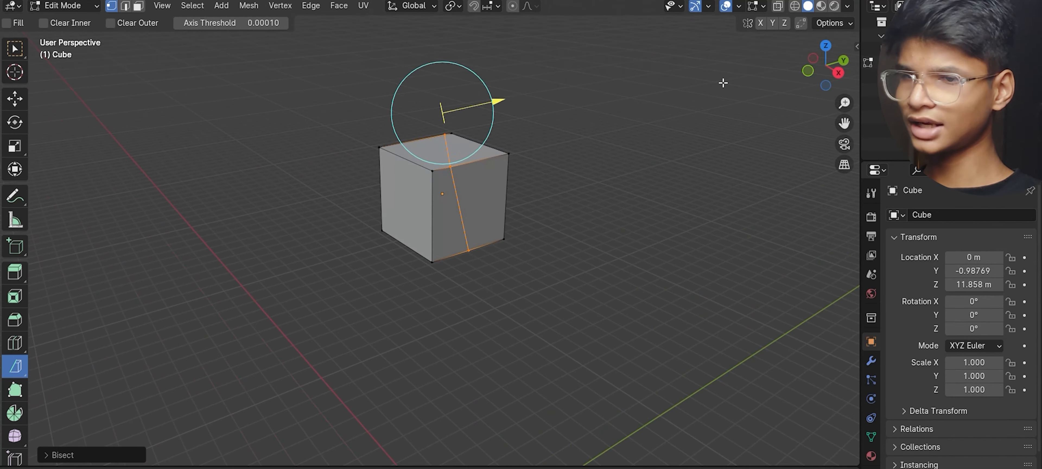
Enable Clear Outer for the bisect, inspect the cut mesh from another side, and undo the bisect
left_click(57, 455)
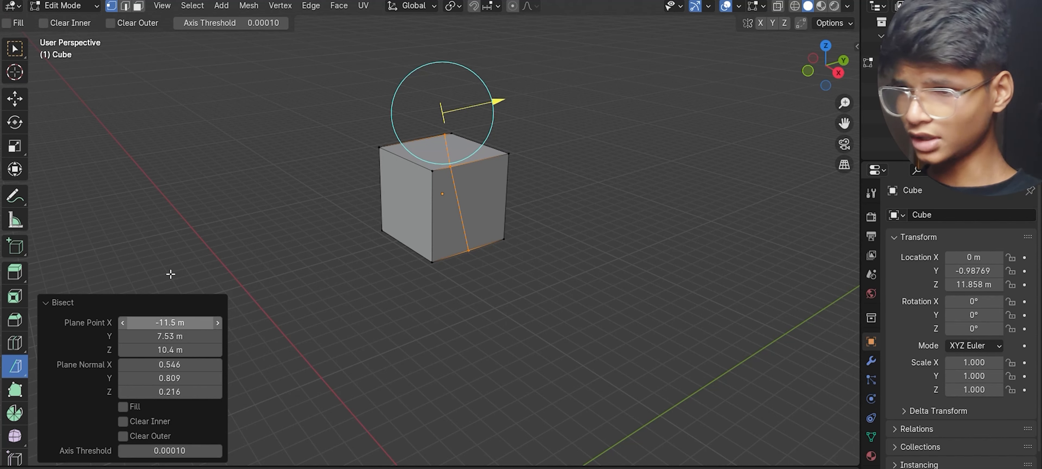
left_click(123, 436)
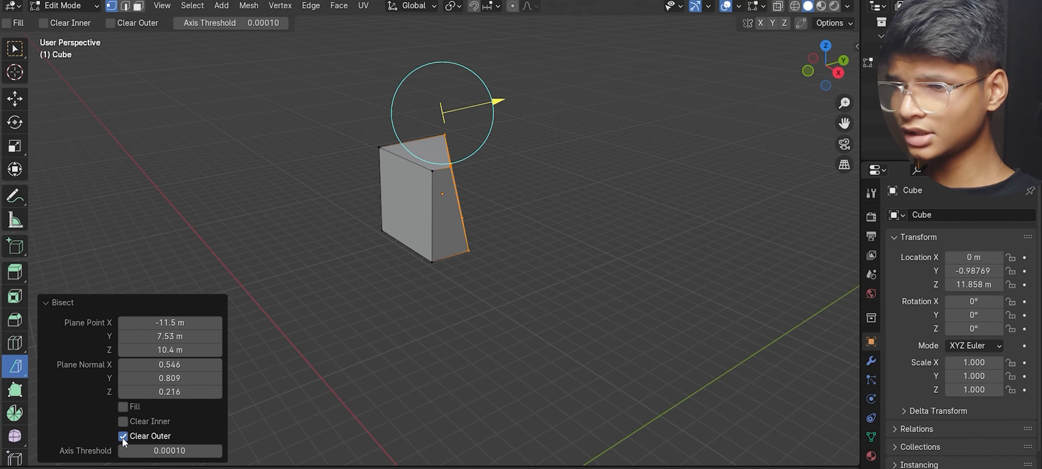
left_click(475, 100)
left_click_drag(787, 47, 749, 220)
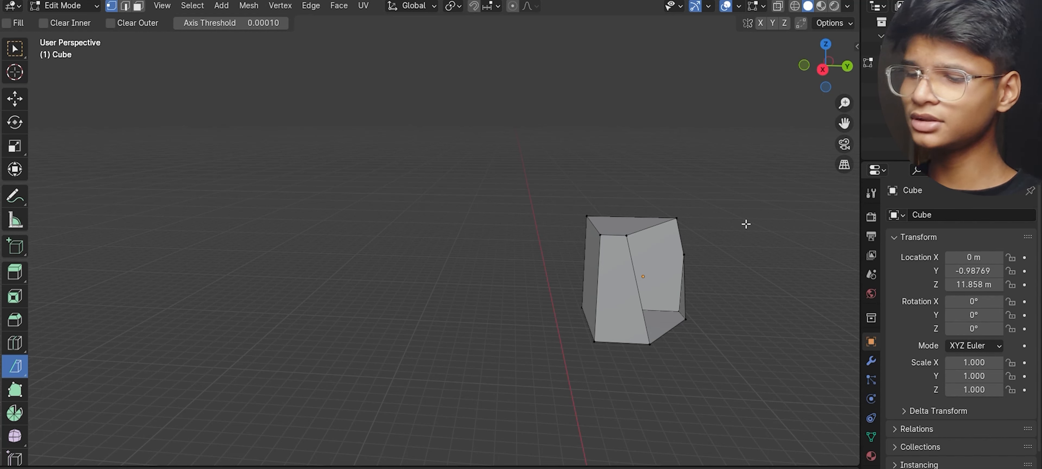
key("ctrl+z")
key("ctrl+z")
key("ctrl+z")
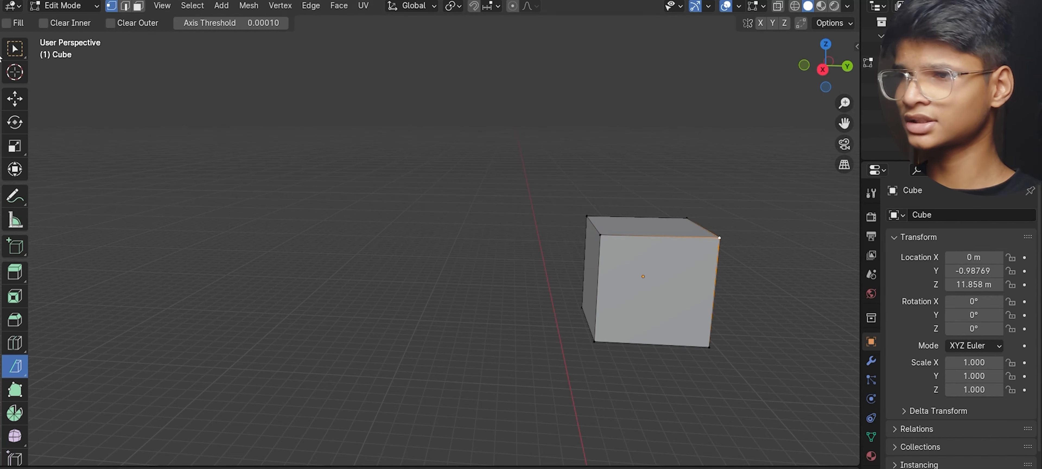
Switch the cube from Edit Mode to Sculpt Mode
left_click(62, 6)
left_click(66, 51)
scroll(387, 94, "down", 10)
scroll(687, 239, "up", 12)
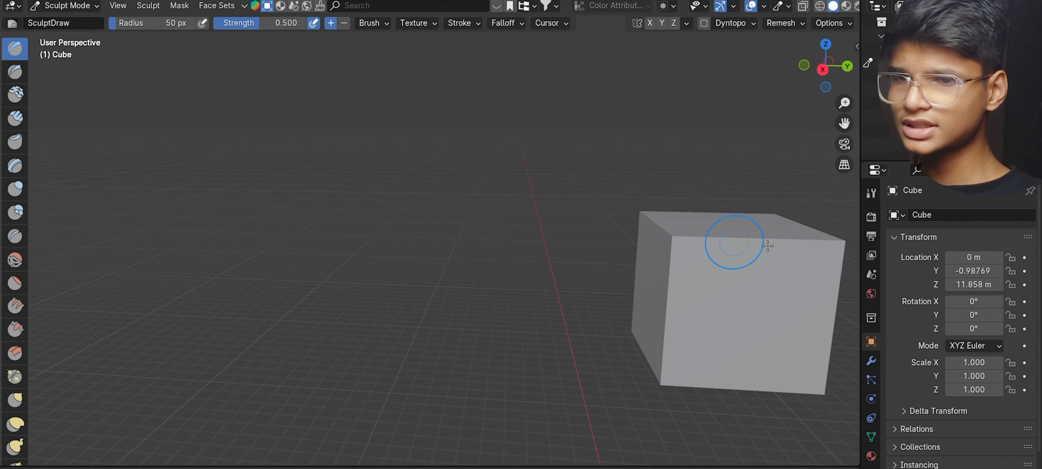
middle_click_drag(768, 246, 610, 241, "shift")
scroll(609, 241, "up", 3)
scroll(609, 241, "down", 4)
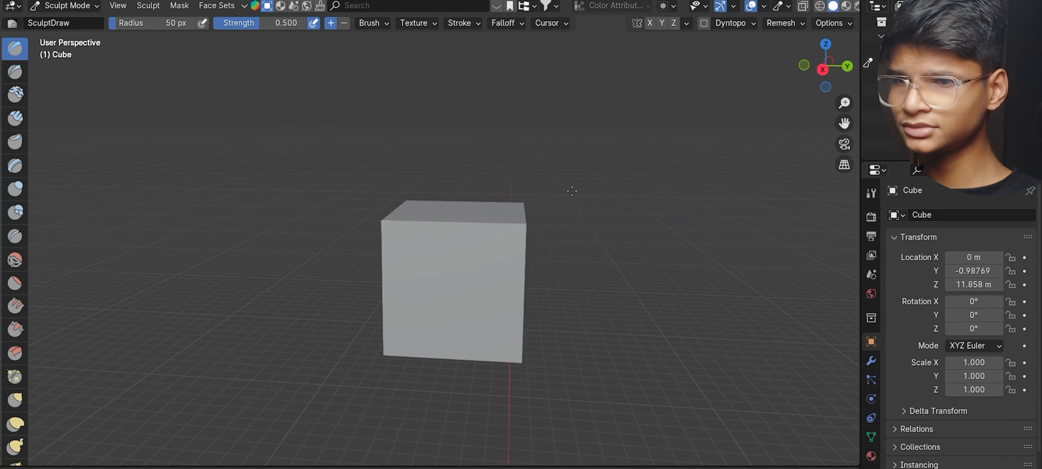
left_click(821, 70)
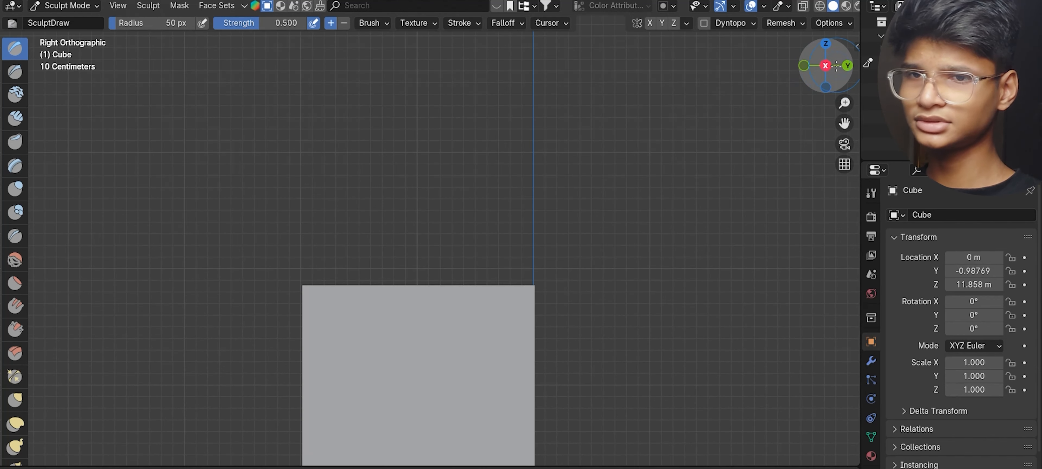
left_click_drag(821, 70, 821, 123)
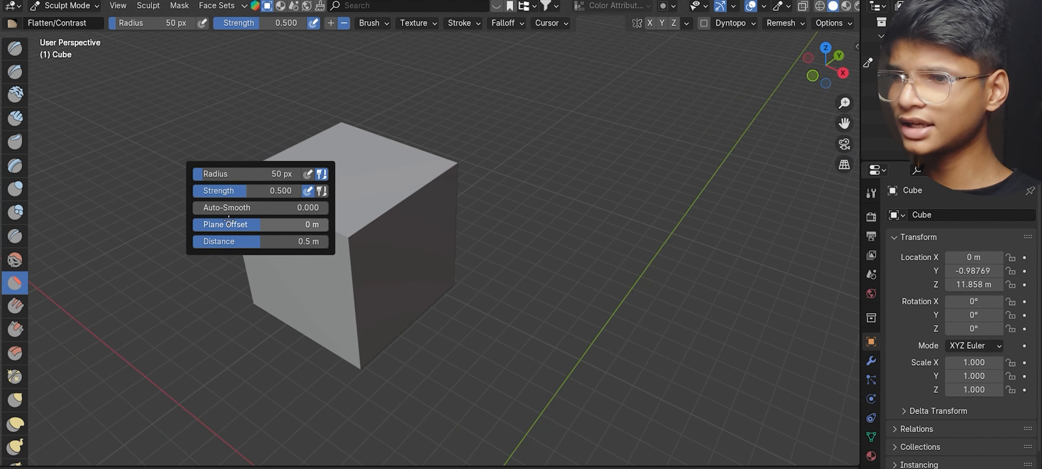
Try a Flatten/Contrast stroke on the cube with a 240 px radius and increased auto-smooth, and undo back to Object Mode
left_click_drag(239, 207, 328, 207)
mouse_move(207, 173)
left_mouse_down()
mouse_move(247, 174)
mouse_move(281, 190)
left_mouse_up()
mouse_move(348, 194)
left_mouse_down()
mouse_move(368, 275)
mouse_move(336, 303)
left_mouse_up()
left_click(15, 236)
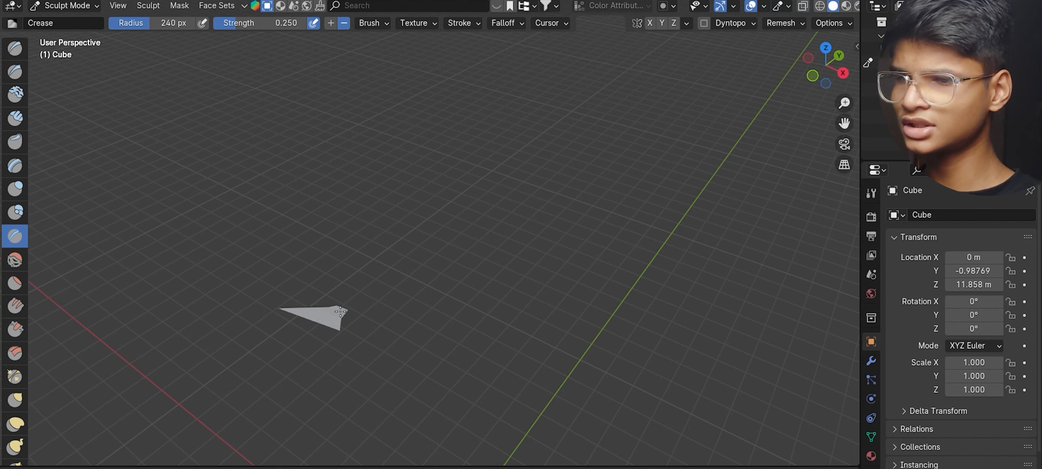
key("ctrl+z")
key("ctrl+z")
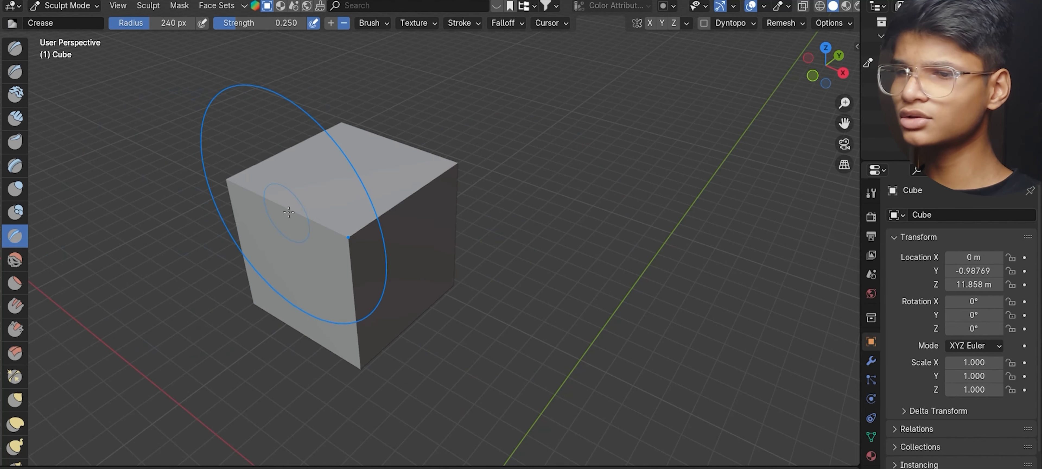
key("ctrl+z")
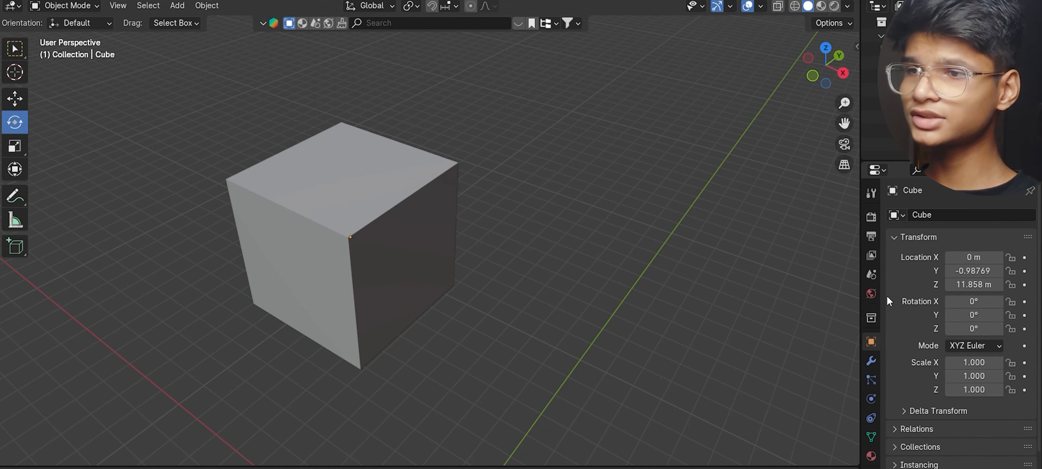
Browse the available modifiers and add an Array modifier to the cube
left_click(872, 361)
left_click(958, 215)
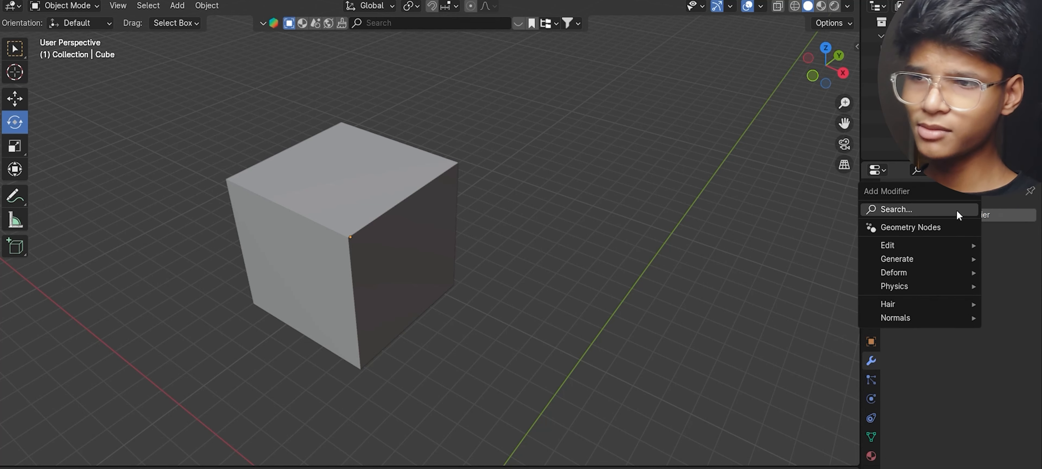
left_click(919, 210)
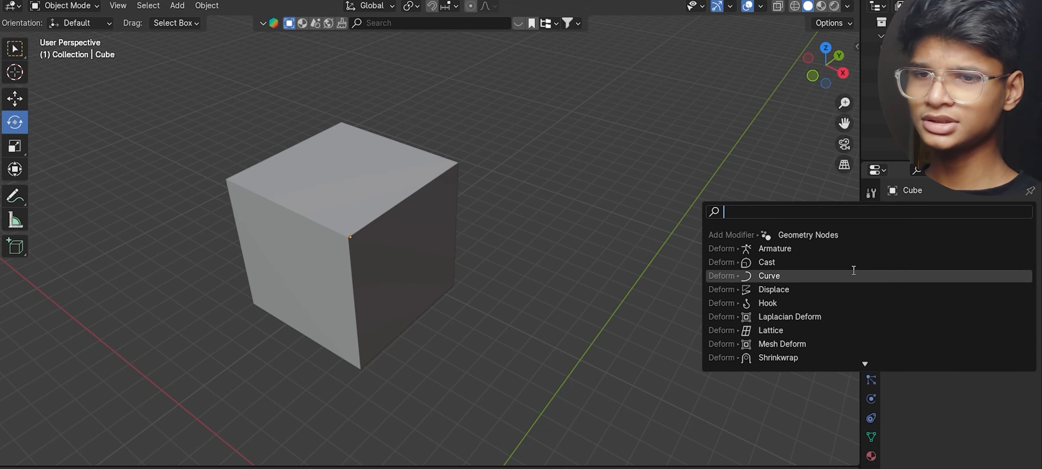
scroll(791, 289, "down", 10)
scroll(792, 288, "down", 15)
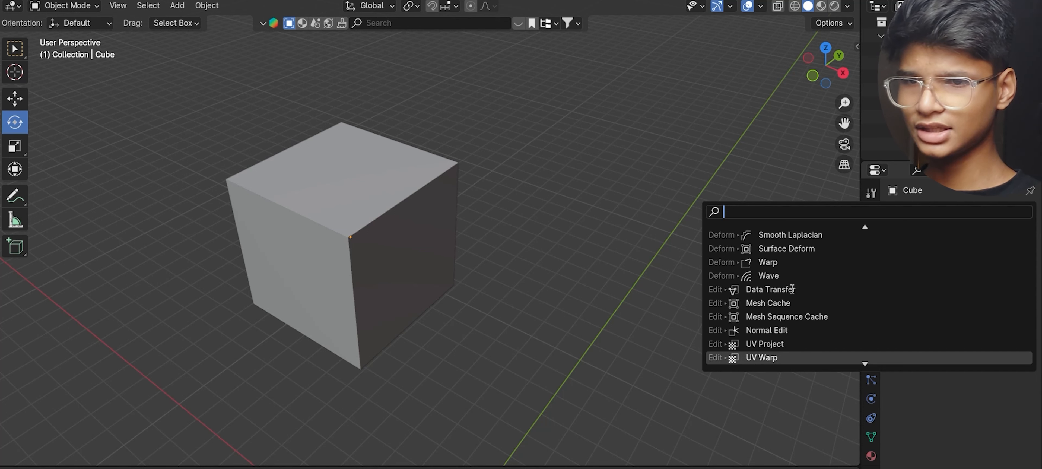
scroll(792, 279, "up", 2)
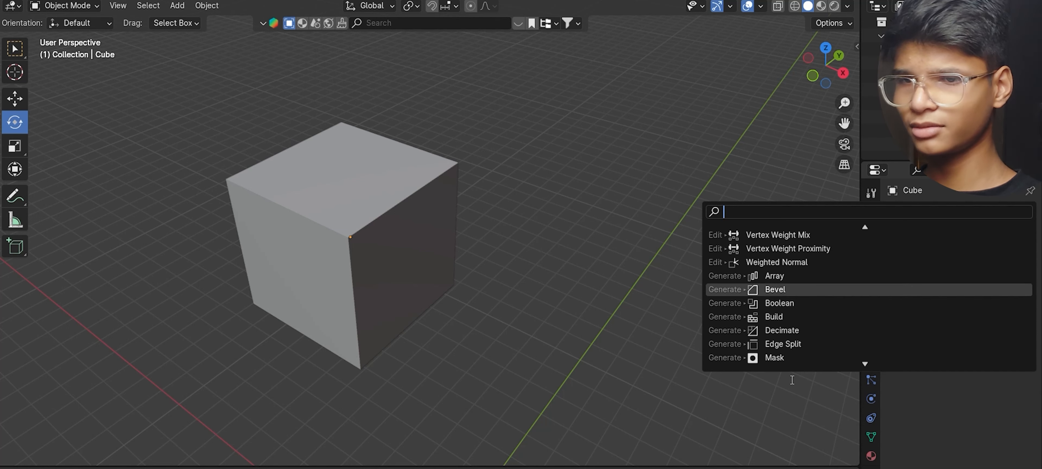
left_click(774, 275)
Search for the Bevel modifier and add it to the arrayed cube
left_click(902, 215)
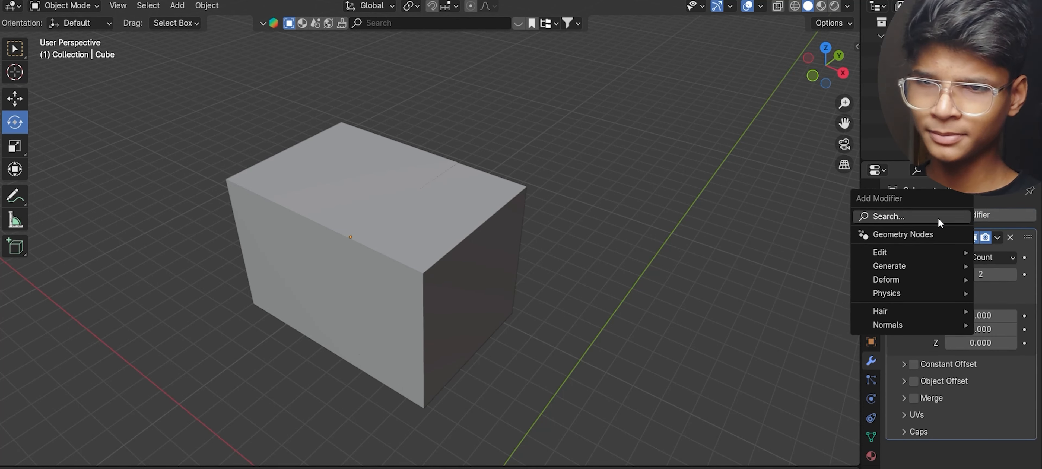
left_click(892, 214)
type("bev")
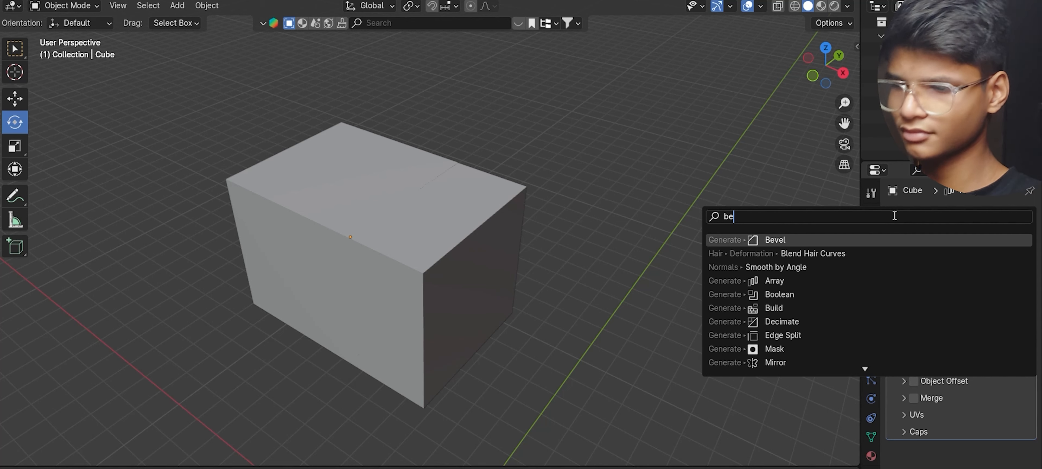
left_click(876, 236)
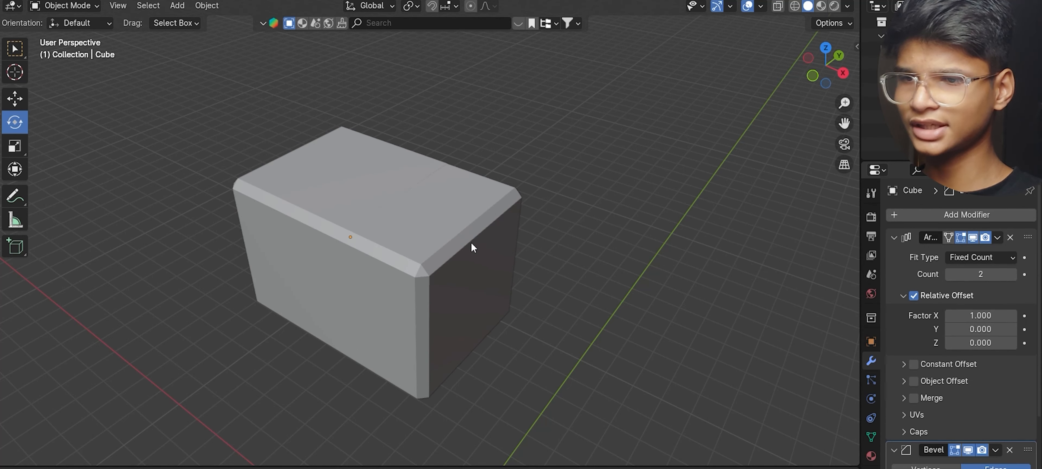
Select the arrayed cube and try bevelling its whole mesh in Edit Mode, and return to Object Mode
left_click(453, 229)
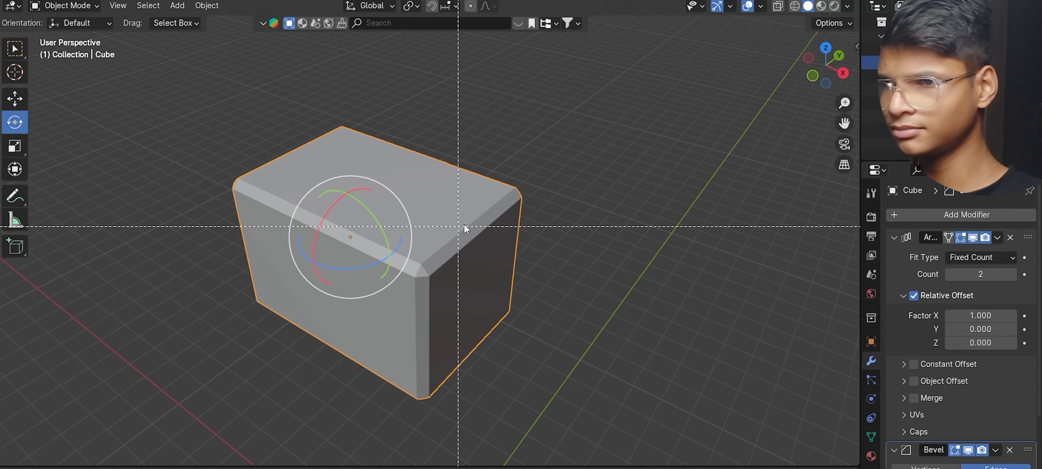
key("Escape")
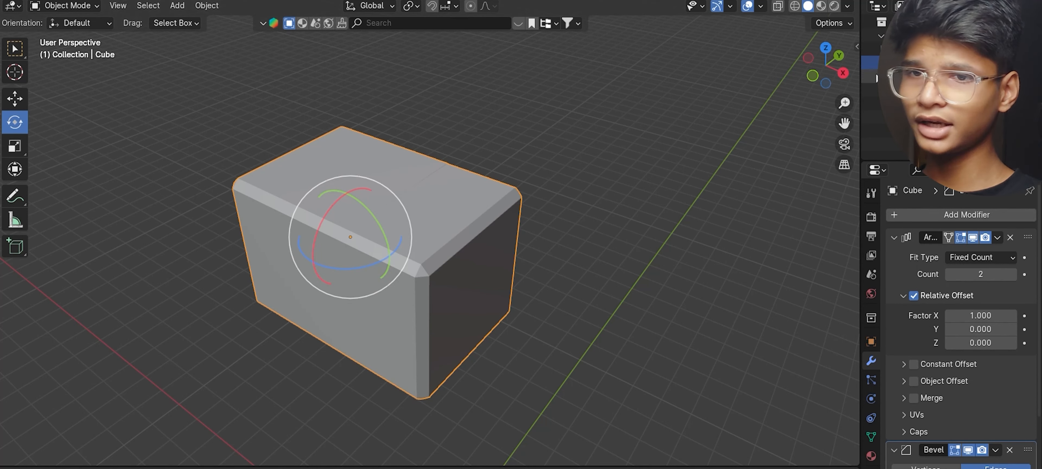
left_click_drag(812, 76, 799, 53)
key("Tab")
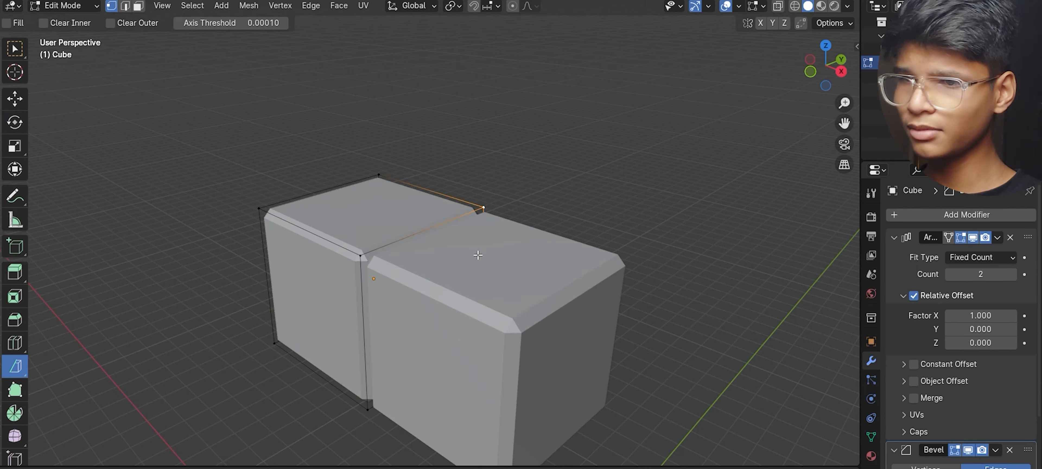
key("a")
key("ctrl+b")
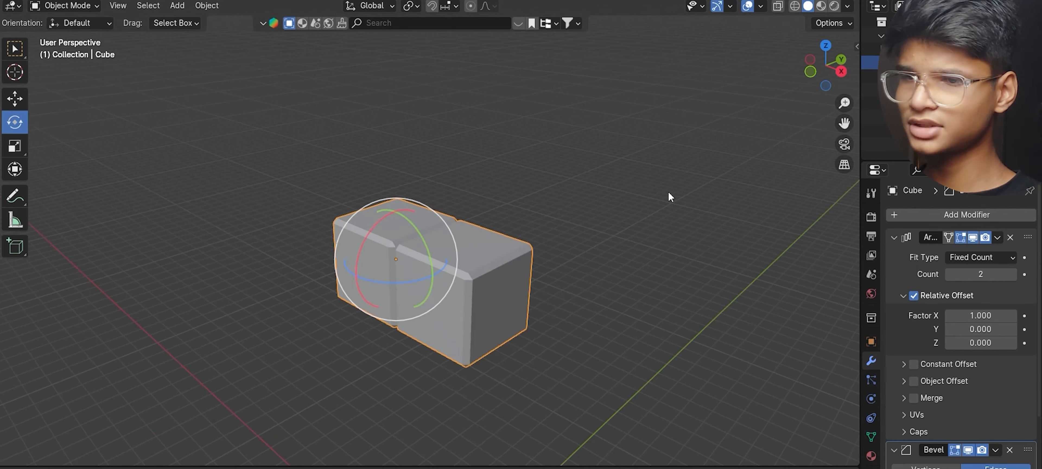
scroll(670, 195, "up", 5)
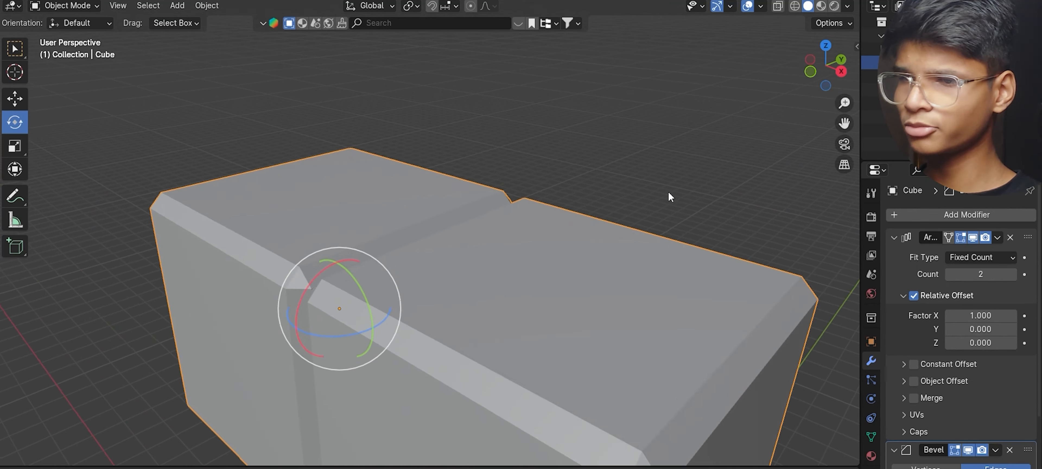
scroll(670, 196, "down", 5)
left_click(902, 214)
left_click(904, 217)
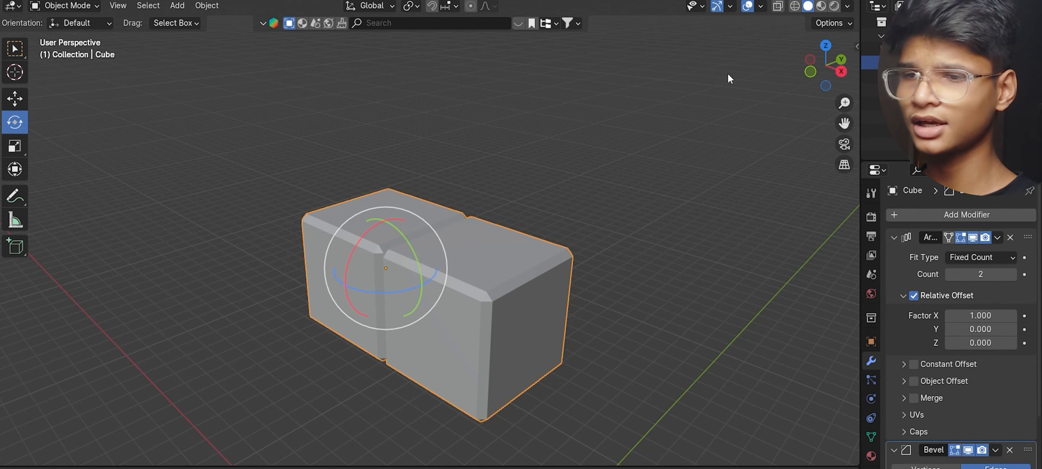
Delete the cube, camera and light together, and switch the empty scene to the right orthographic view
scroll(509, 232, "down", 6)
left_click_drag(197, 148, 749, 424)
left_click(522, 294)
key("alt+space")
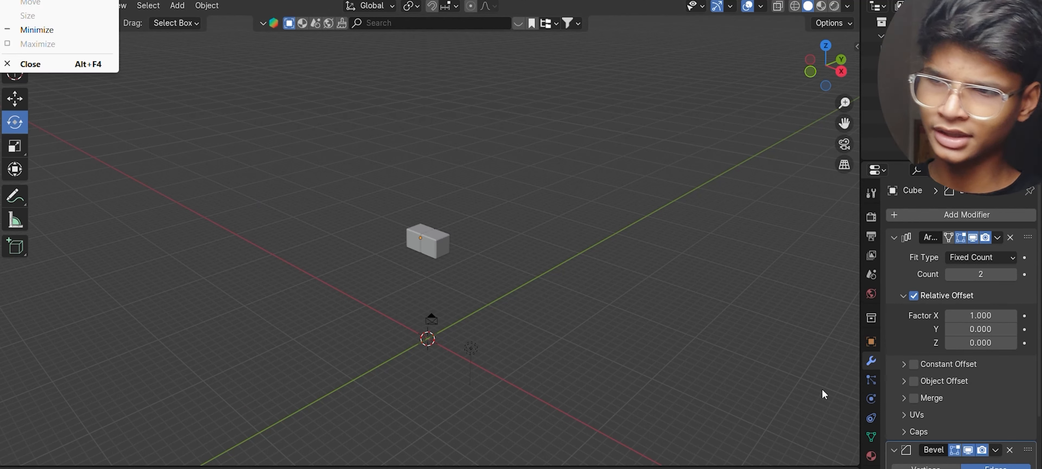
left_click_drag(777, 465, 273, 160)
key("Delete")
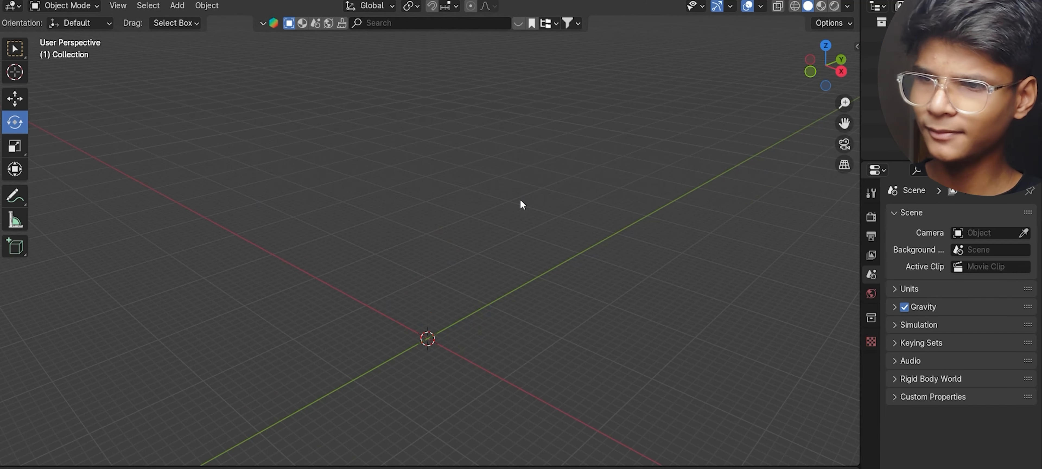
left_click(841, 72)
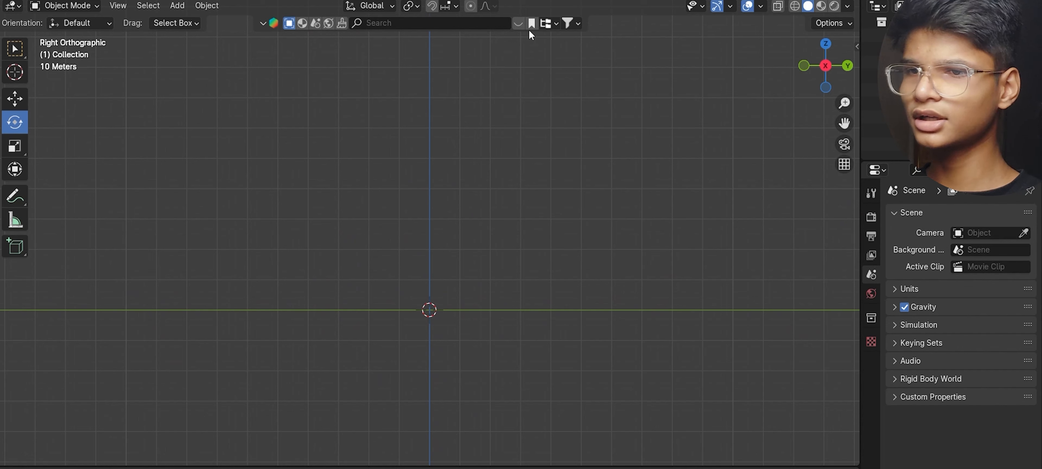
Search the asset library for "nivea" and add the Nivea Cream model to the empty scene
left_click(456, 24)
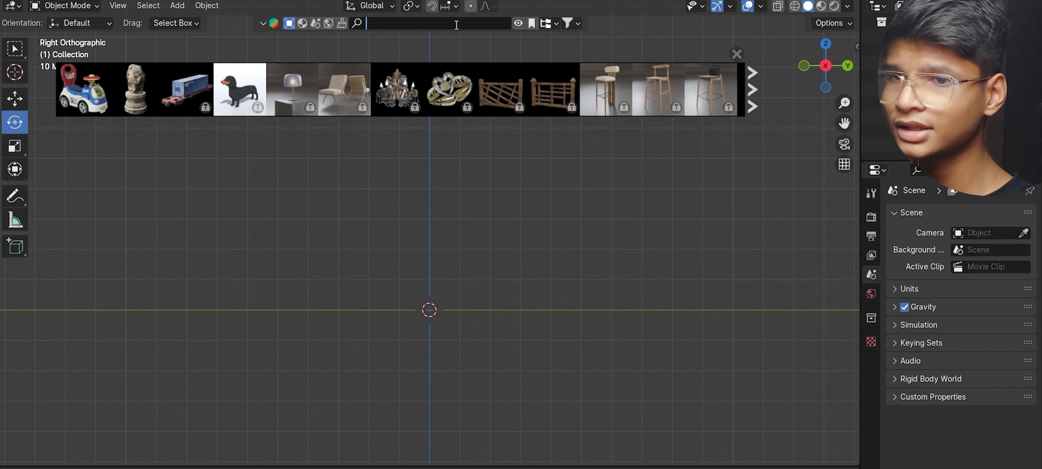
type("nivea")
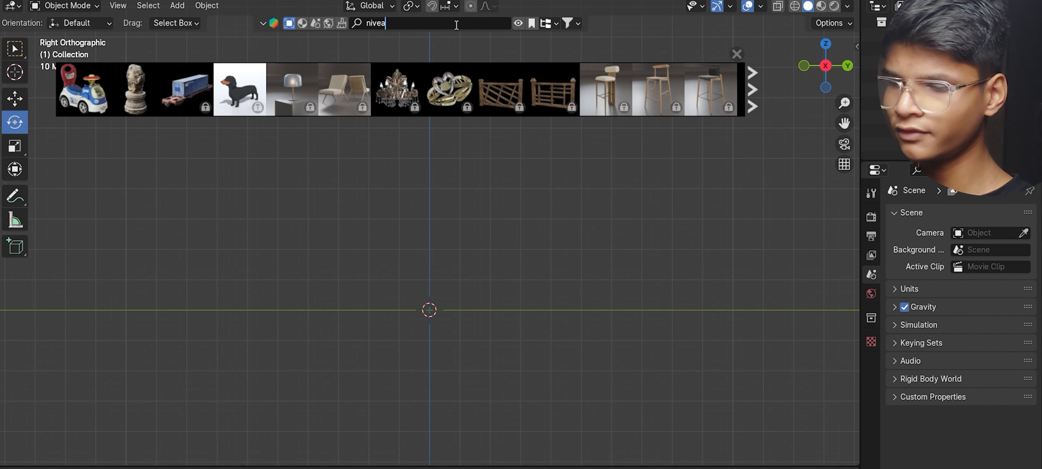
key("Return")
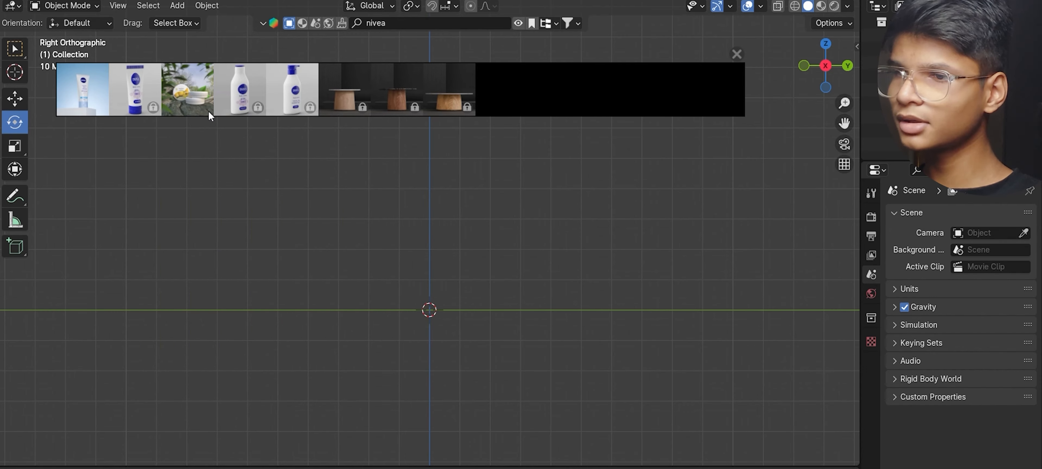
mouse_move(269, 93)
mouse_move(83, 89)
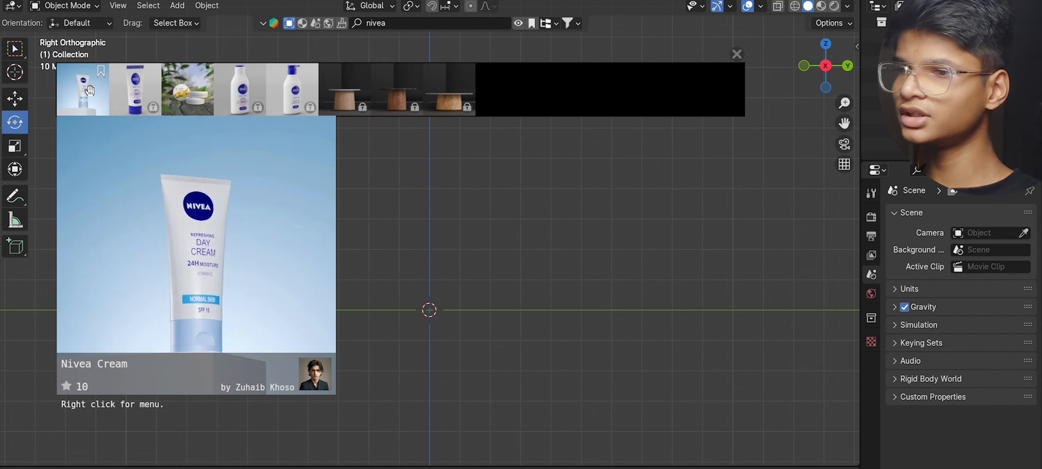
left_click(83, 89)
Select all parts of the imported Nivea Cream asset and scale them up uniformly by about 89.6
left_click_drag(844, 124, 846, 207)
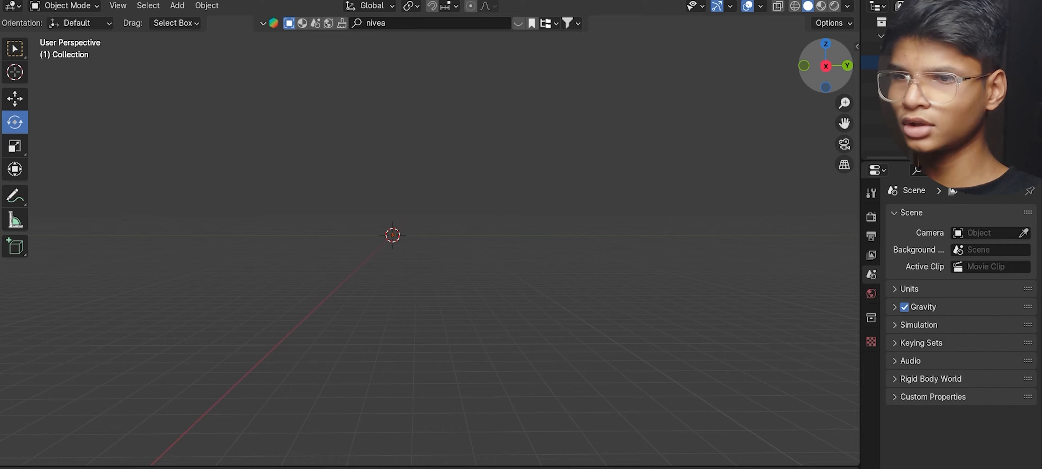
left_click_drag(803, 75, 851, 95)
left_click_drag(282, 178, 561, 398)
key("s")
left_click(802, 74)
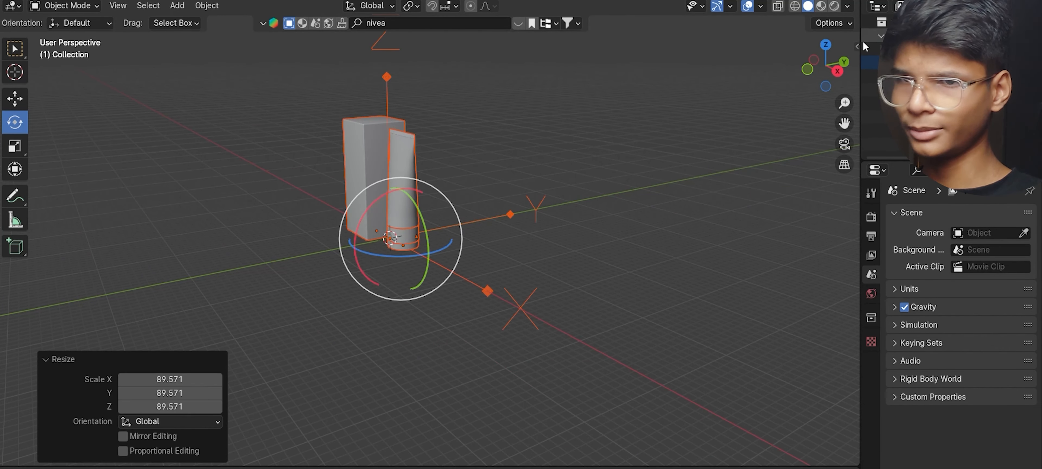
Select the rectangular box beside the cream tube and move it well away, upward and toward negative X
left_click(806, 70)
scroll(689, 197, "up", 5)
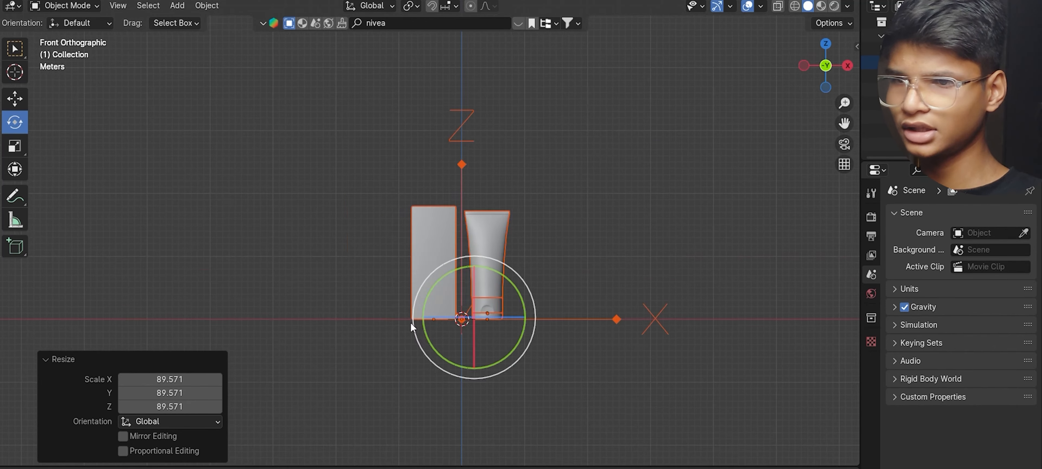
scroll(689, 199, "up", 1)
scroll(423, 261, "down", 3)
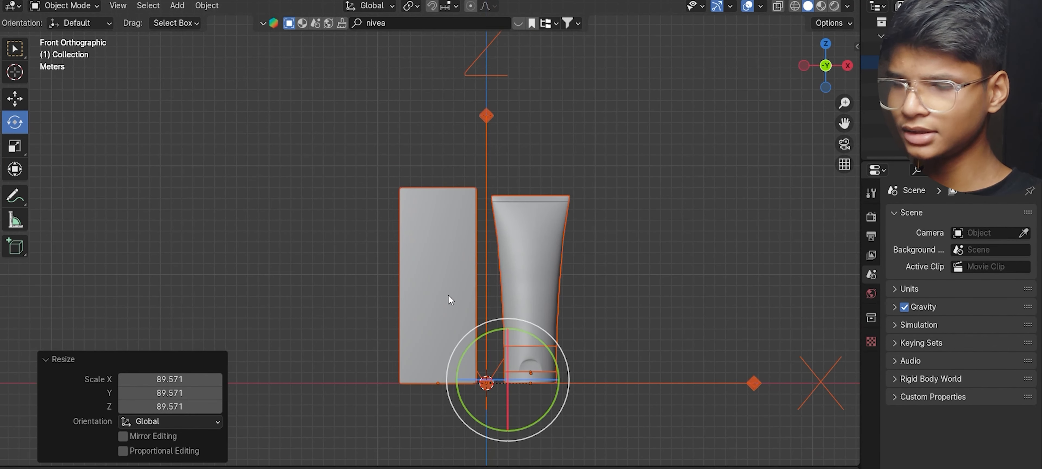
left_click(473, 214)
middle_click_drag(492, 248, 607, 283)
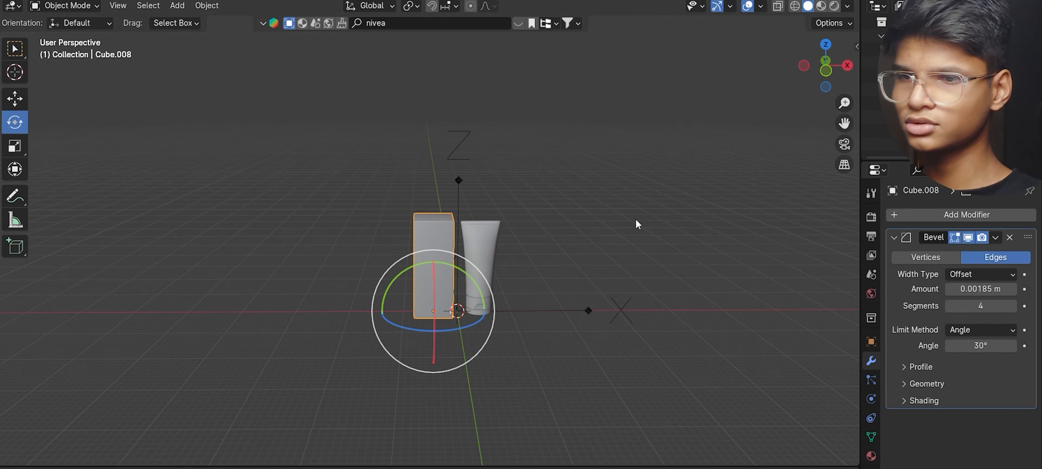
key("g")
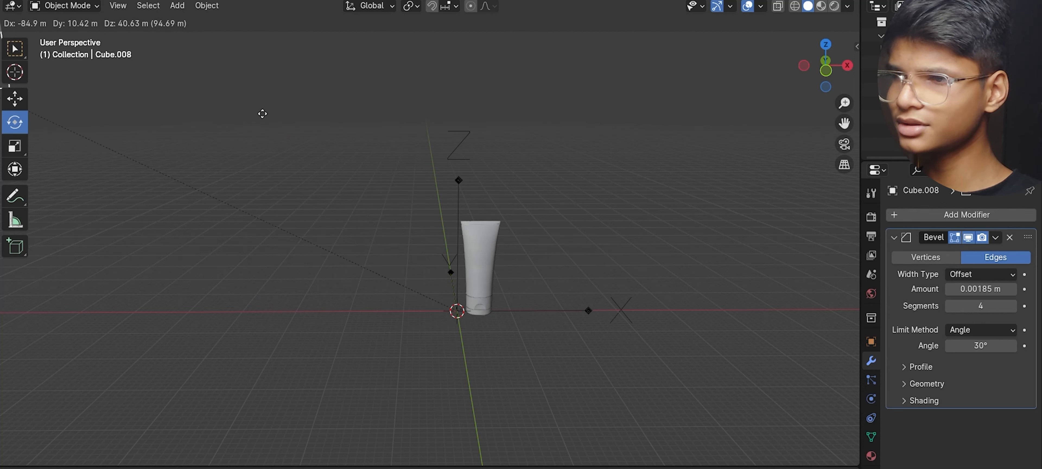
left_click(191, 123)
scroll(467, 174, "up", 1)
Try moving the Nivea Cream asset about 3.4 m down along Z, undo the move and deselect it
left_click(466, 172)
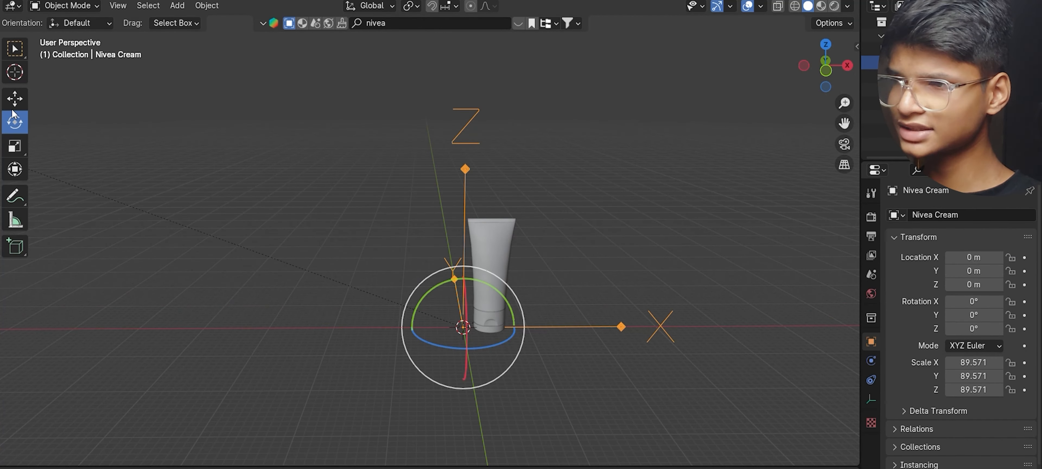
left_click(15, 98)
left_click_drag(463, 276, 485, 239)
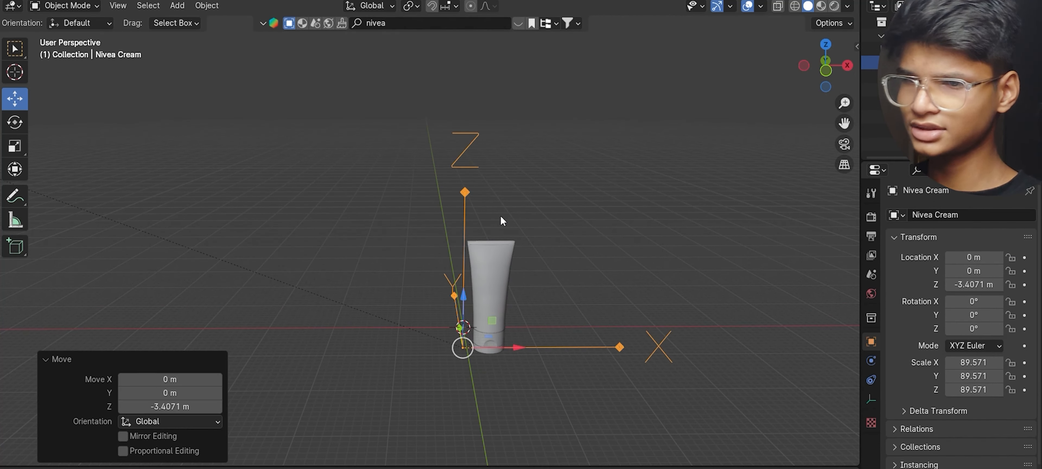
key("ctrl+z")
left_click(497, 170)
left_click(465, 174)
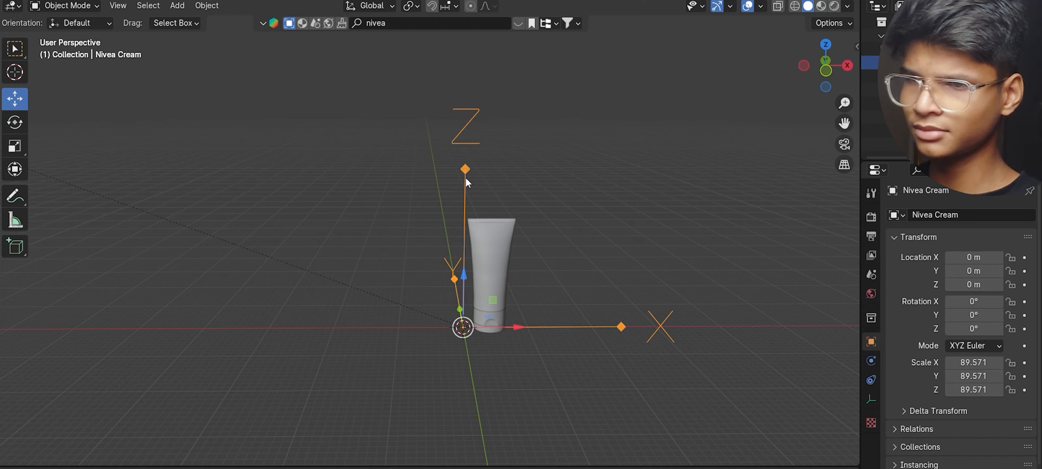
left_click(591, 196)
Add a plane at the origin in the front view and scale it up into a large floor under the tube
scroll(591, 195, "down", 3)
scroll(556, 328, "up", 5)
key("KP_1")
scroll(556, 328, "down", 5)
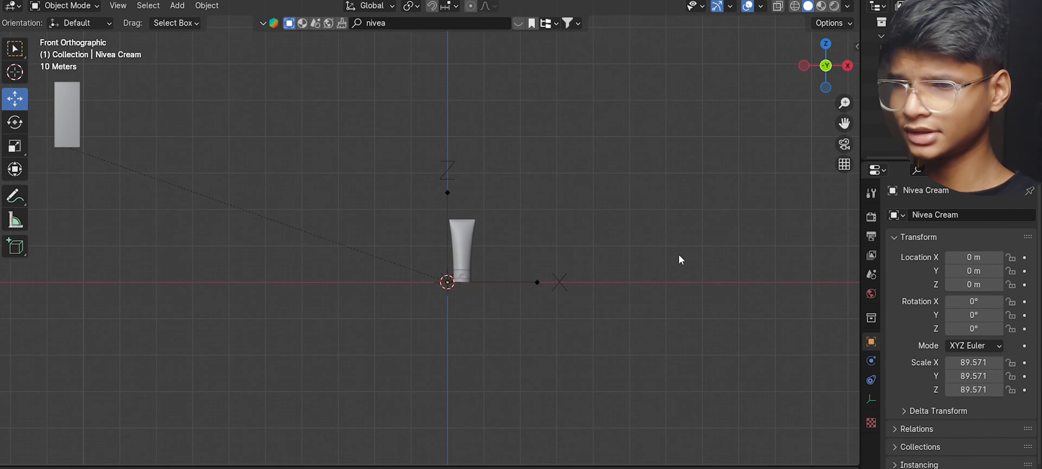
key("shift+a")
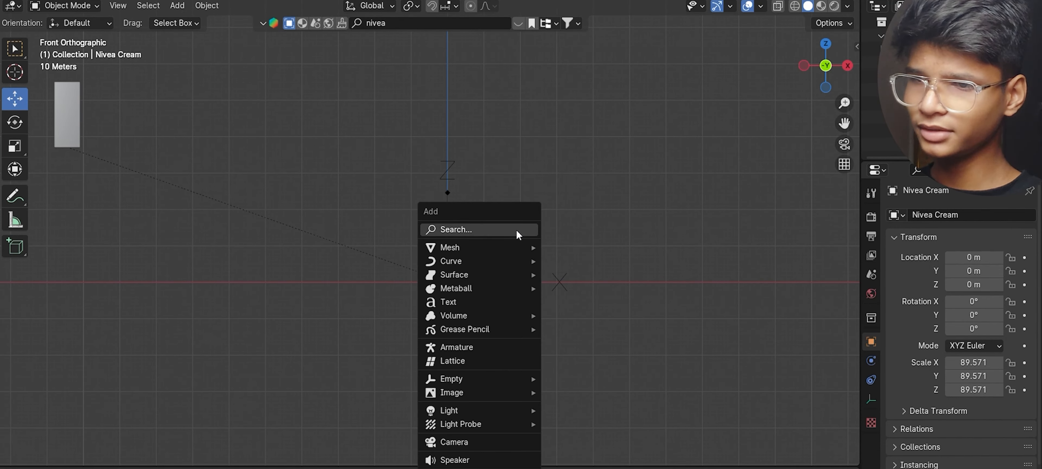
mouse_move(526, 246)
left_click(570, 251)
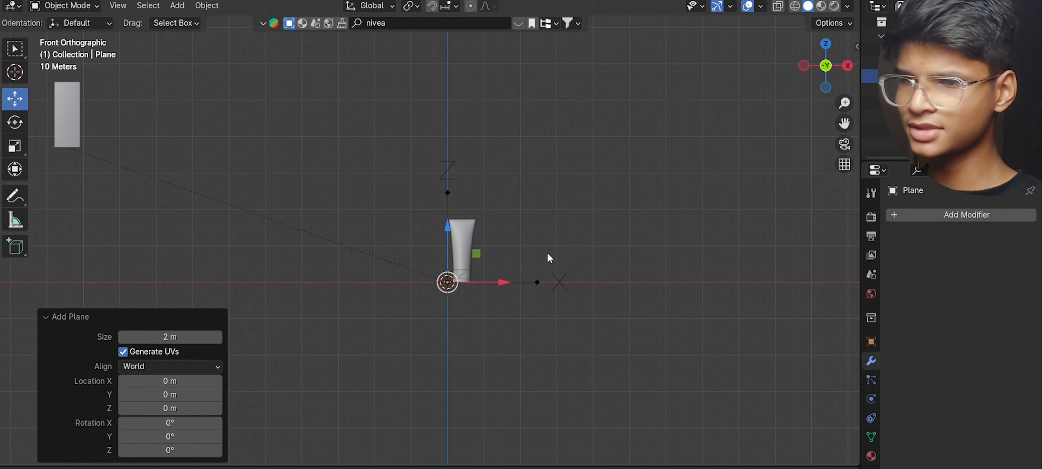
key("s")
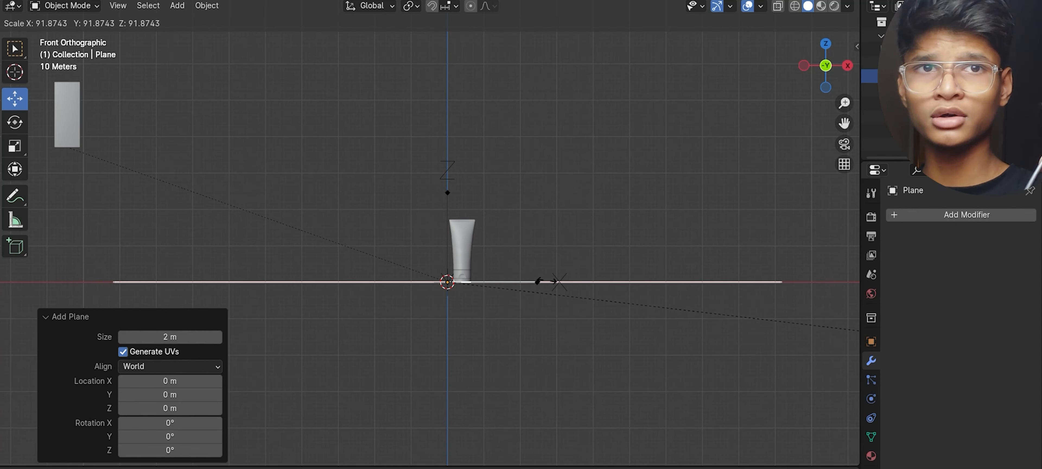
left_click(456, 335)
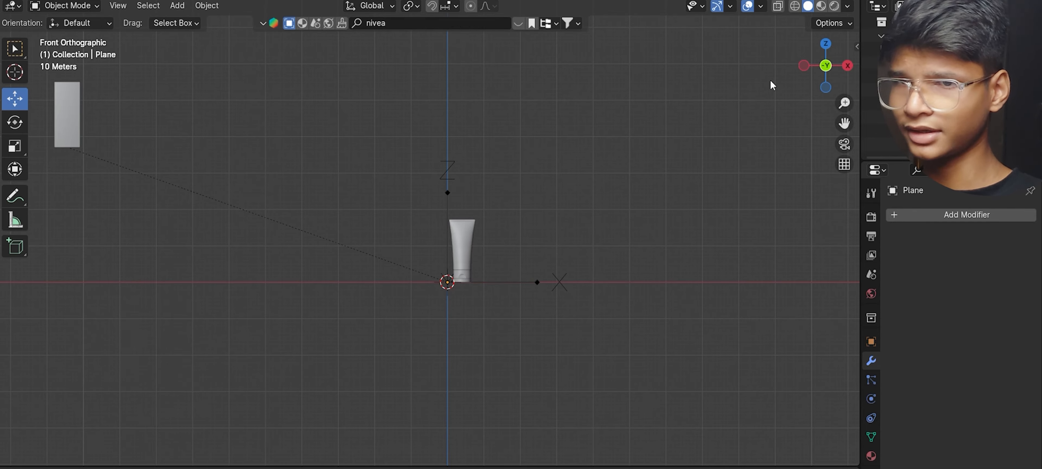
Select the floor plane and enter Edit Mode, undoing any accidental bisect of its mesh
middle_click_drag(457, 335, 625, 155)
scroll(595, 228, "up", 3)
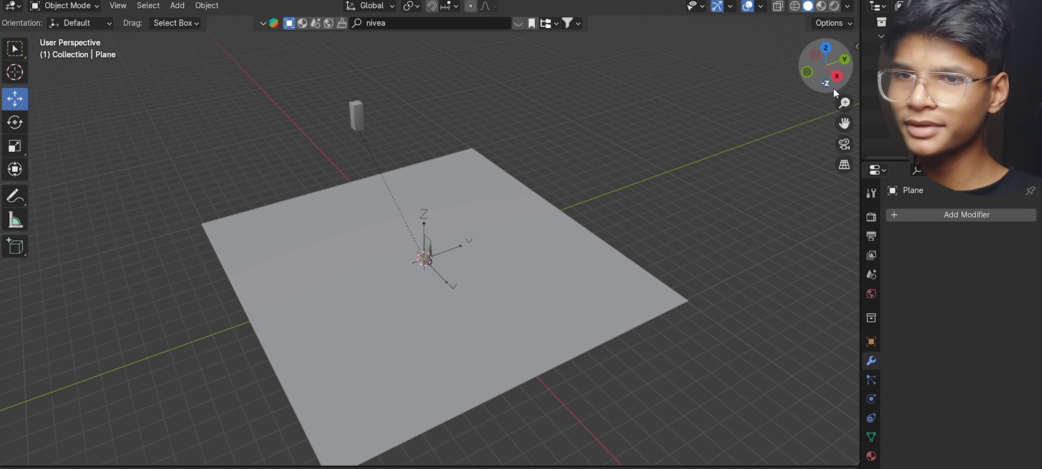
left_click(836, 77)
middle_click_drag(547, 195, 548, 228)
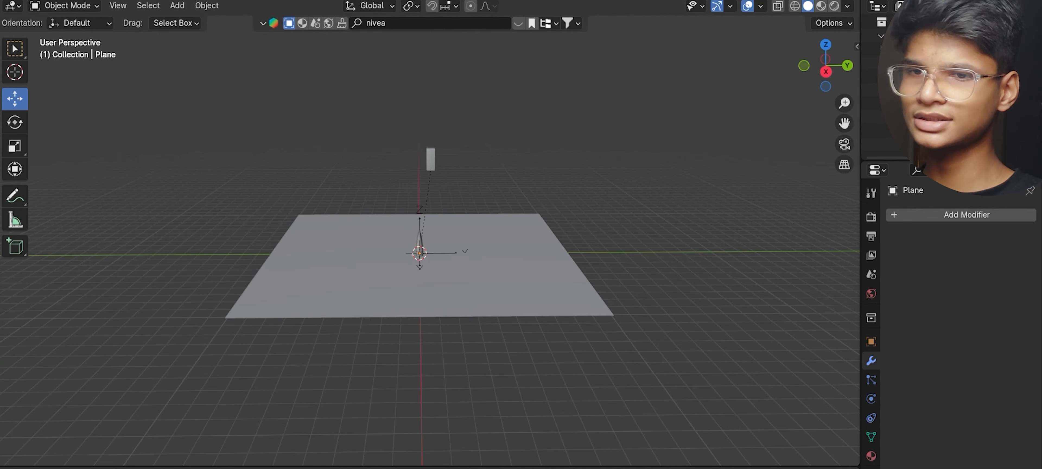
middle_click_drag(758, 149, 757, 160)
left_click(504, 263)
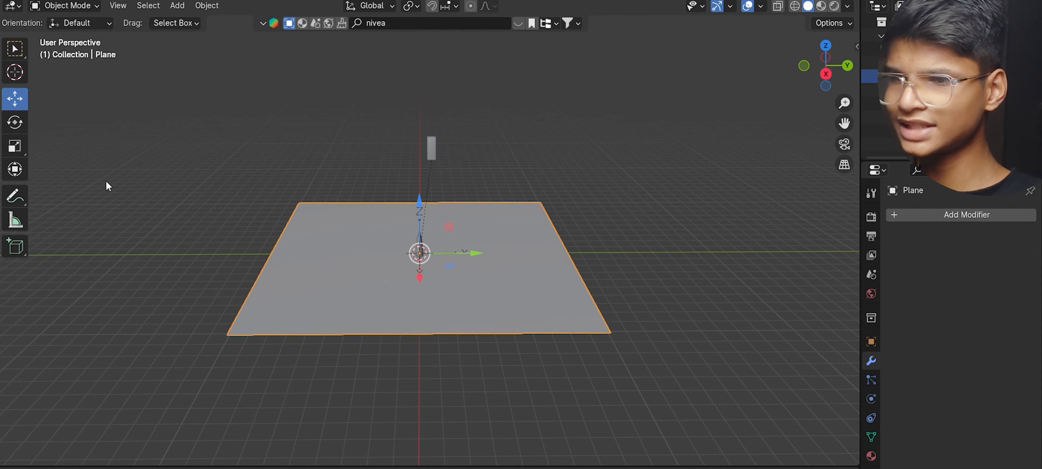
key("Tab")
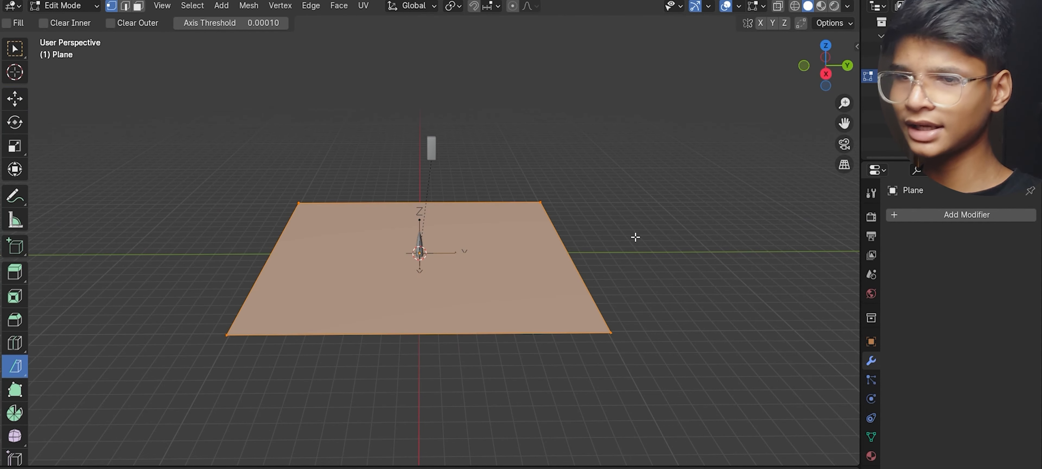
left_click_drag(522, 184, 547, 319)
key("ctrl+z")
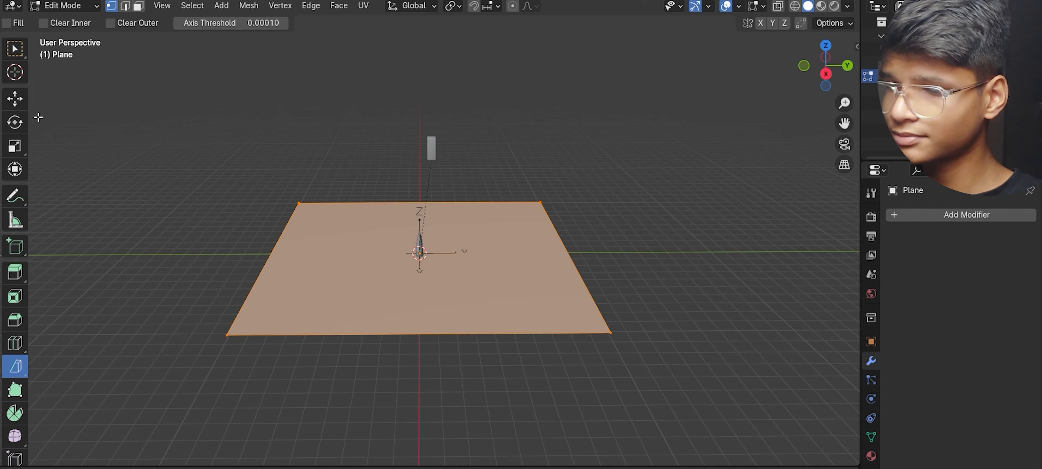
Select the plane's edge on the positive Y side and extrude it upward into a tall backdrop wall
left_click(11, 48)
left_click_drag(507, 176, 629, 419)
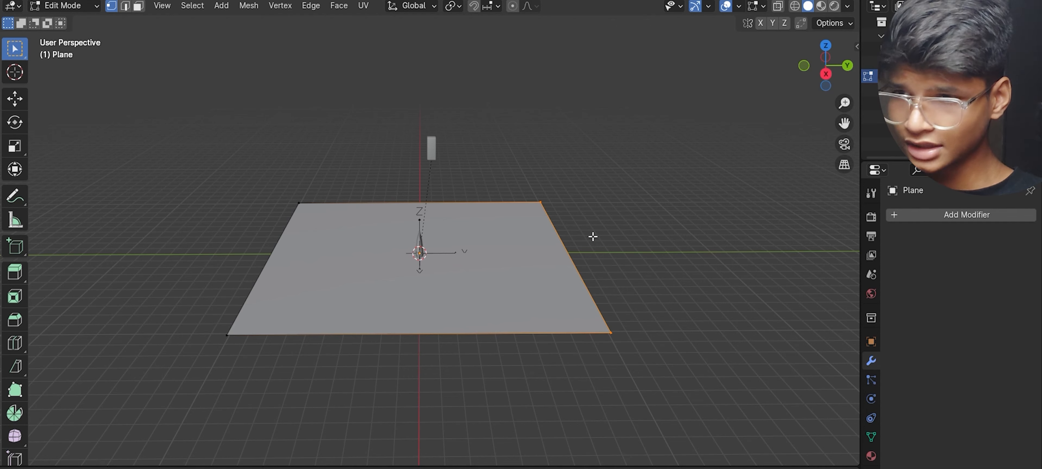
left_click(825, 75)
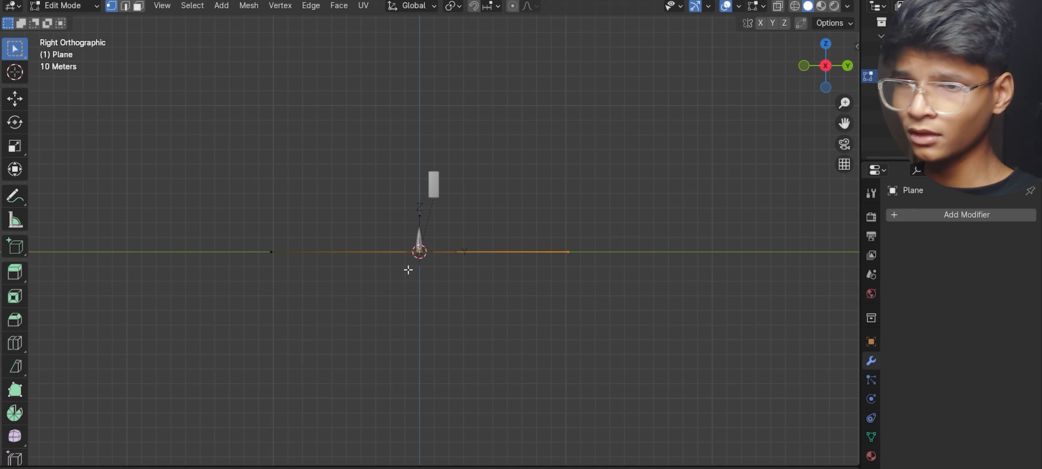
key("g")
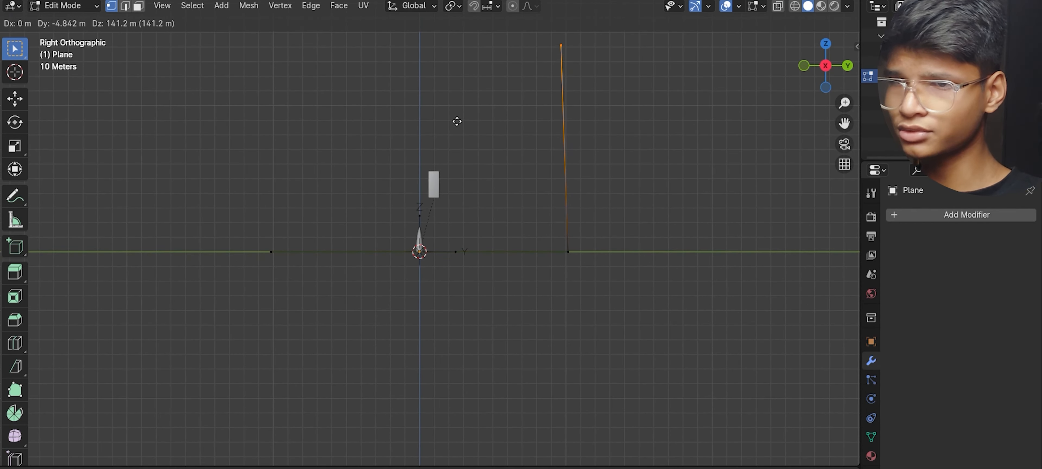
left_click(463, 92)
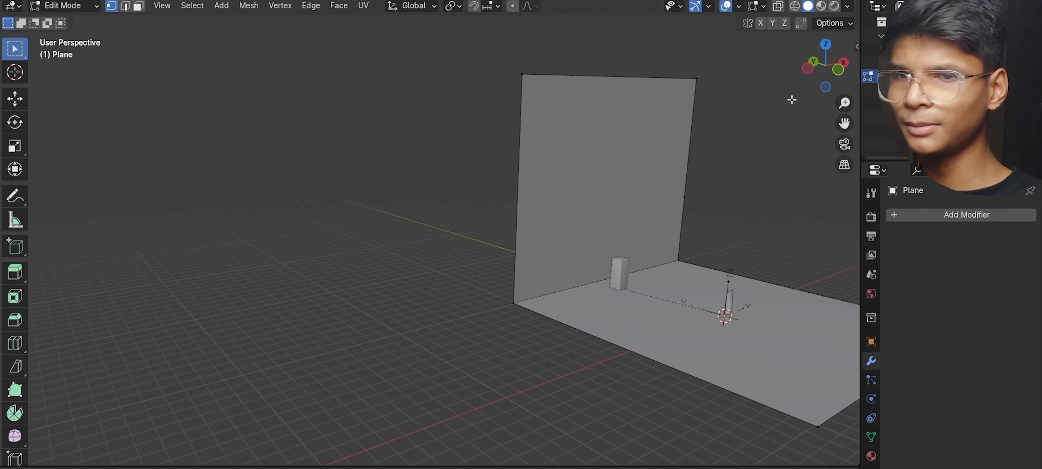
Select the two corner vertices of the edge where the backdrop wall meets the floor
left_click_drag(825, 65, 860, 51)
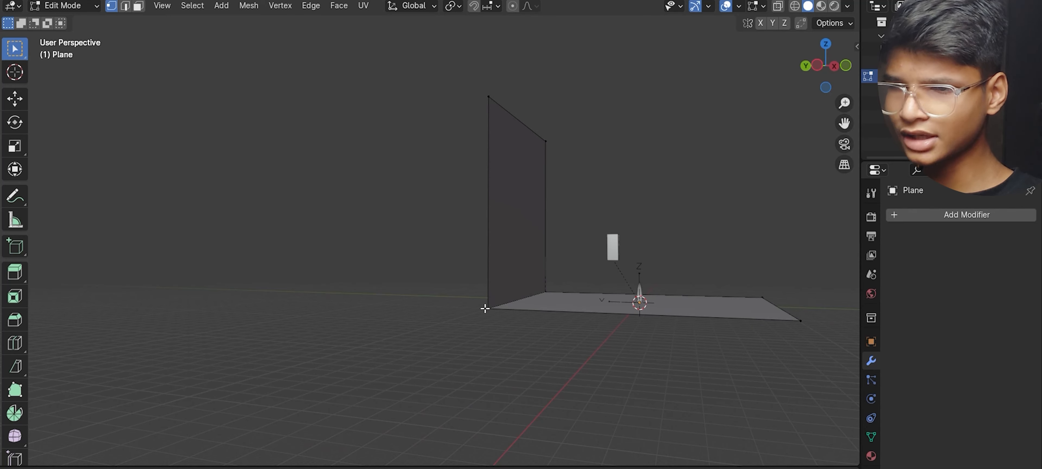
left_click_drag(825, 65, 823, 80)
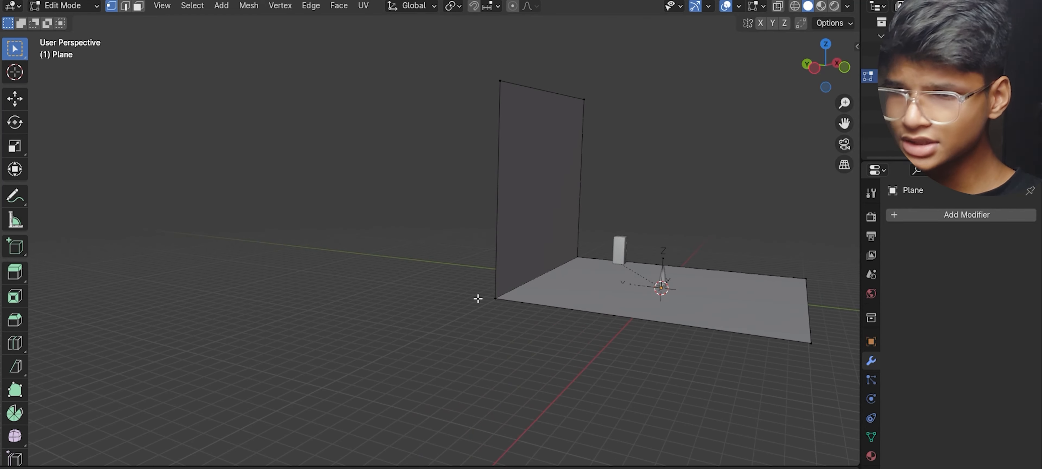
left_click_drag(844, 122, 667, 60)
left_click_drag(737, 156, 737, 200)
scroll(363, 405, "up", 4)
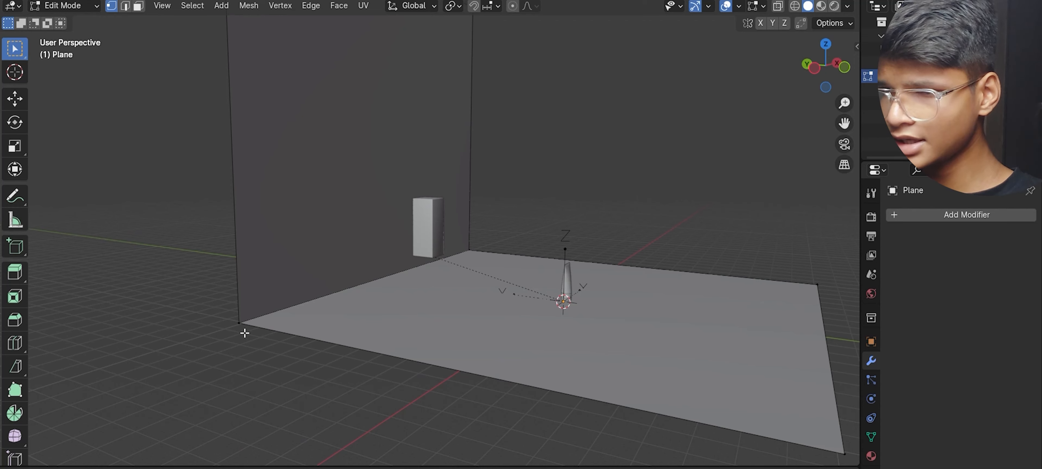
left_click_drag(808, 77, 782, 156)
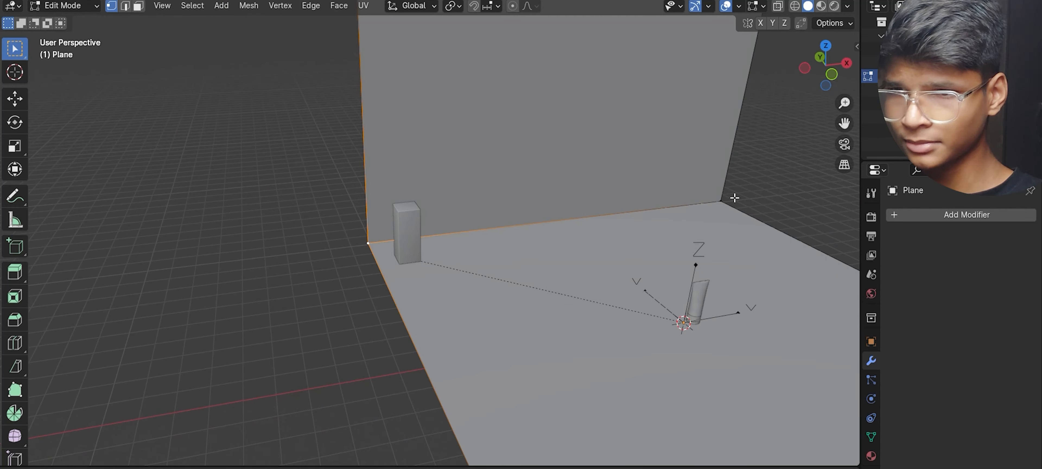
key("KP_1")
left_click_drag(832, 56, 809, 47)
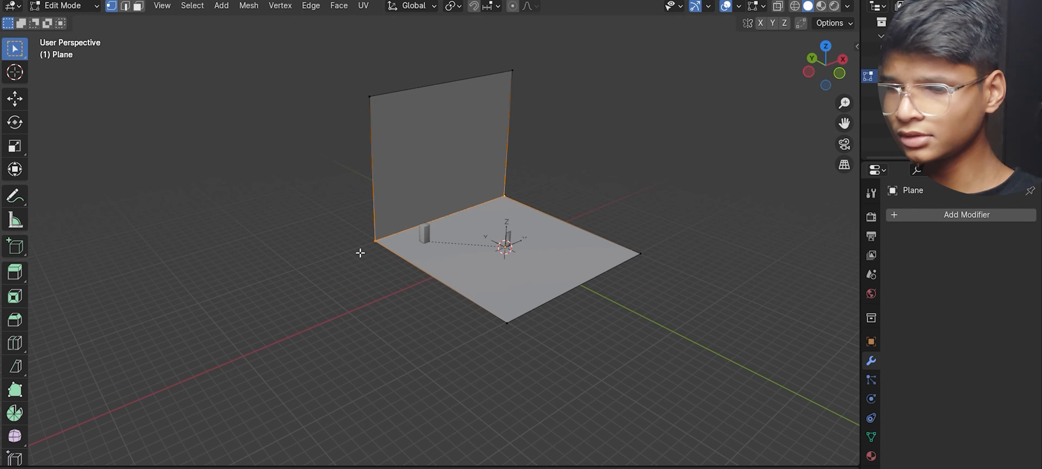
Bevel the edge between wall and floor with a 0.362 m width and 13 segments
key("ctrl+b")
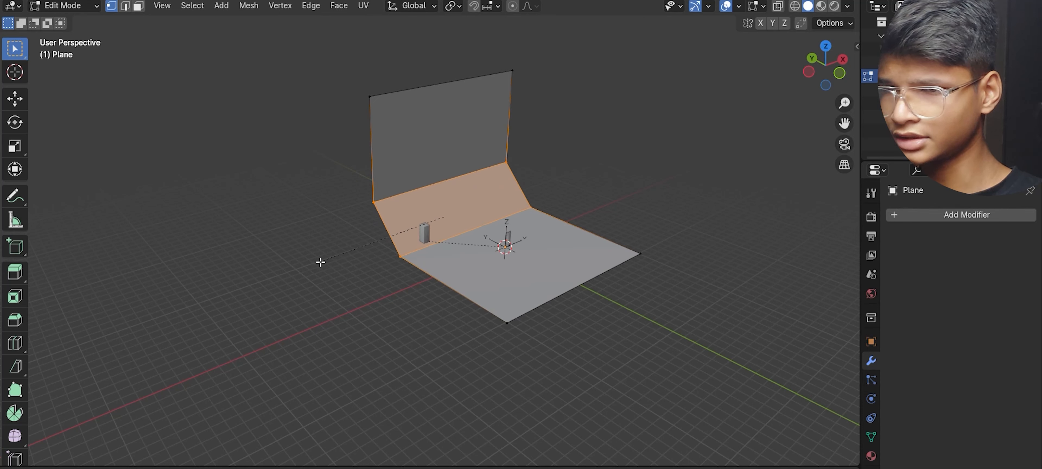
left_click(325, 262)
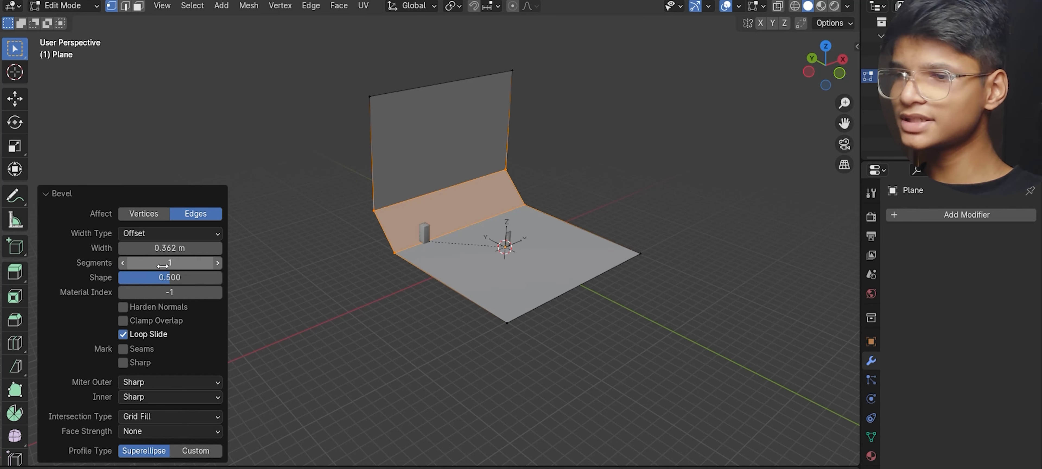
left_click_drag(162, 265, 192, 262)
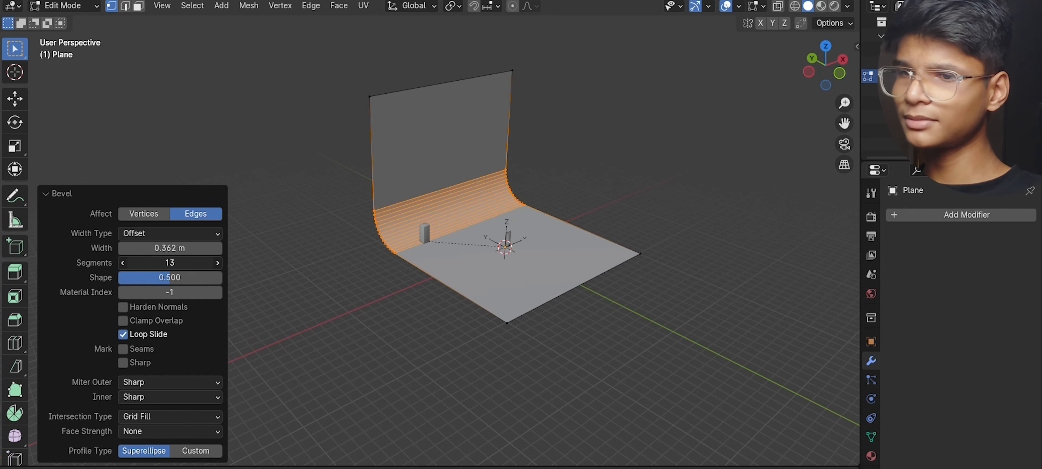
Return to Object Mode, apply Shade Smooth to the curved backdrop and deselect it
key("Tab")
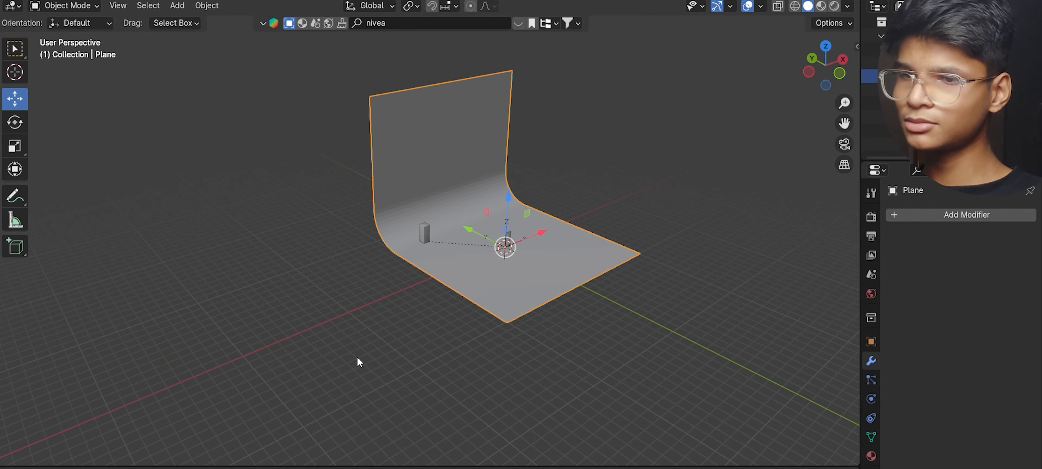
scroll(356, 360, "up", 5)
left_click_drag(841, 74, 788, 84)
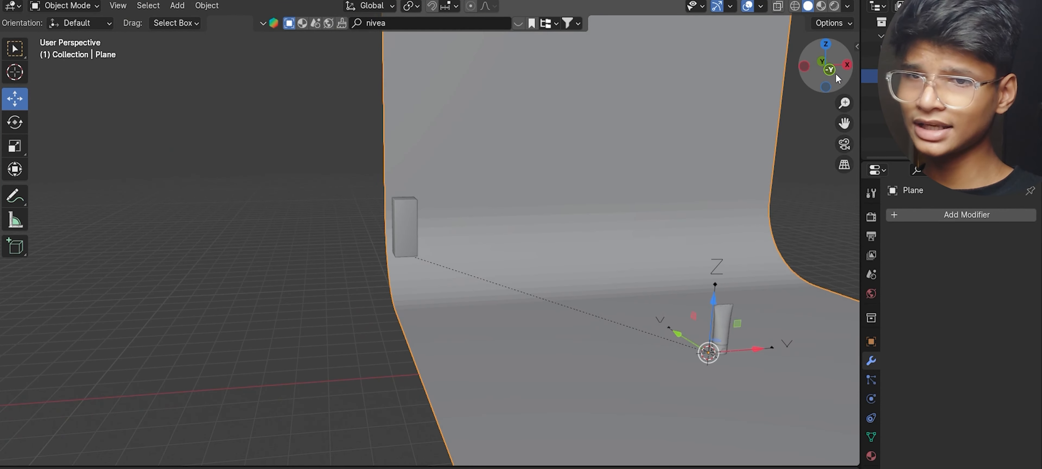
left_click(834, 74)
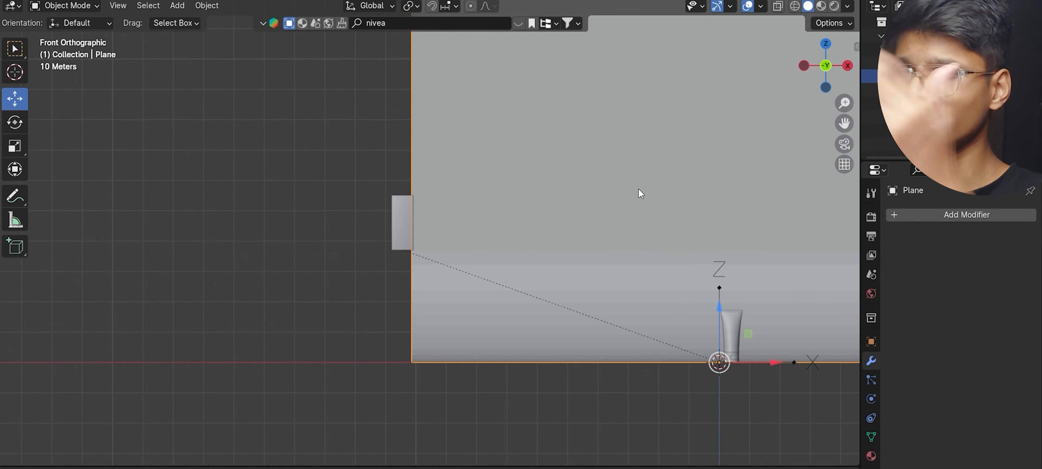
left_click_drag(843, 123, 499, 99)
left_click_drag(826, 52, 571, 265)
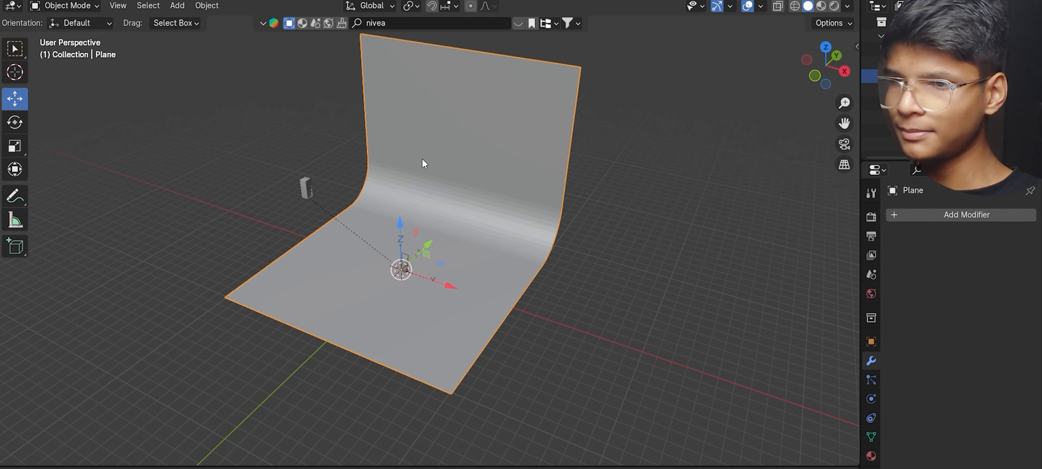
right_click(454, 138)
left_click(401, 142)
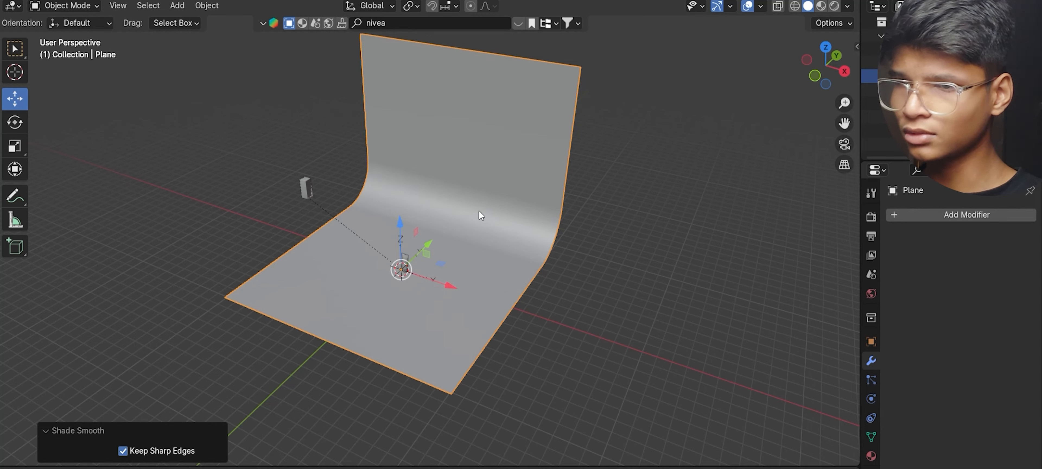
left_click(647, 165)
left_click_drag(824, 65, 875, 34)
scroll(481, 248, "up", 3)
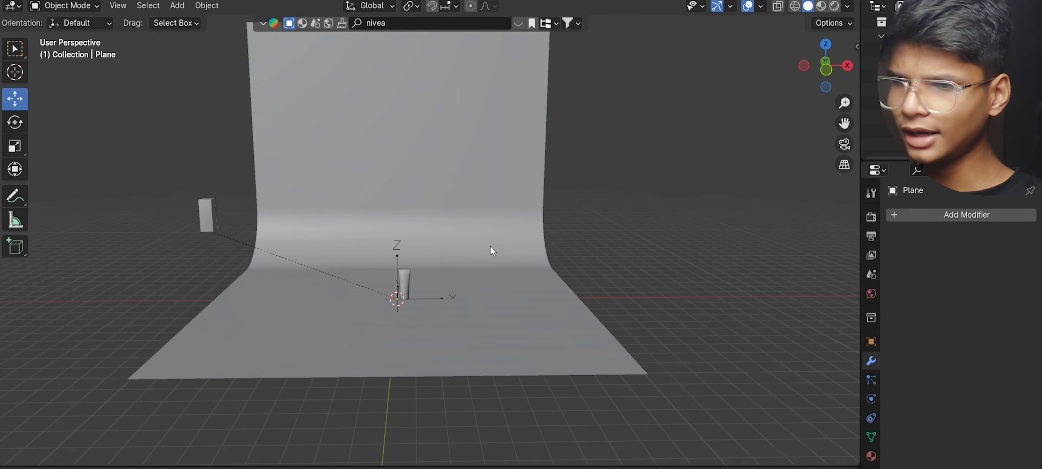
Add a camera to the scene and look through it
scroll(490, 246, "down", 6)
key("shift+a")
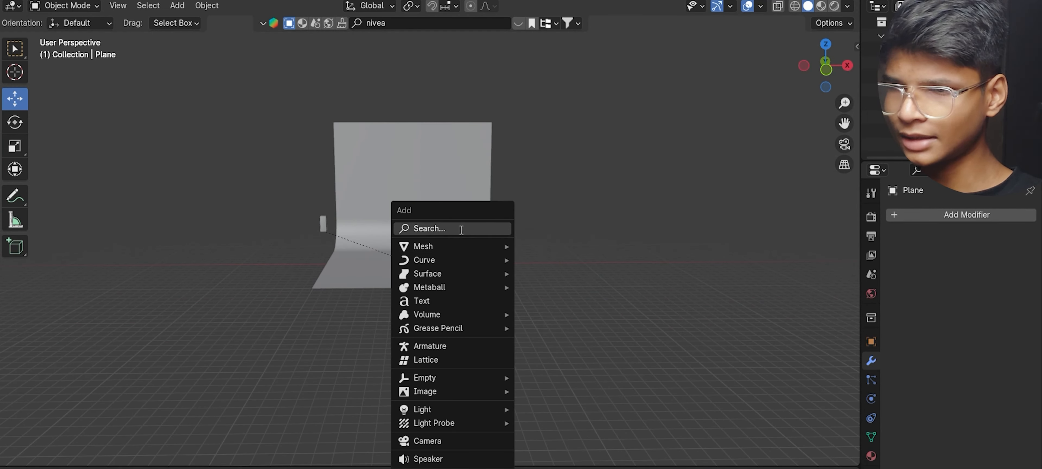
left_click(481, 228)
left_click(541, 270)
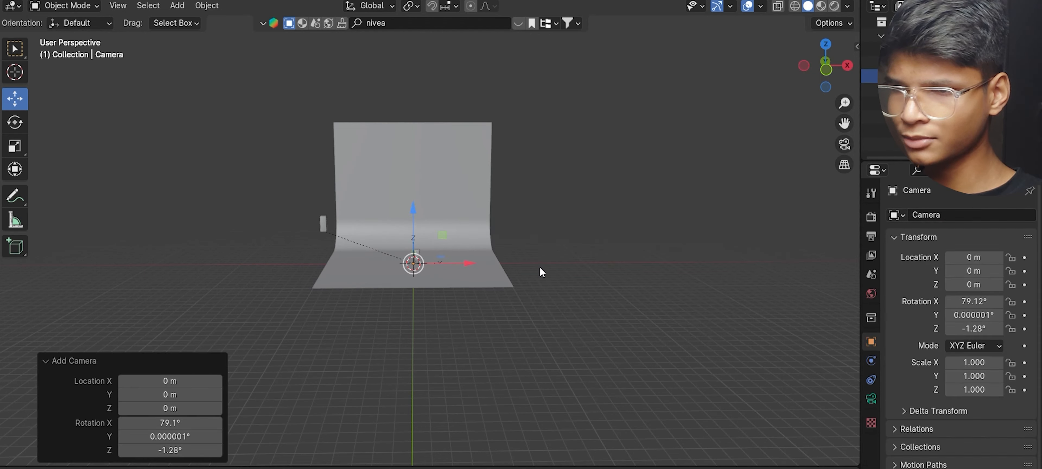
key("KP_0")
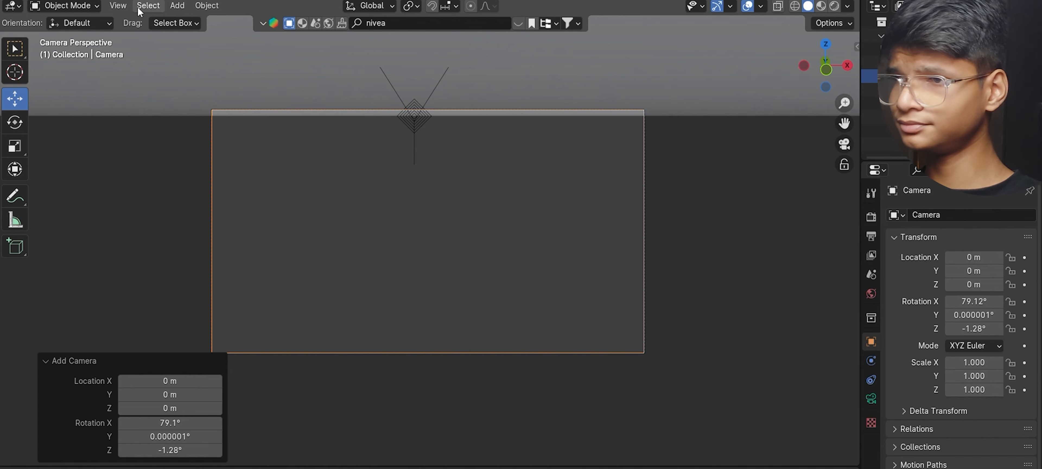
Assign the shortcut Ctrl+N to the Walk Navigation command
left_click(118, 5)
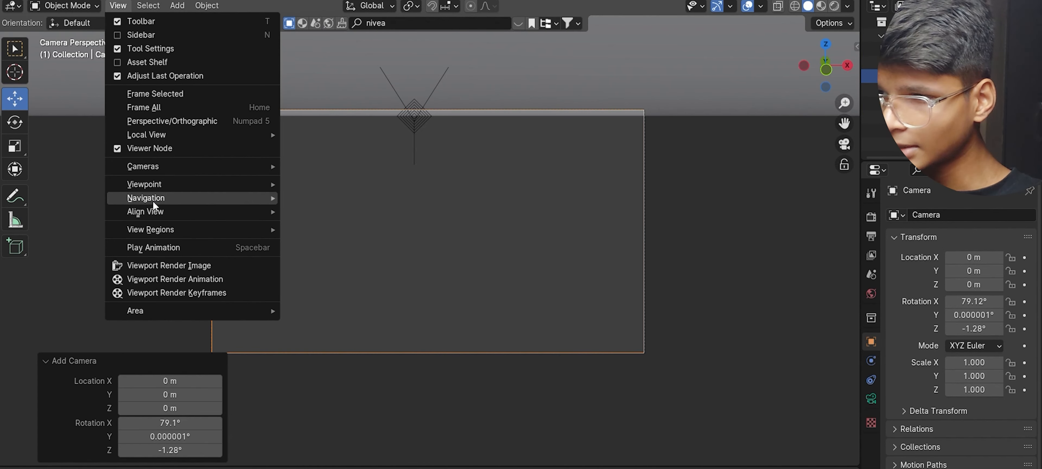
mouse_move(153, 198)
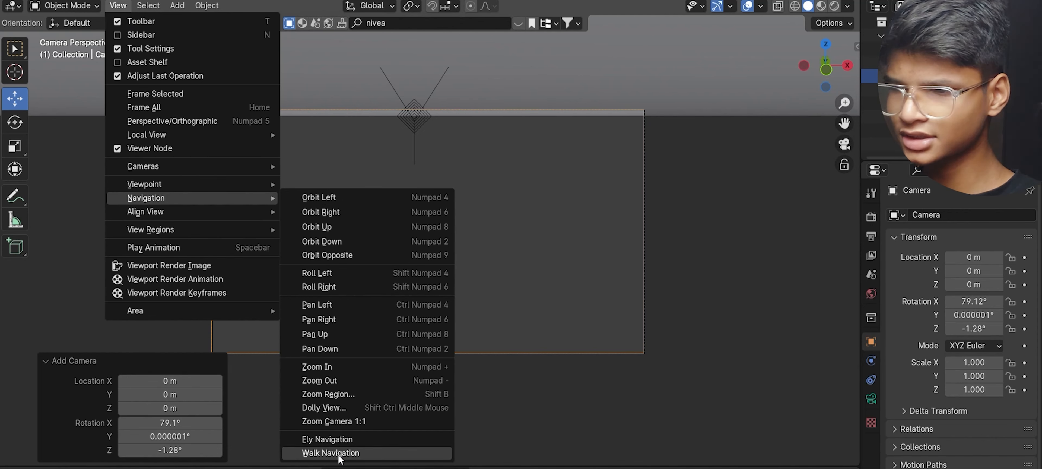
right_click(387, 456)
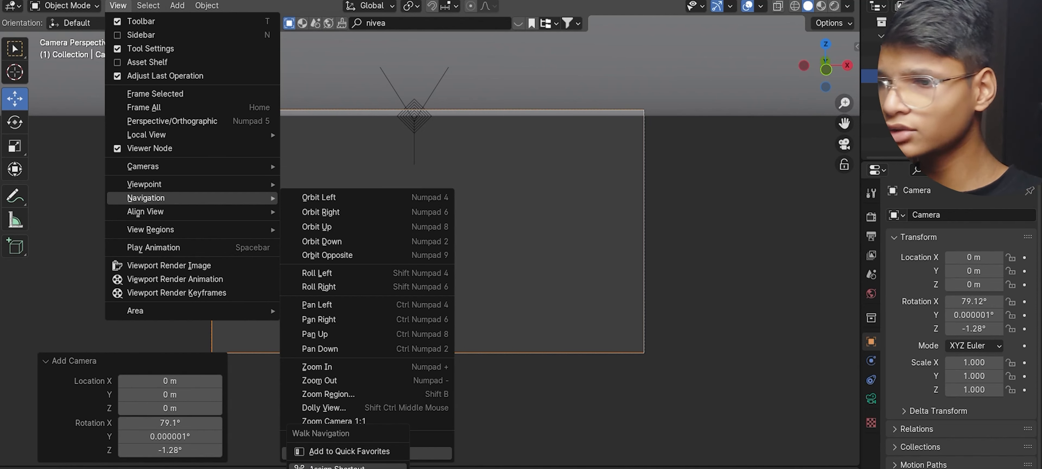
left_click(310, 466)
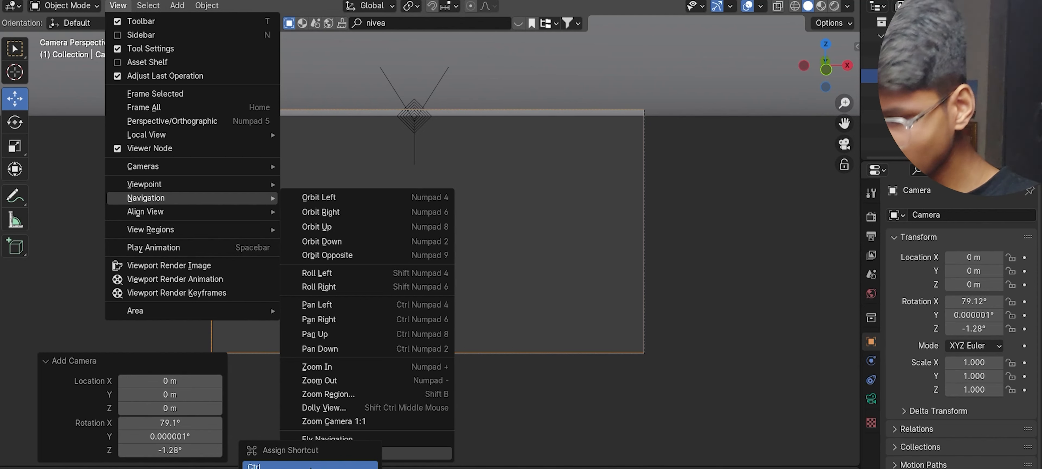
key("ctrl+n")
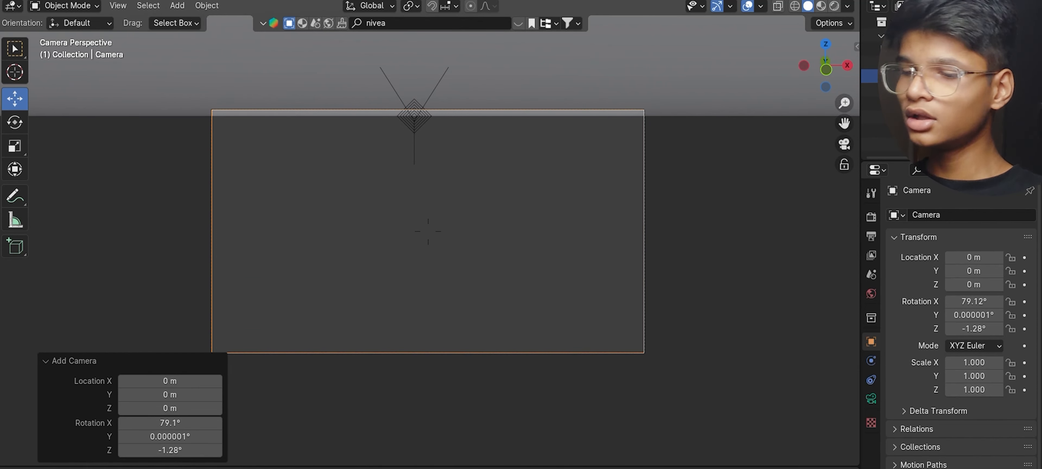
Walk the camera out in front of the origin and around the tube in Walk Navigation, aiming it towards the backdrop
key("g")
key("z")
key("z")
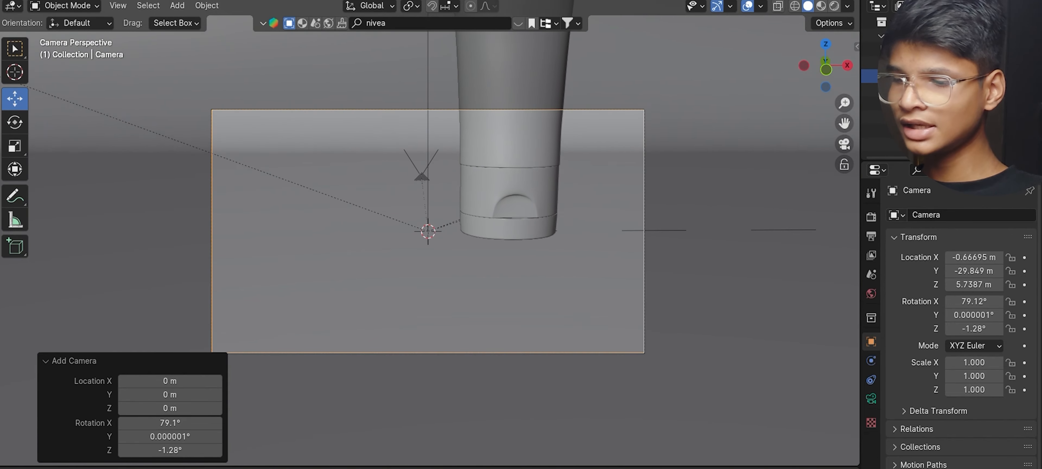
key("a")
key("d")
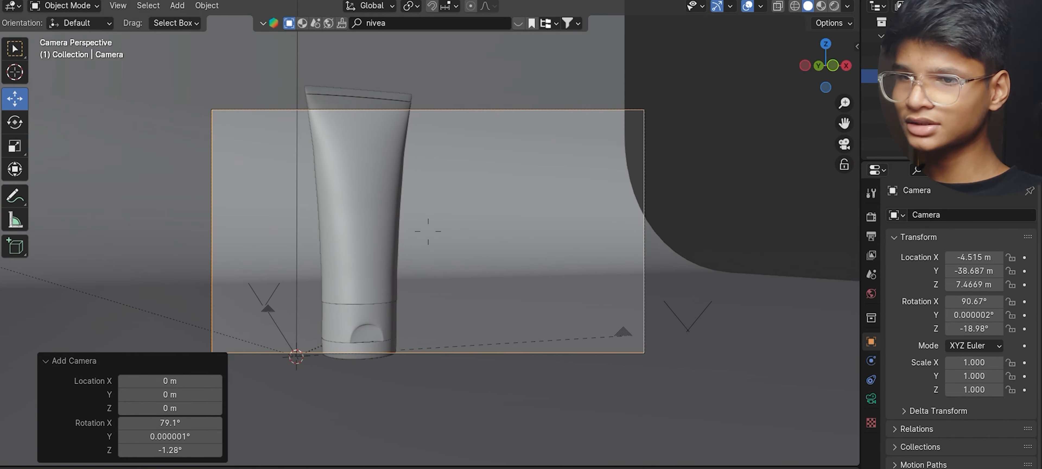
key("w")
key("d")
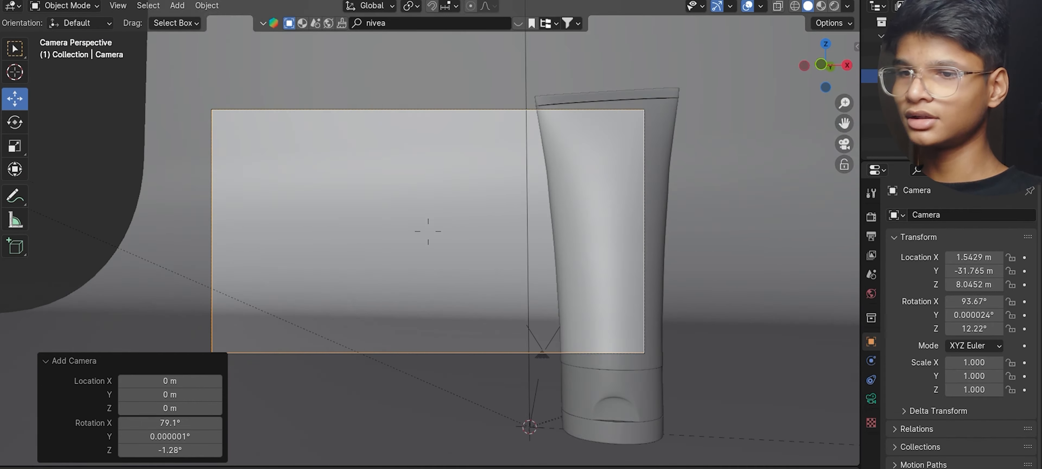
key("w")
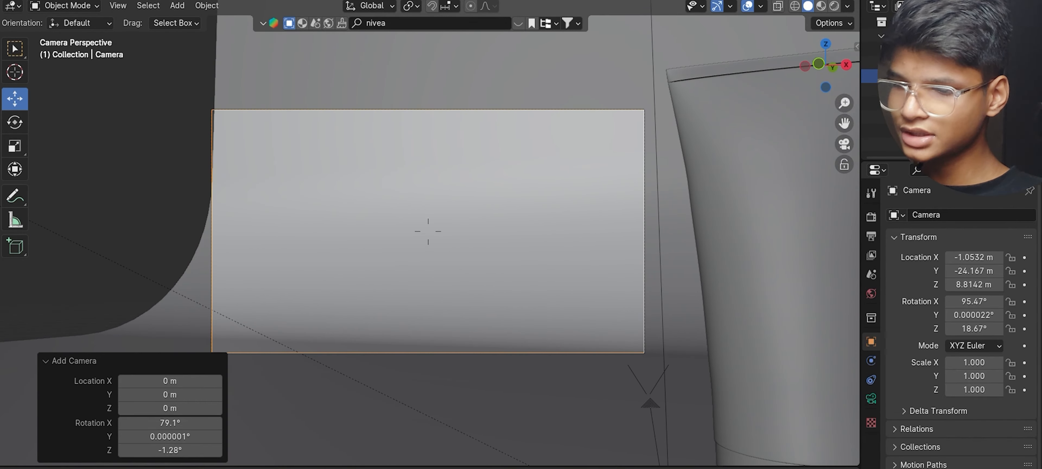
Toggle walk gravity, then move the camera farther out and turn it to face the tube's front from about Y -67.6 m
key("Tab")
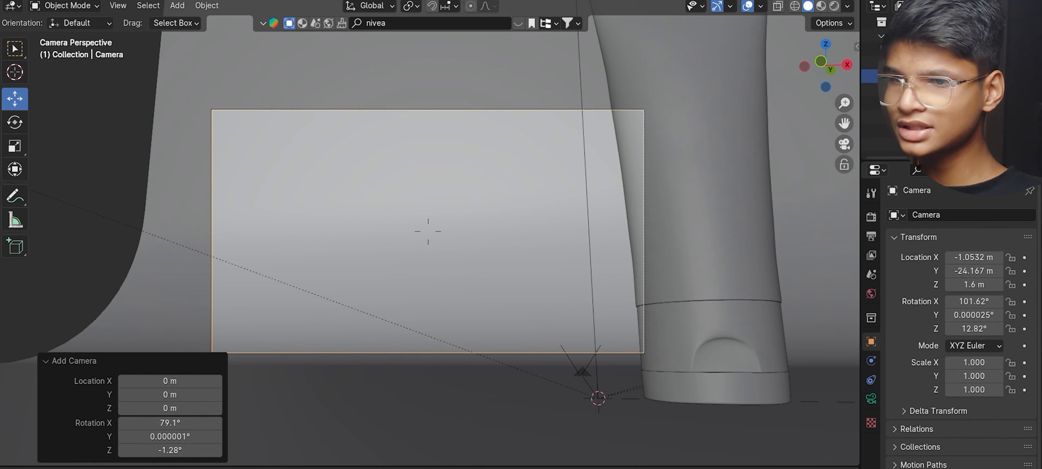
key("w")
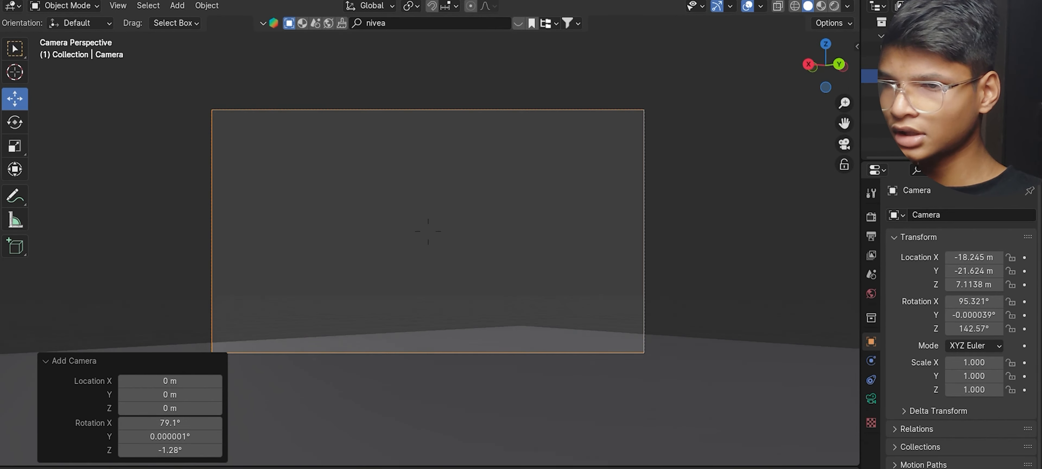
key("w")
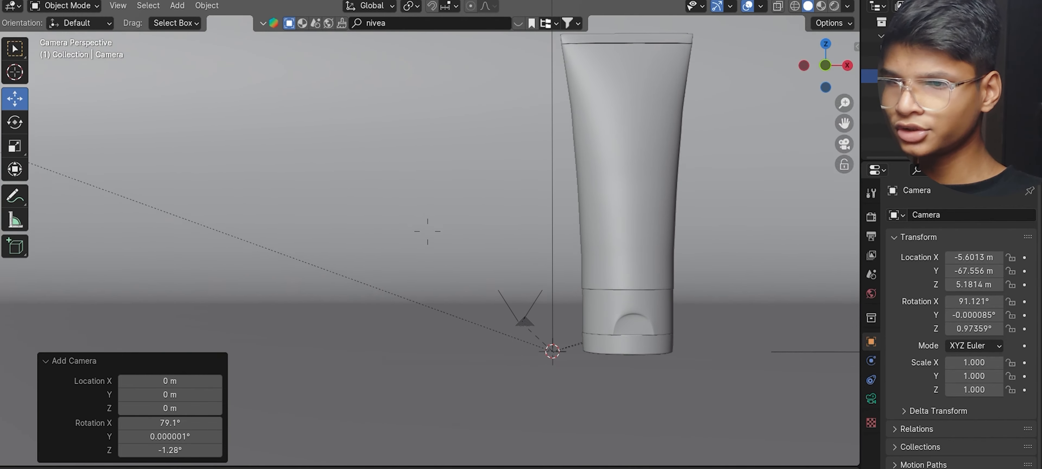
Raise the camera, shift it sideways and walk it back from the tube to about X 4.9 m, Y -119.8 m, Z 7.1 m
key("e")
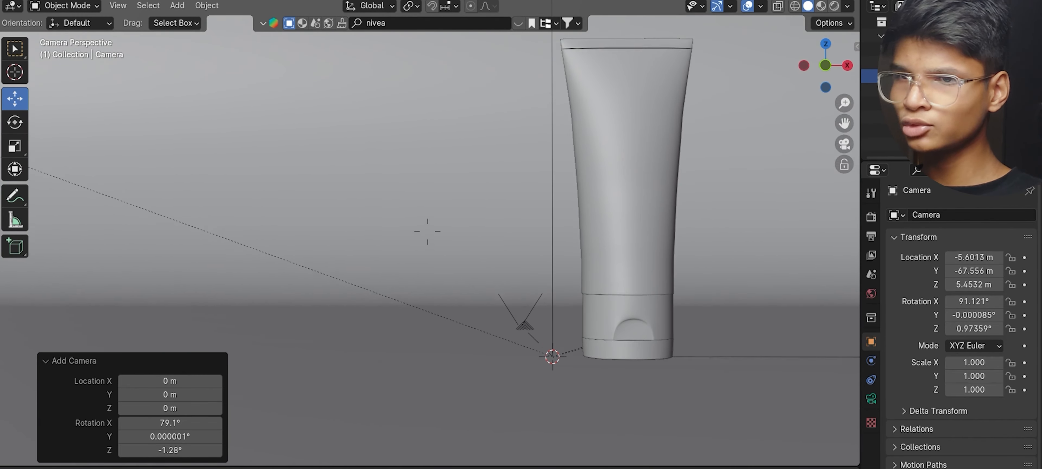
key("e")
key("d")
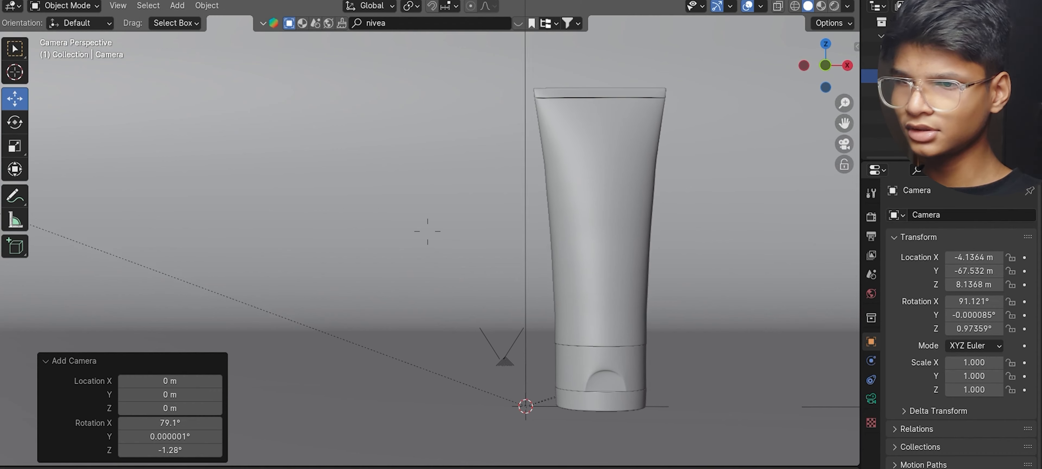
key("d")
key("s")
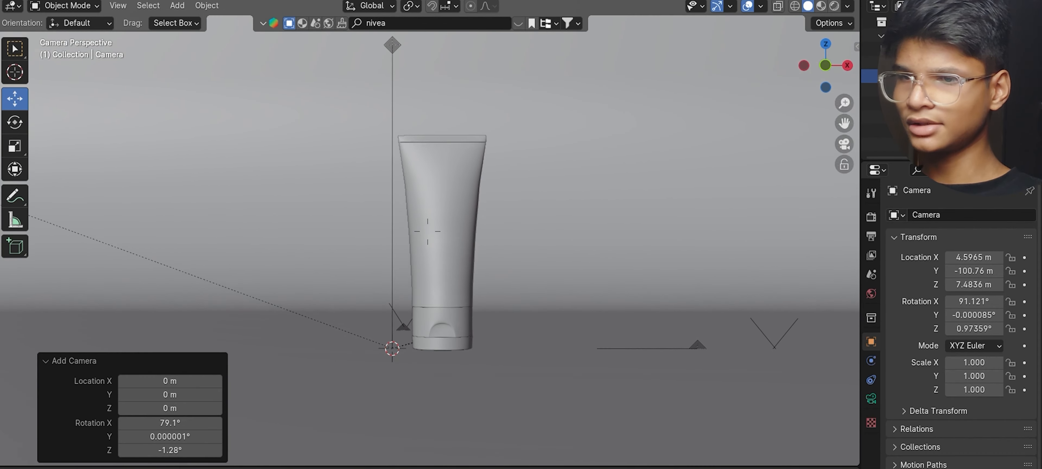
key("s")
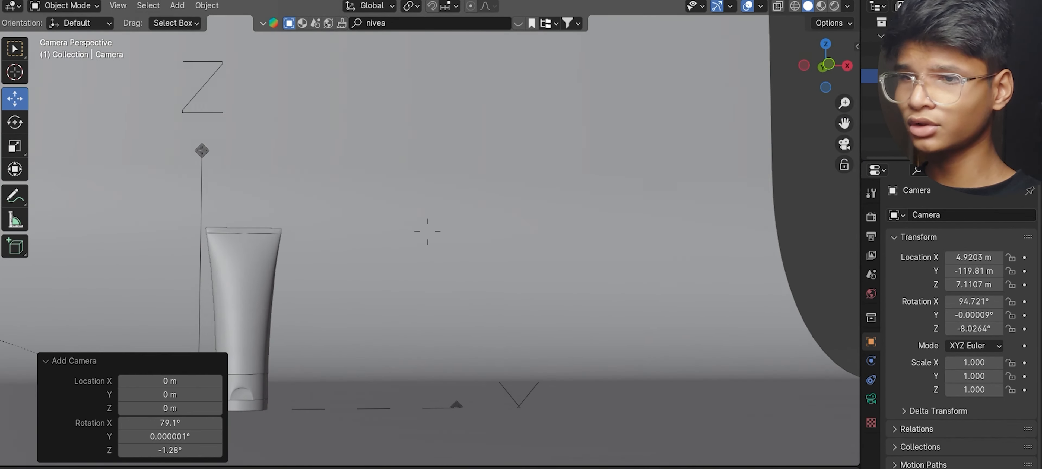
Centre the tube in the camera view by shifting the camera to about X 6.6 m and lowering it to about Z 2.7 m
left_click(488, 211)
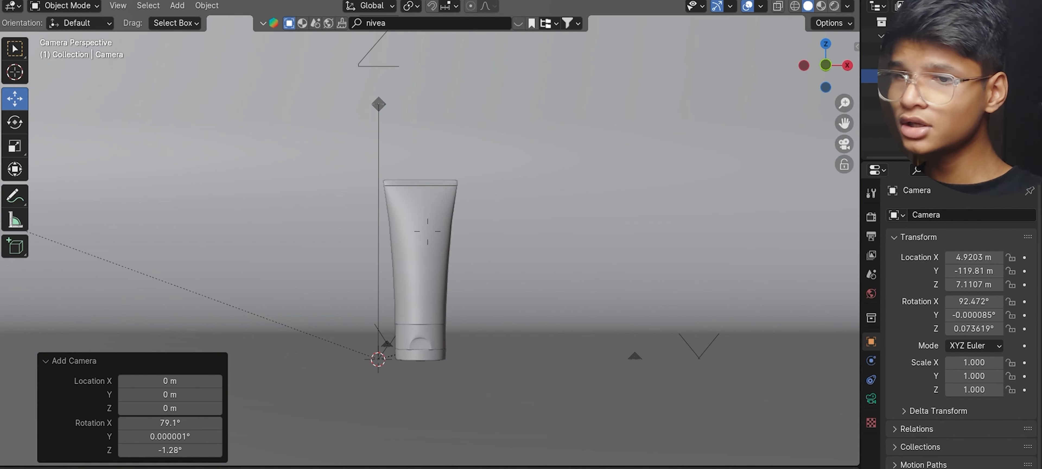
key("d")
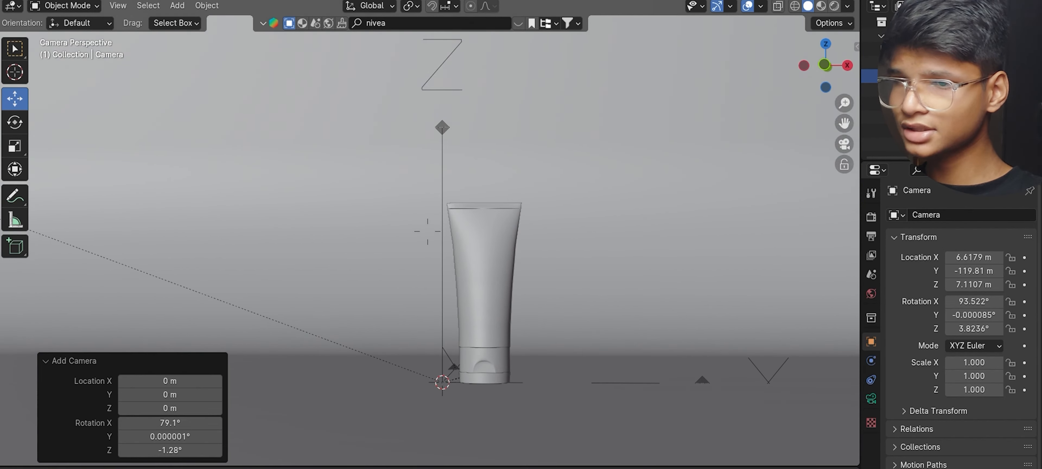
key("q")
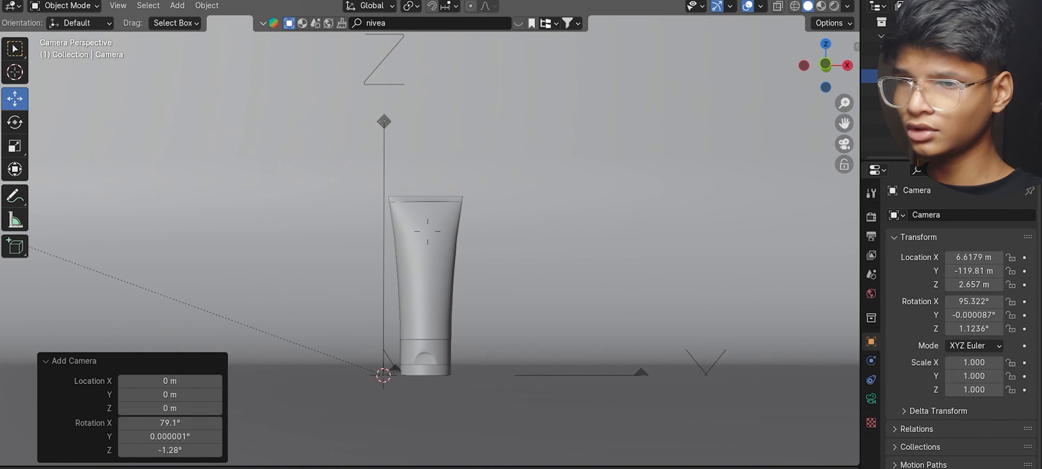
Add a mesh cylinder and move it beside the tube, about -14.3 m in X, 4.3 m in Y and 14.7 m in Z
scroll(537, 238, "down", 3)
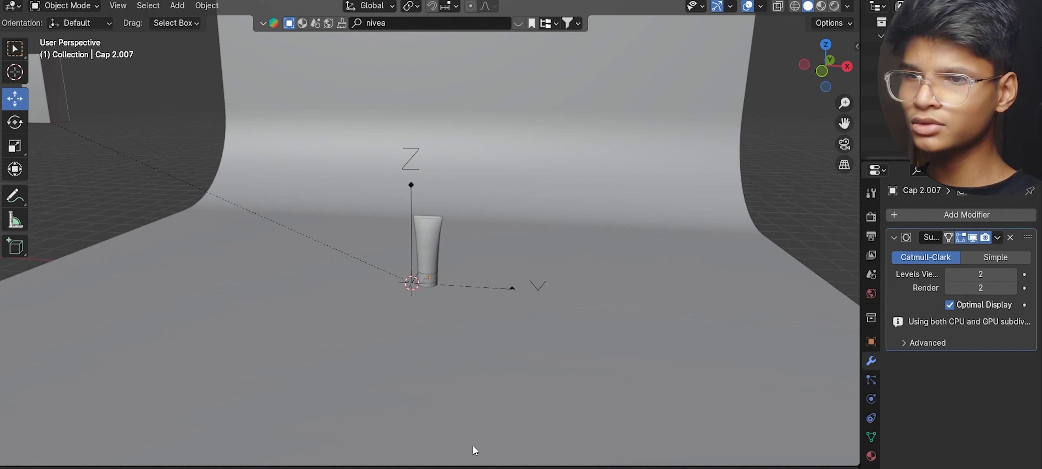
scroll(510, 209, "down", 5)
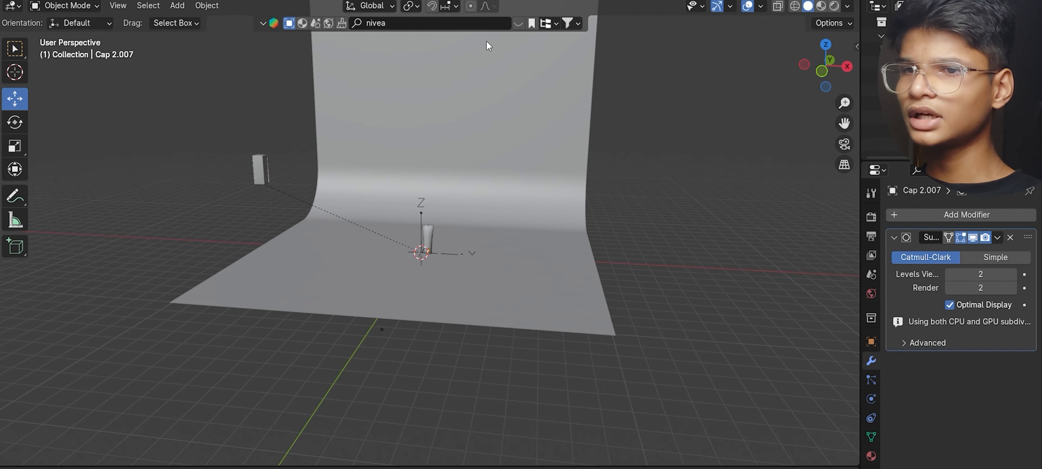
left_click_drag(818, 68, 756, 148)
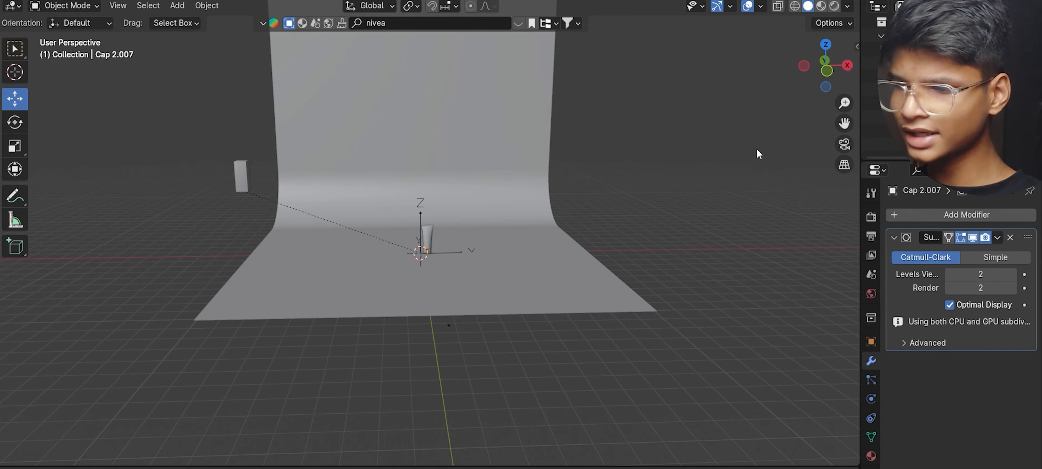
key("shift+a")
mouse_move(714, 165)
left_click(821, 235)
scroll(396, 230, "up", 9)
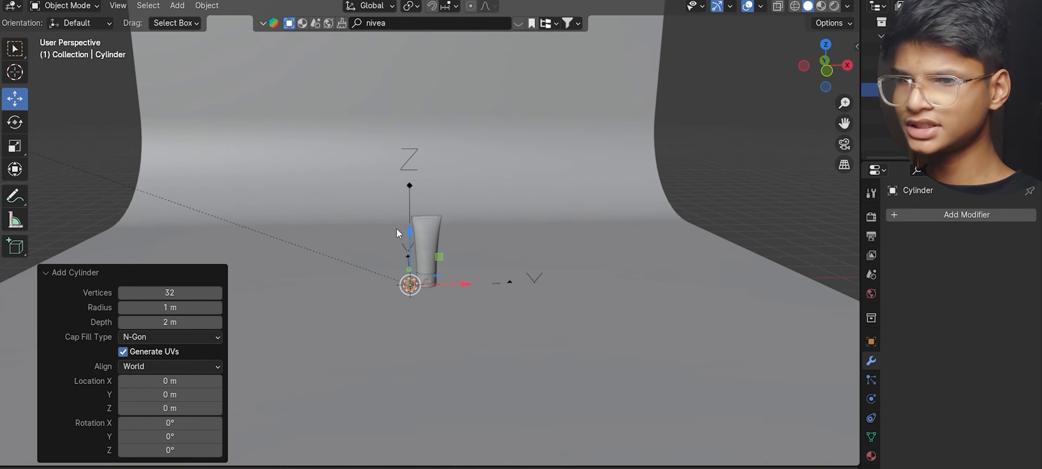
key("g")
left_click(417, 180)
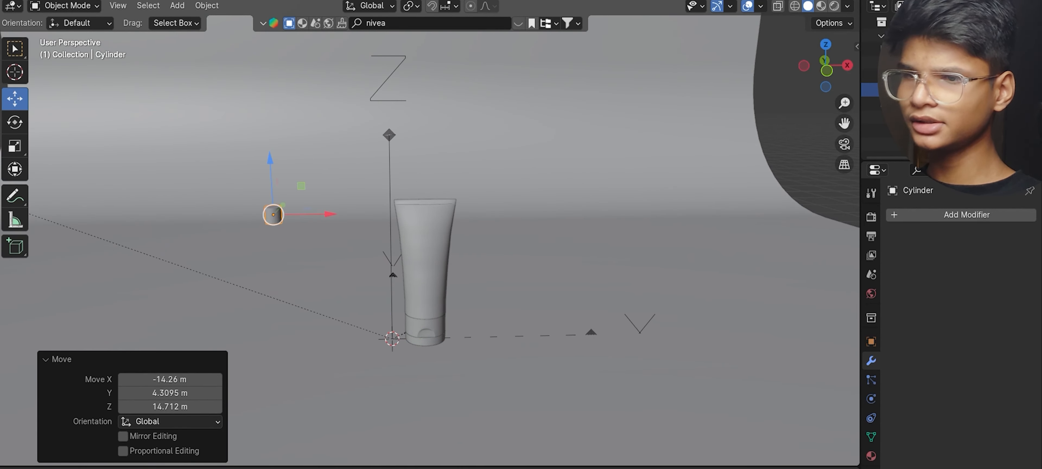
Scale the cylinder uniformly by about 9.538, then flatten it into a disc with a Z scale of 0.968
key("s")
left_click(826, 337)
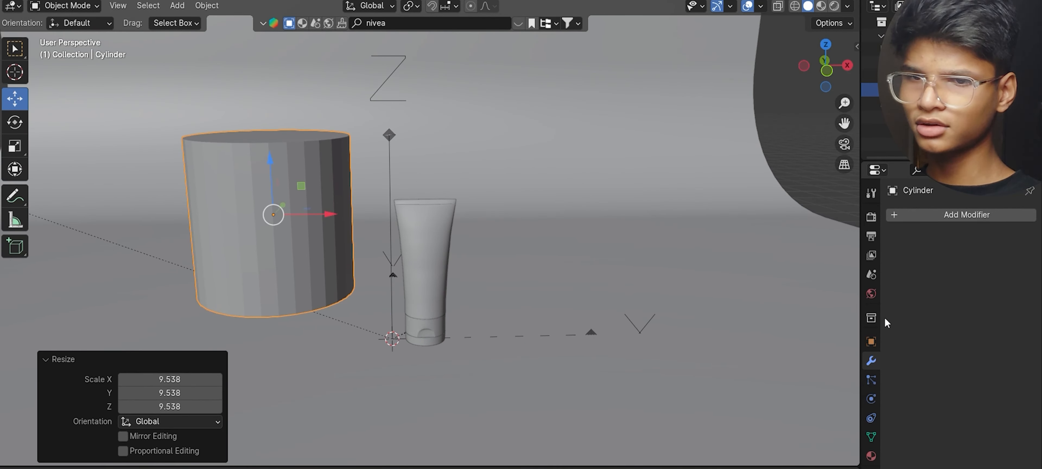
left_click(871, 341)
left_click_drag(973, 389, 915, 390)
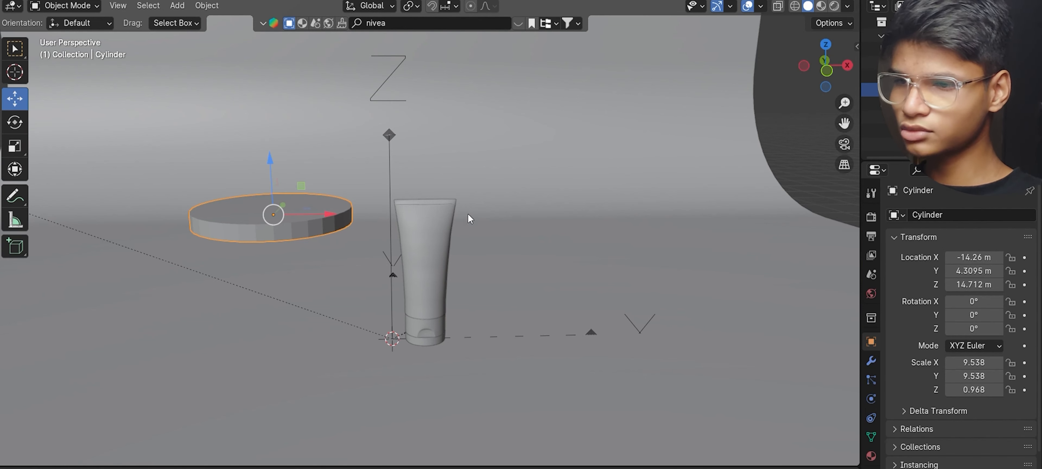
Move the disc away from the tube to about X -48.3 m, Y 7.5 m, Z 20.5 m and tilt it about 42°, -14.8°, 78.4°
key("g")
key("Return")
left_click(14, 121)
middle_click_drag(408, 206, 631, 177, "shift")
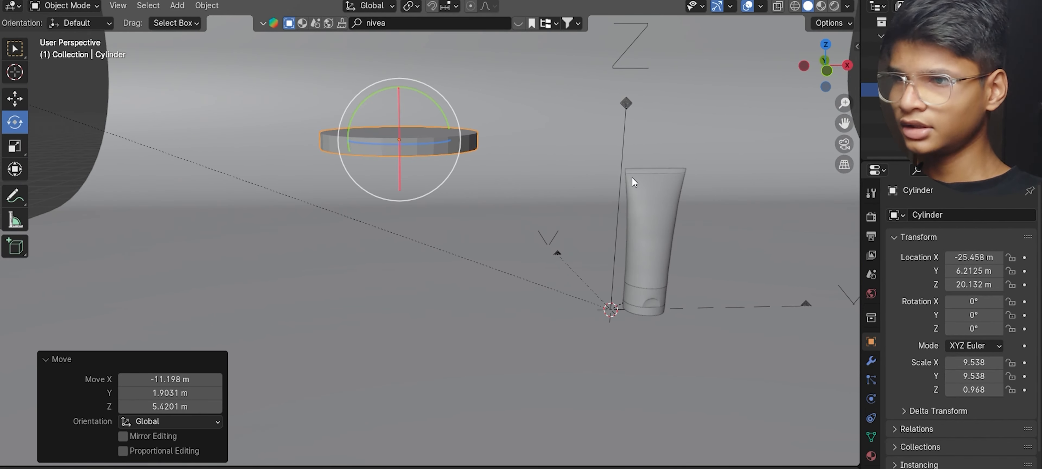
left_click_drag(387, 123, 573, 211)
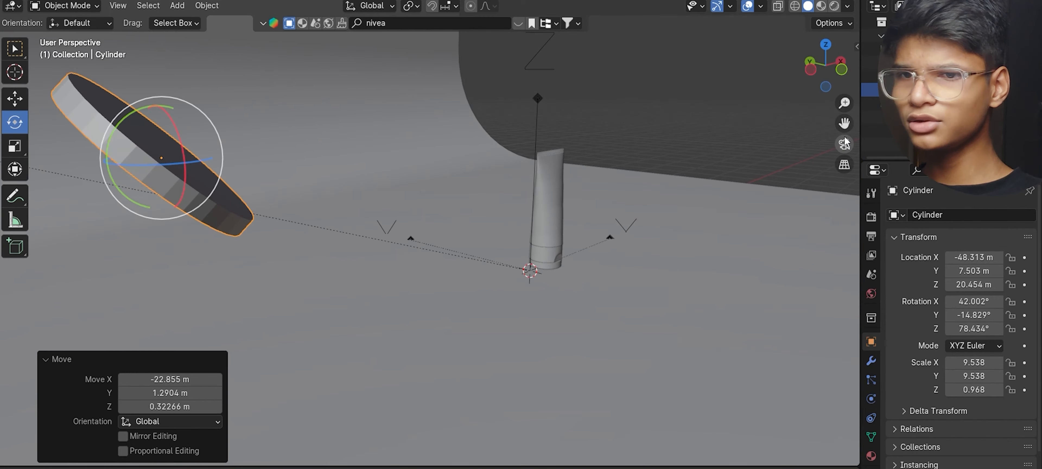
left_click_drag(843, 123, 1038, 86)
left_click_drag(837, 81, 934, 82)
Shrink the disc to a scale of about 4.908 and move it to about X -43.8 m, Y 33.9 m, Z 12.4 m
key("g")
left_click(482, 234)
key("s")
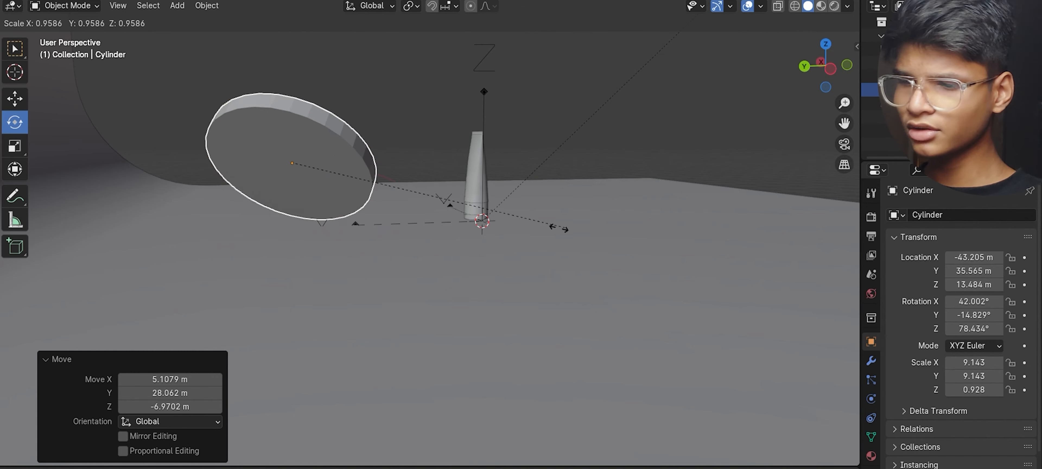
left_click(437, 223)
key("g")
left_click(453, 233)
Duplicate the tilted disc into three more copies and spread them behind and above the tube
left_click_drag(820, 64, 748, 60)
left_click(825, 66)
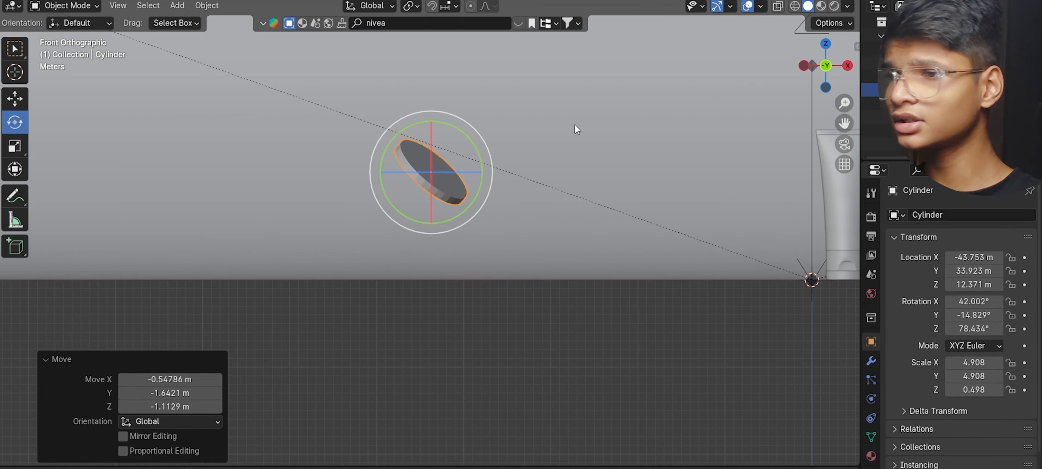
scroll(556, 162, "down", 5)
scroll(556, 163, "up", 5)
right_click(494, 168)
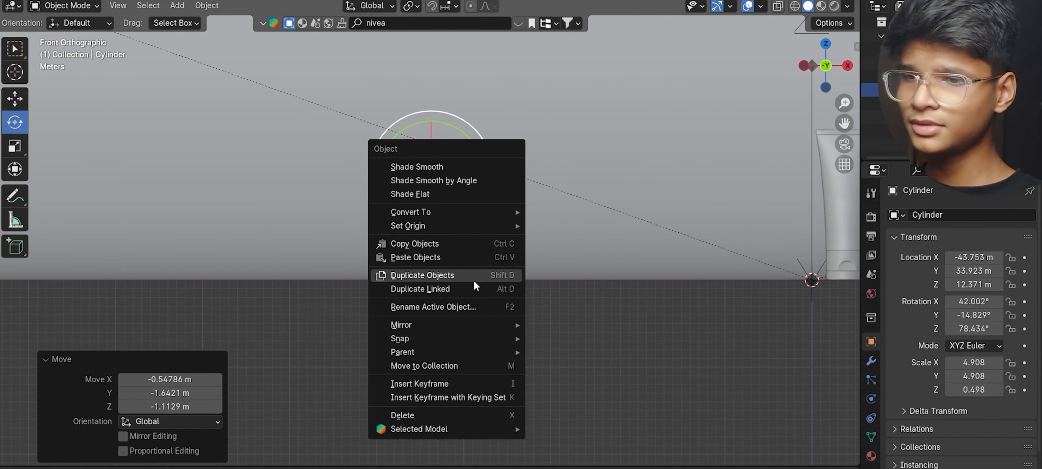
left_click(421, 274)
left_click(598, 266)
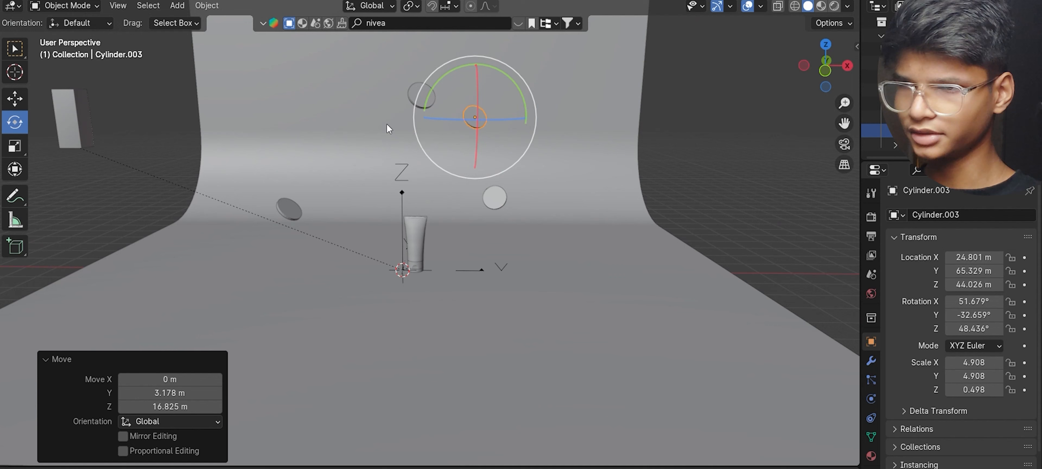
Duplicate another disc to about X -2.5 m, Y 34.2 m, Z 22.8 m, tilt it about 37.8°, -41.9°, 0.9°, and look through the camera
key("shift+d")
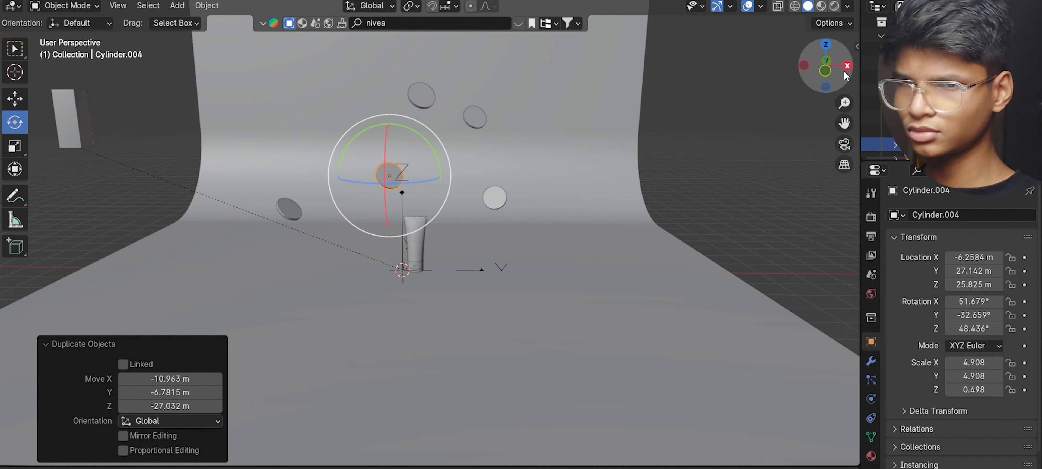
left_click_drag(431, 155, 405, 162)
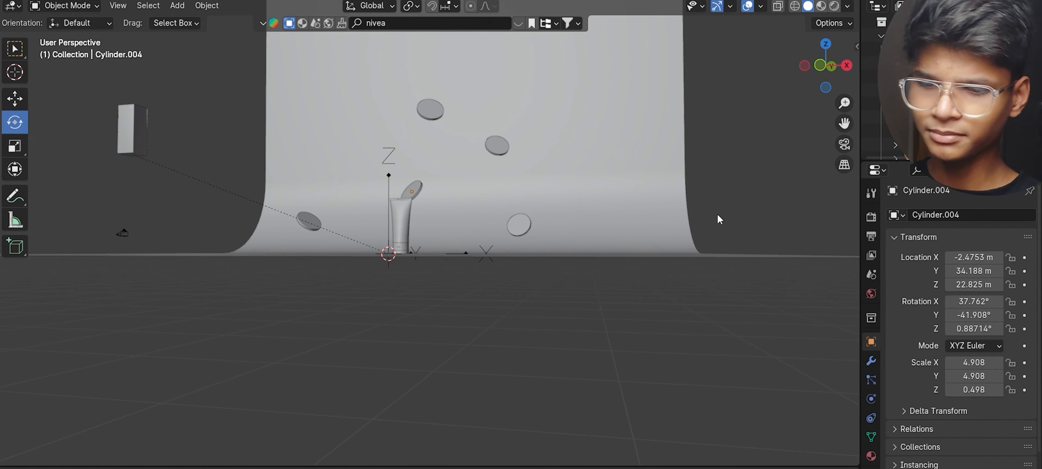
key("KP_0")
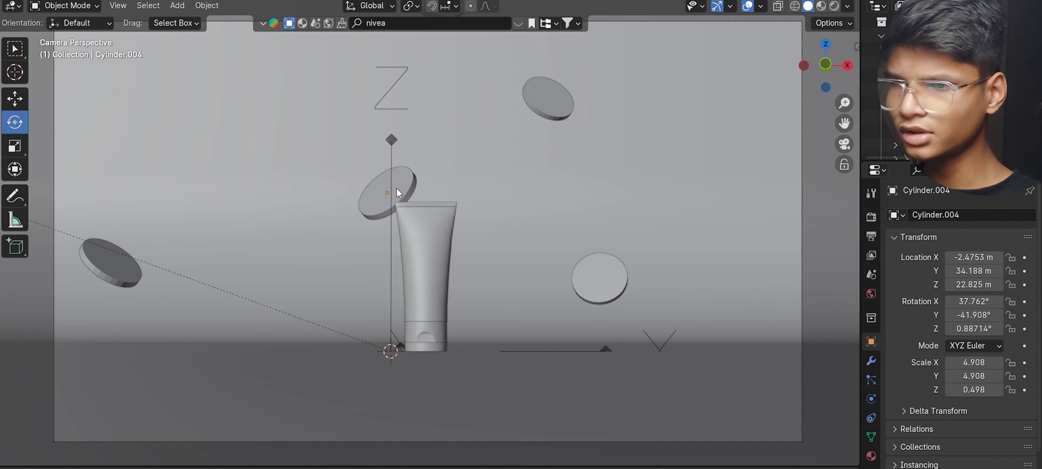
Duplicate the disc twice more toward the camera frame's upper left and right edges, tilting the right copy about 87.1°, -56°, -10.4°
right_click(399, 193)
left_click(398, 193)
left_click(174, 47)
key("r")
key("r")
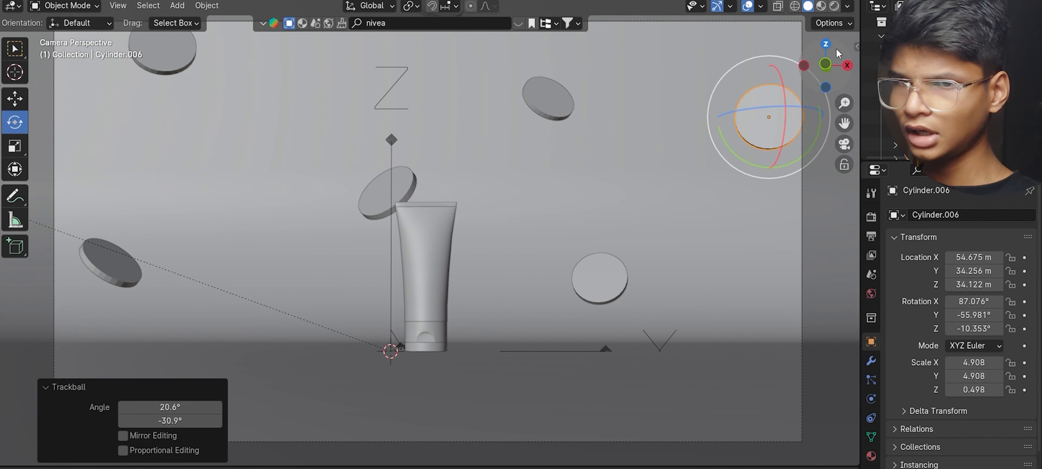
Switch the viewport to rendered shading and check how the tube and backdrop are lit from several views
middle_click_drag(453, 307, 484, 324)
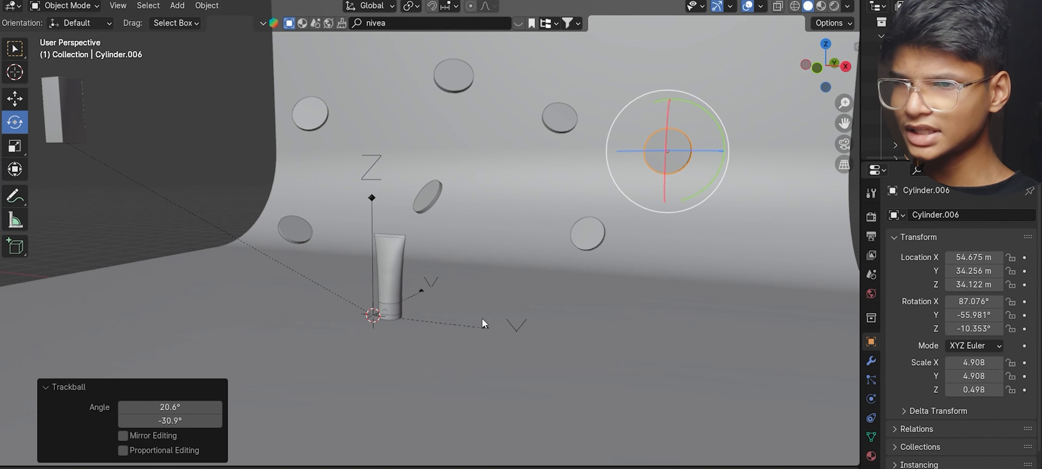
scroll(481, 318, "down", 6)
left_click(449, 272)
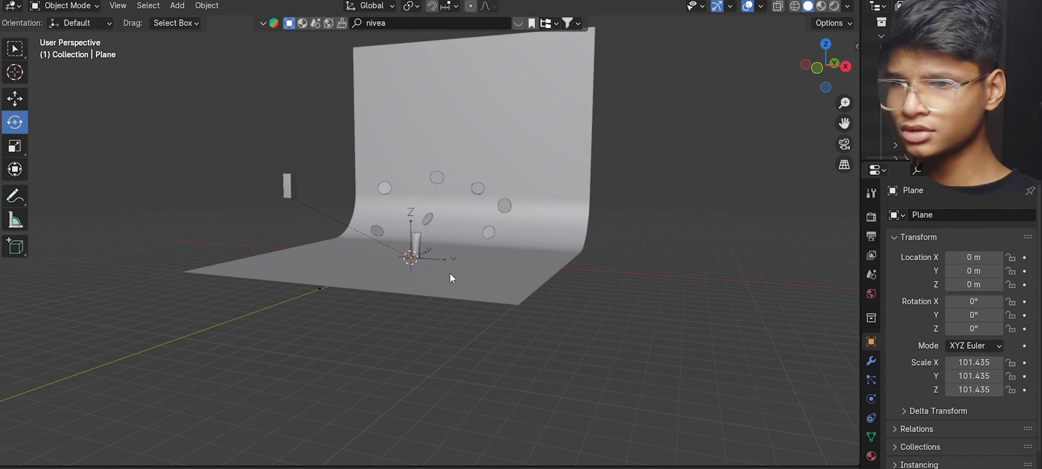
scroll(528, 279, "up", 5)
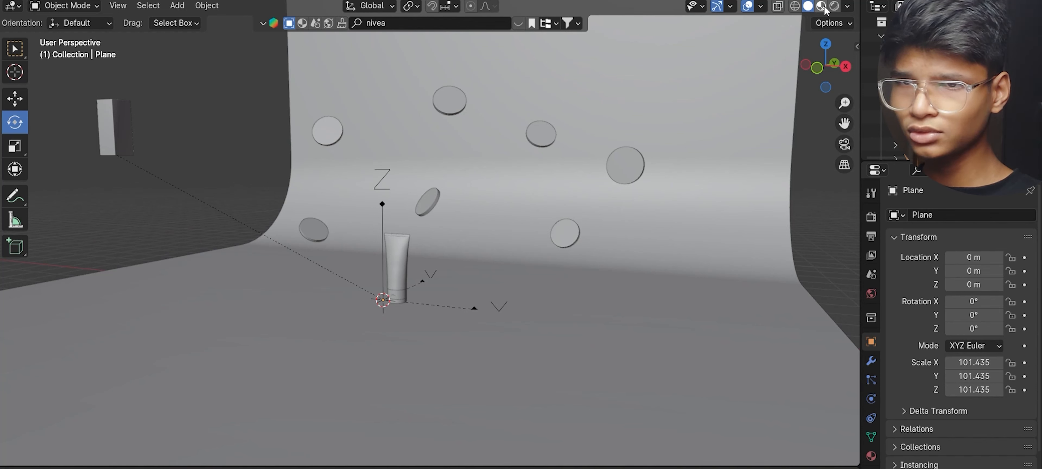
left_click(834, 5)
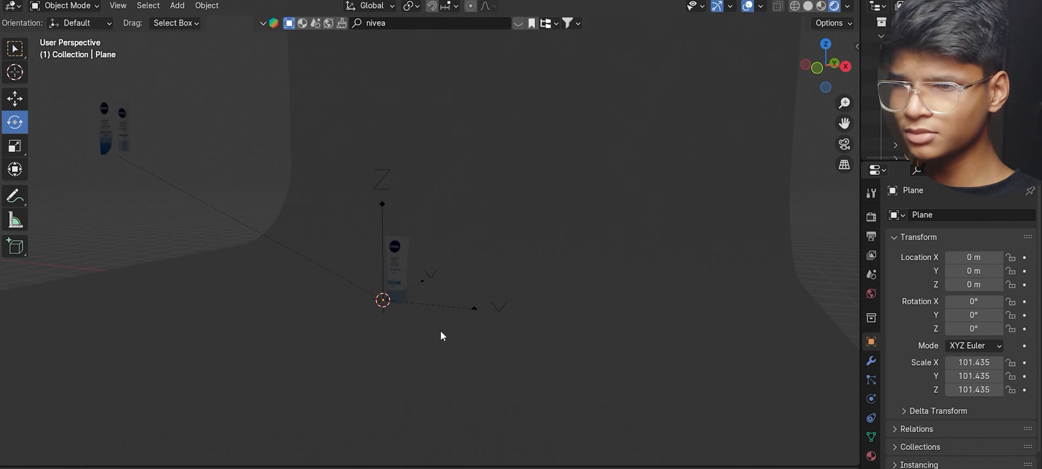
scroll(440, 330, "up", 8)
left_click_drag(829, 60, 860, 53)
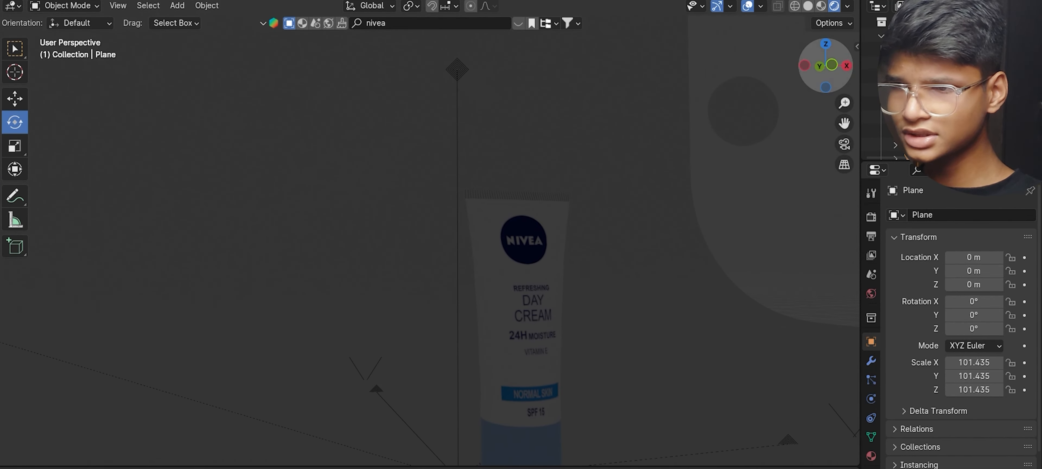
scroll(521, 290, "down", 8)
middle_click_drag(520, 291, 502, 279)
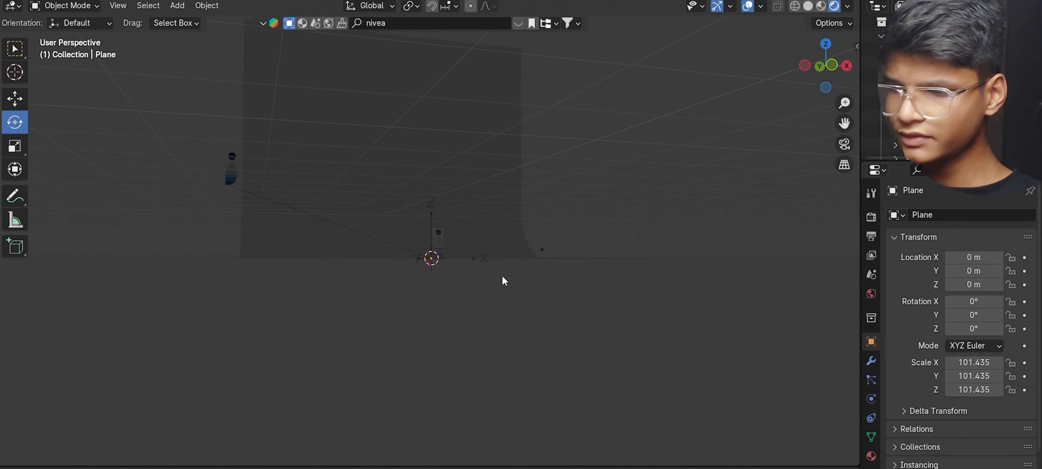
Add an area light, scale it to about 112.32, and raise it above the tube to about Z 73.5 m
key("shift+a")
mouse_move(434, 417)
left_click(560, 462)
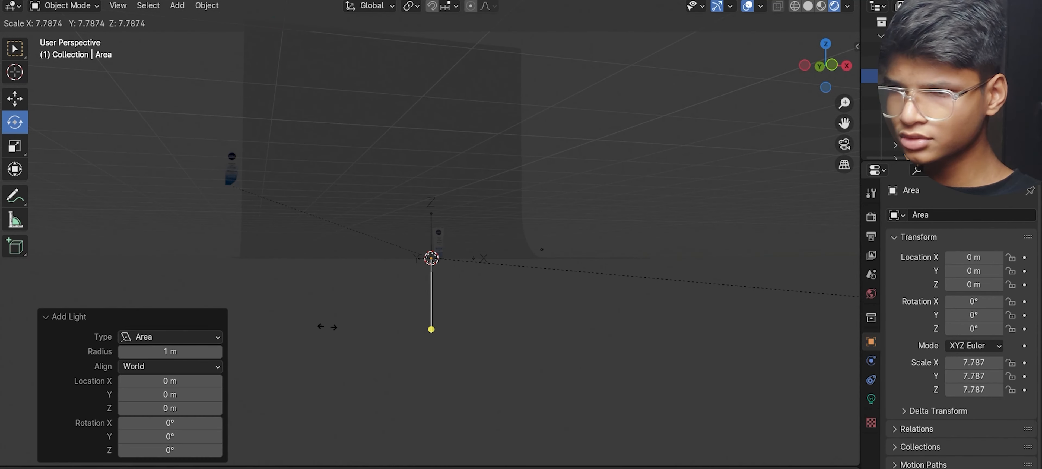
key("s")
left_click(340, 326)
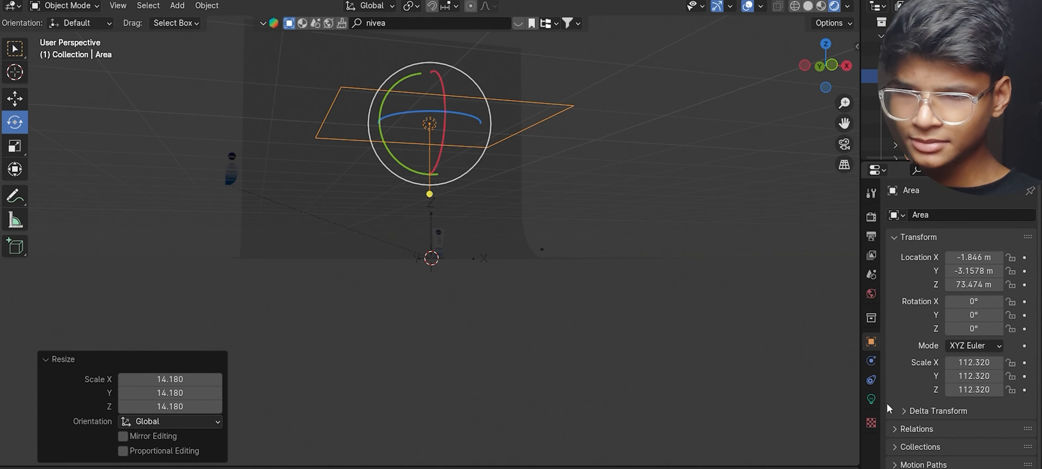
Set the overhead area light's power to 80000 W and check the lighting through the camera
left_click(871, 398)
left_click(1004, 310)
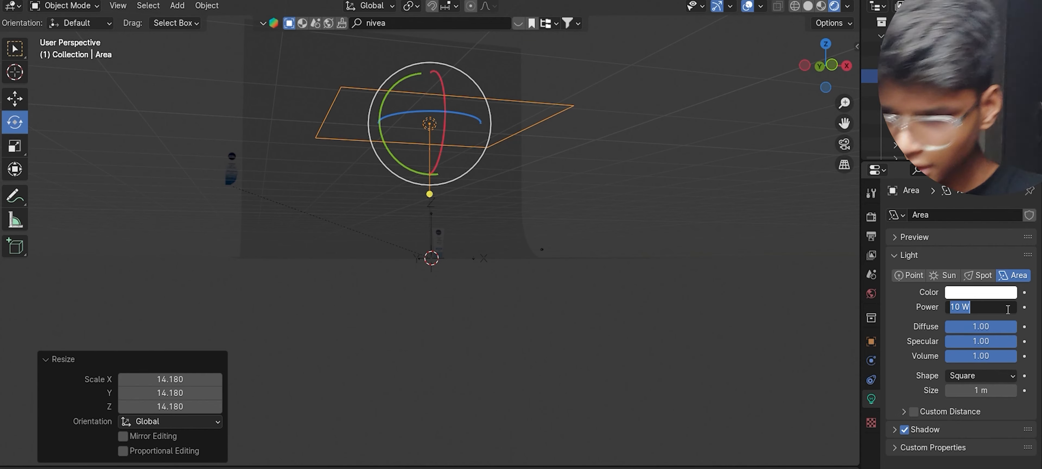
key("KP_1")
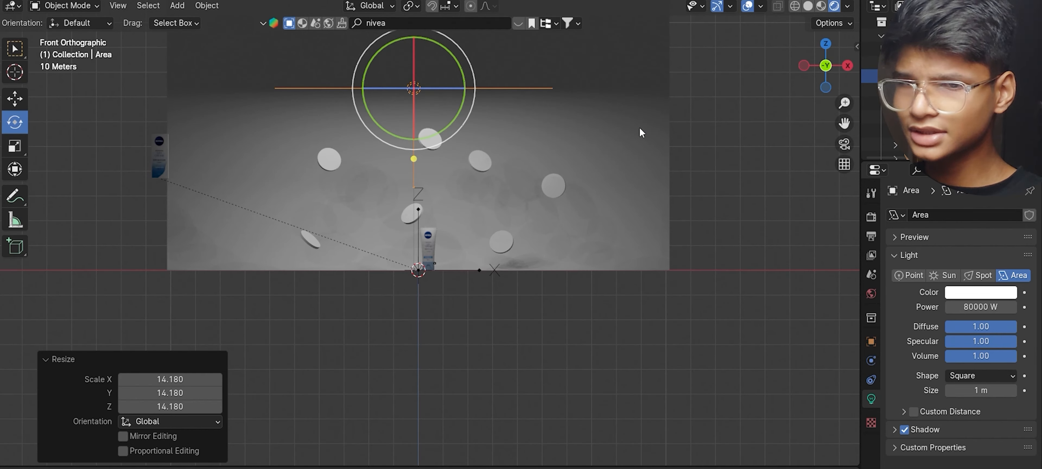
key("KP_0")
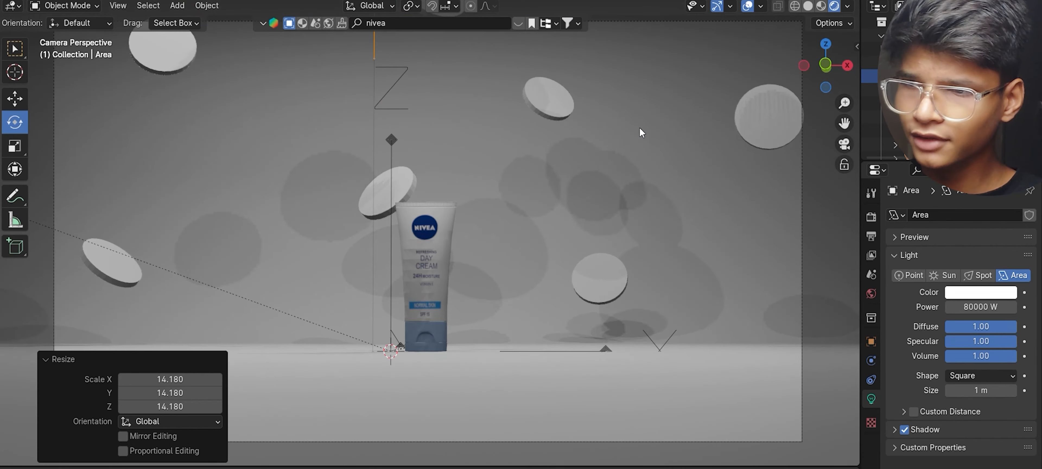
Duplicate the overhead area light and stand the copy upright at the backdrop's right side, facing the tube
left_click_drag(828, 63, 684, 141)
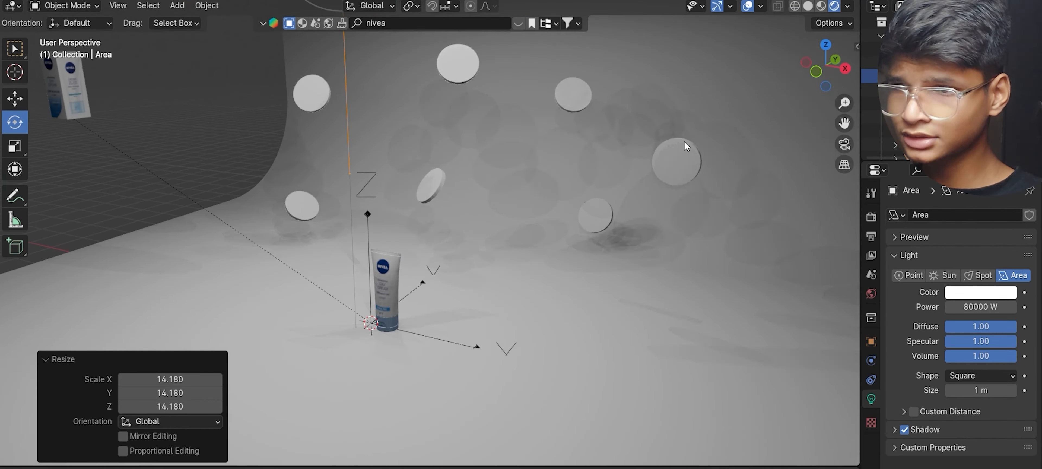
scroll(684, 142, "down", 6)
left_click(391, 148)
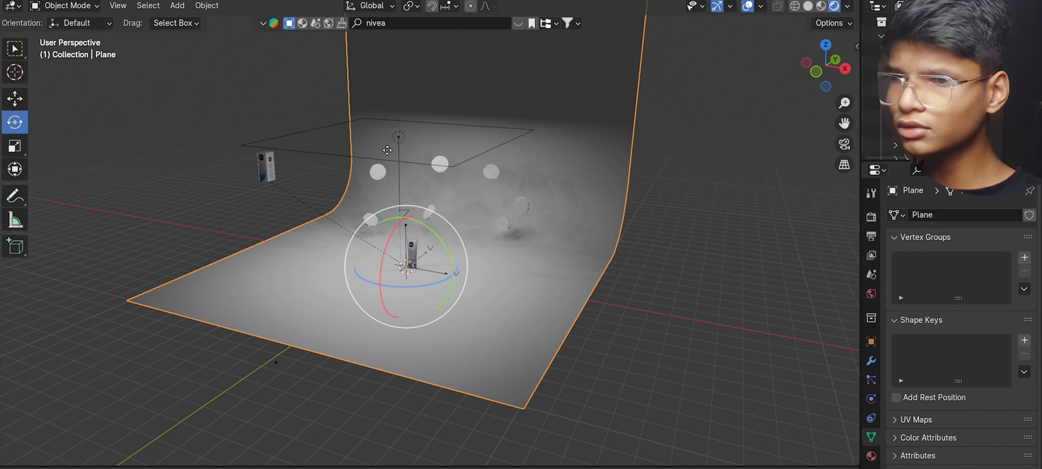
left_click(401, 137)
right_click(394, 133)
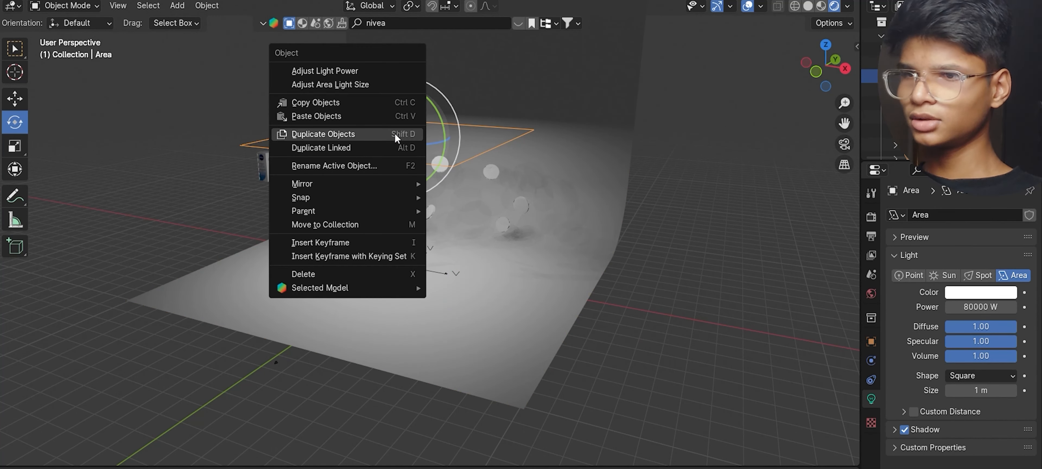
left_click(395, 133)
left_click(617, 261)
left_click_drag(600, 314, 365, 221)
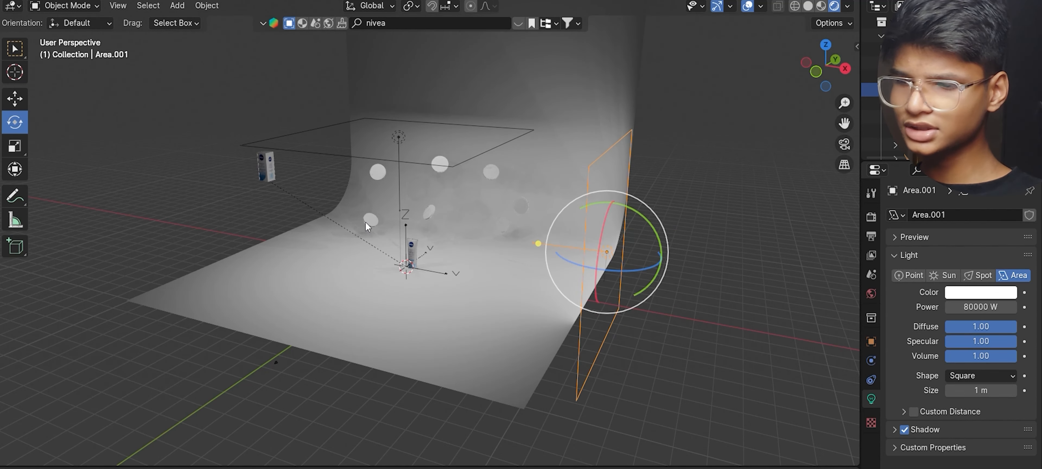
key("g")
left_click(661, 252)
Duplicate the upright side light to the opposite side of the backdrop and aim it at the tube
right_click(661, 251)
left_click(661, 252)
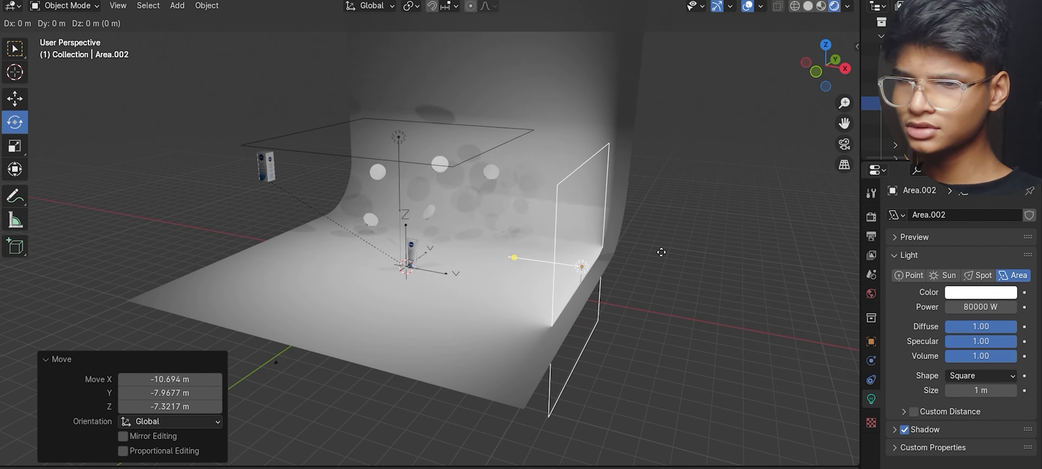
left_click(334, 170)
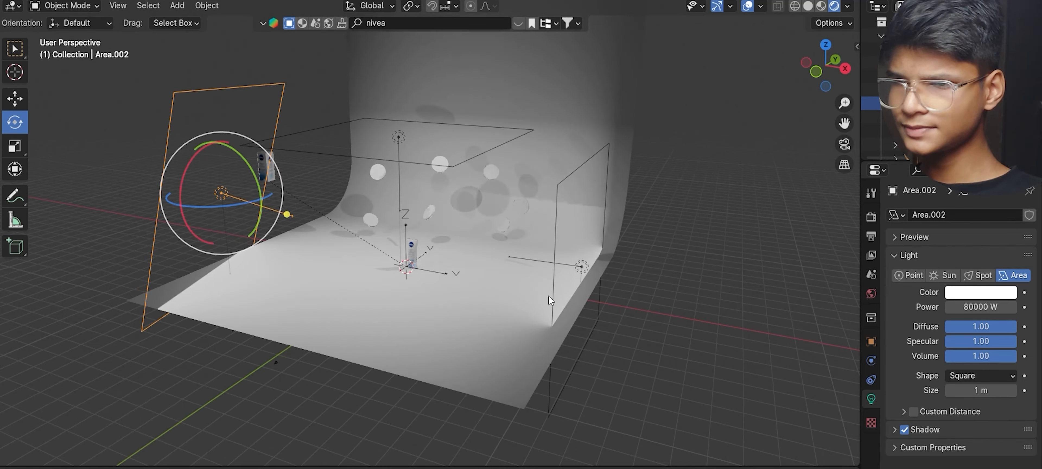
Move the upper-left disc lower so that it sits fully inside the camera frame
key("KP_0")
left_click(174, 60)
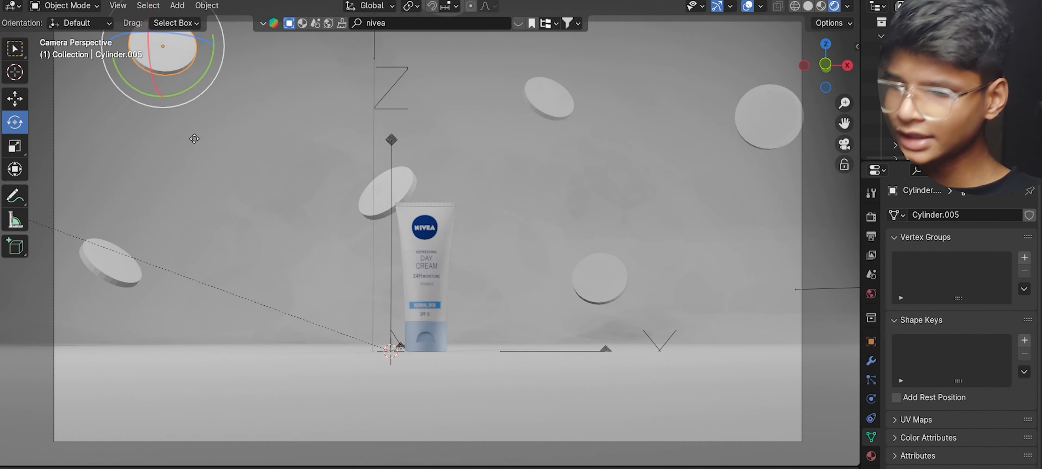
key("g")
left_click(233, 196)
key("KP_0")
Give the backdrop plane a new material with a blue base colour and check it through the camera
left_click_drag(823, 65, 538, 335)
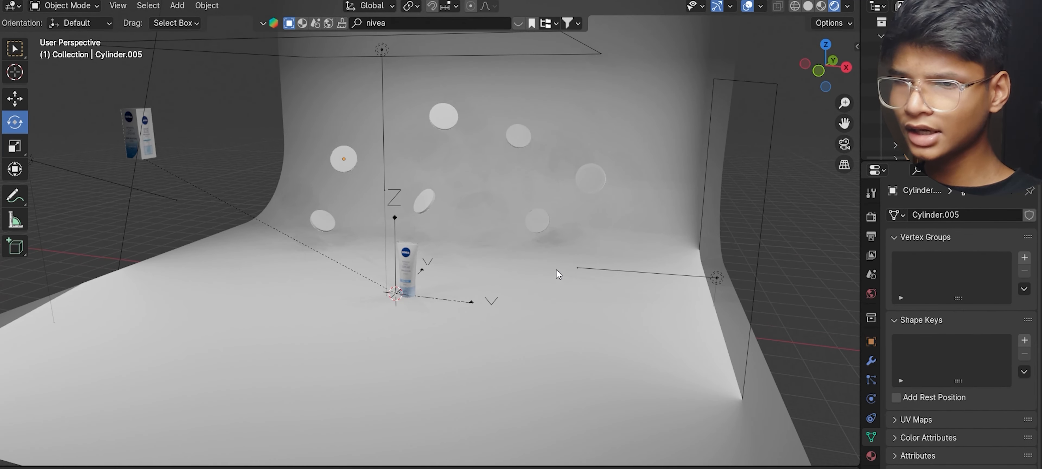
scroll(546, 325, "down", 5)
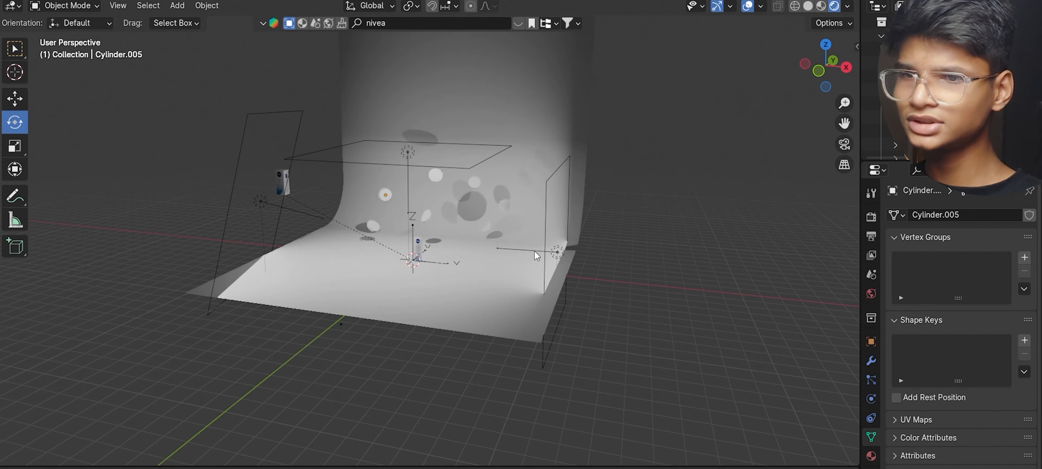
left_click(574, 186)
left_click(871, 361)
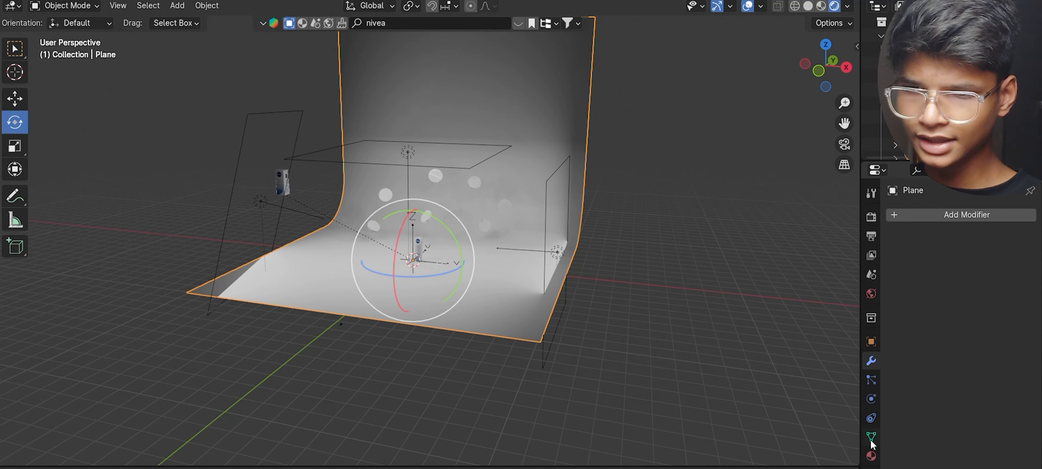
left_click(871, 456)
left_click(954, 270)
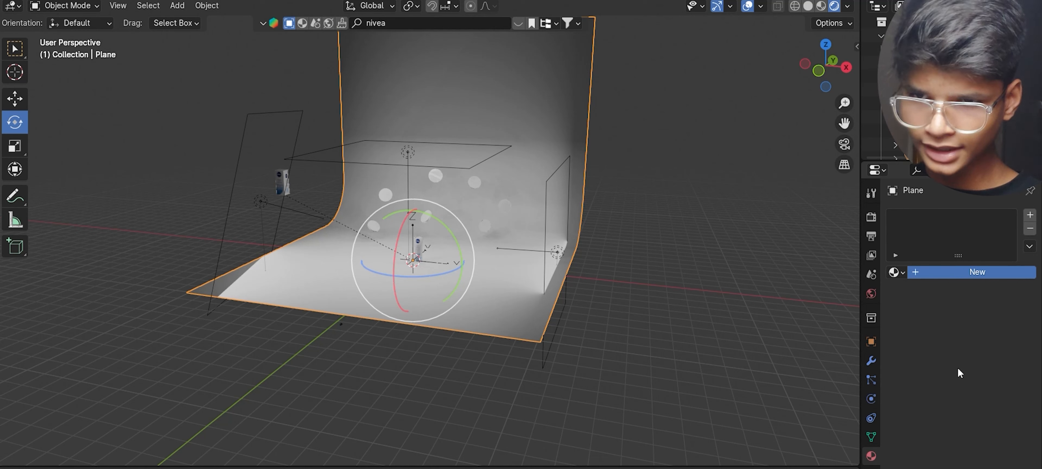
left_click(979, 381)
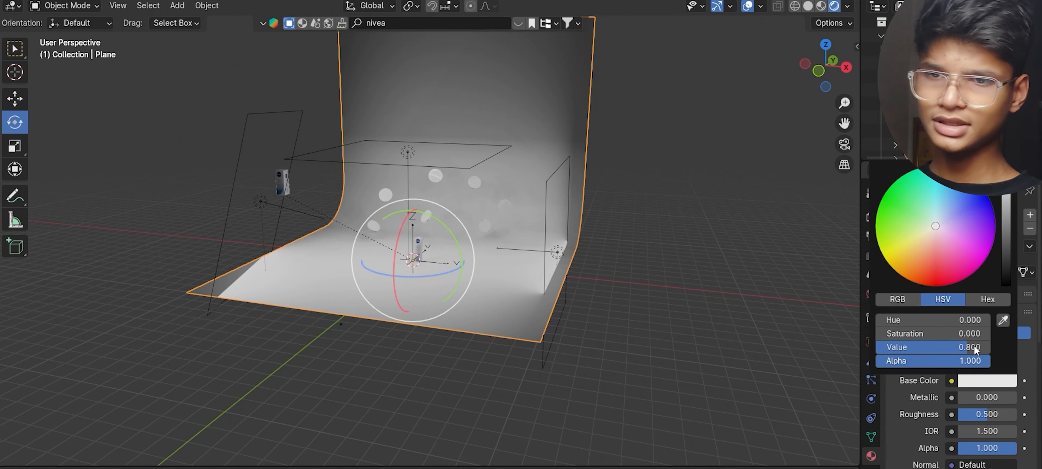
left_click_drag(942, 244, 957, 203)
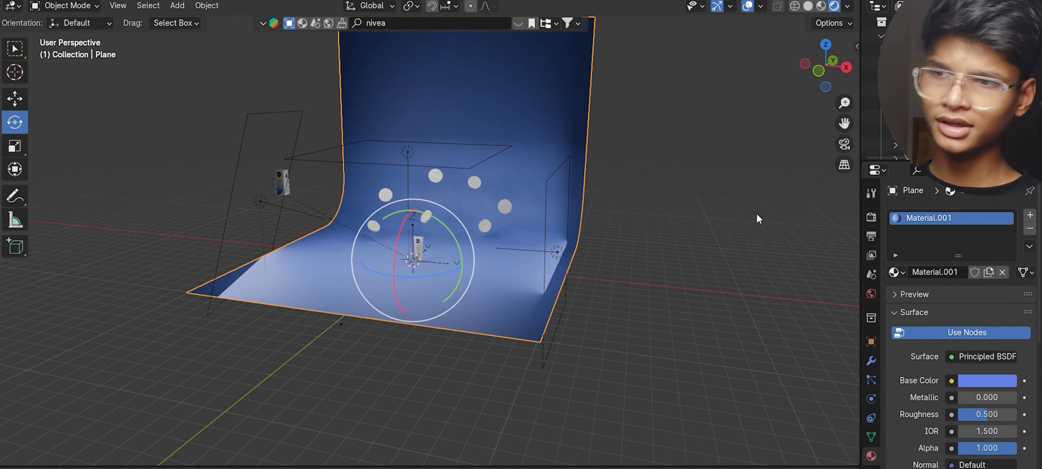
key("KP_0")
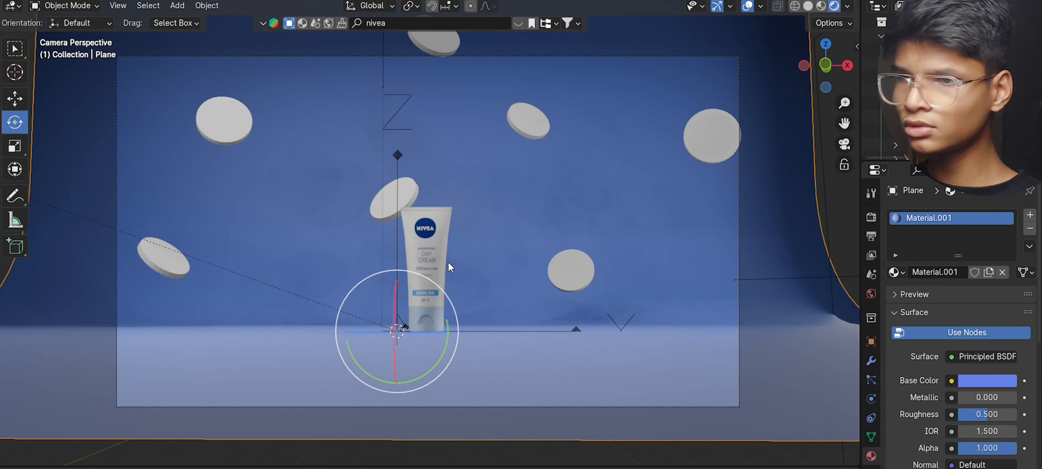
Scale up the floating discs around the tube together and give the active disc a new blue material
scroll(563, 233, "down", 2)
scroll(577, 265, "up", 2)
left_click(575, 267)
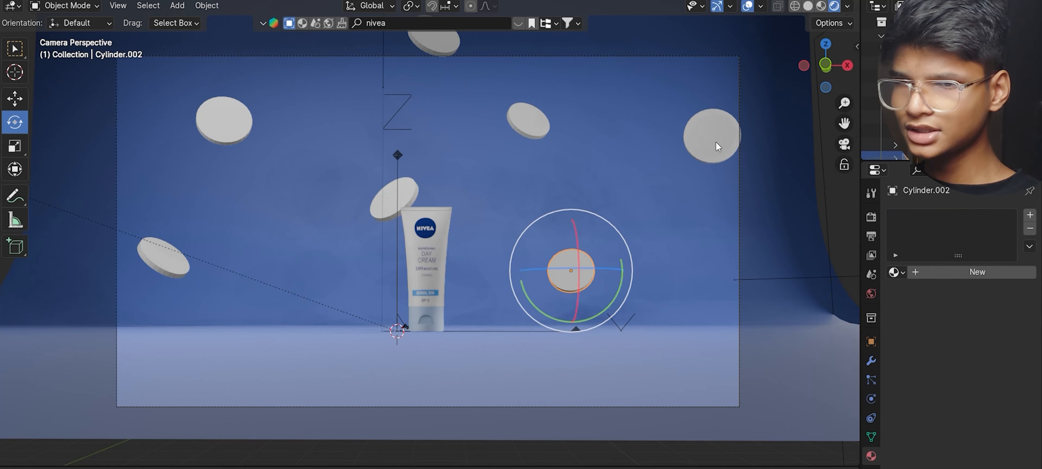
left_click(527, 121, "shift")
left_click(440, 50, "shift")
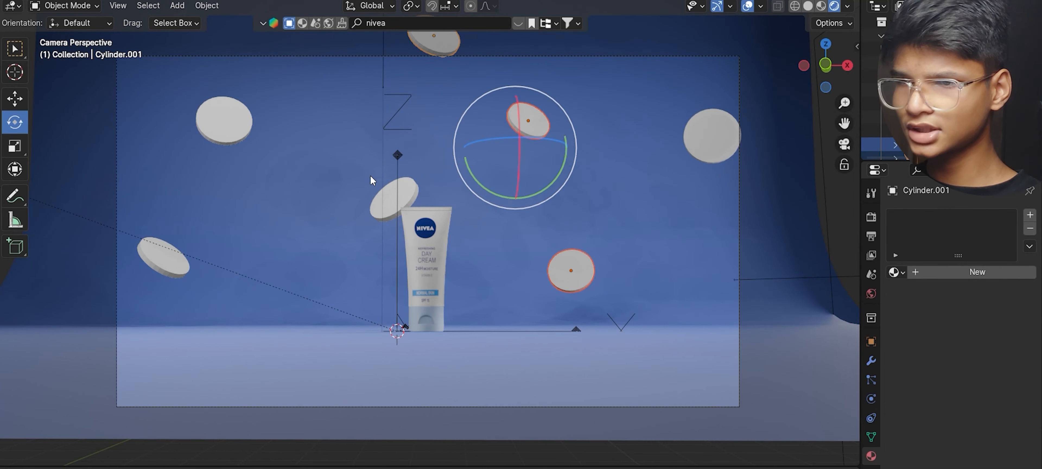
left_click(381, 203, "shift")
left_click(227, 125, "shift")
left_click(164, 258, "shift")
key("s")
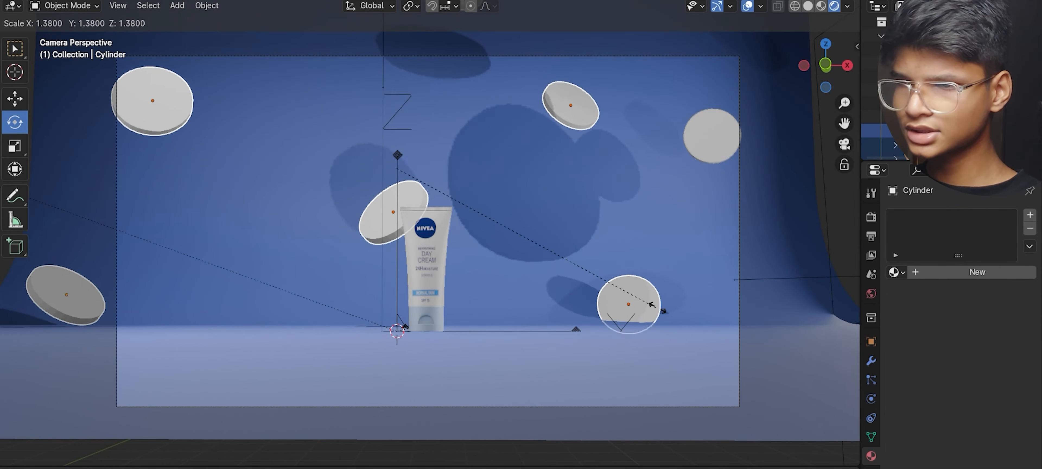
left_click(703, 312)
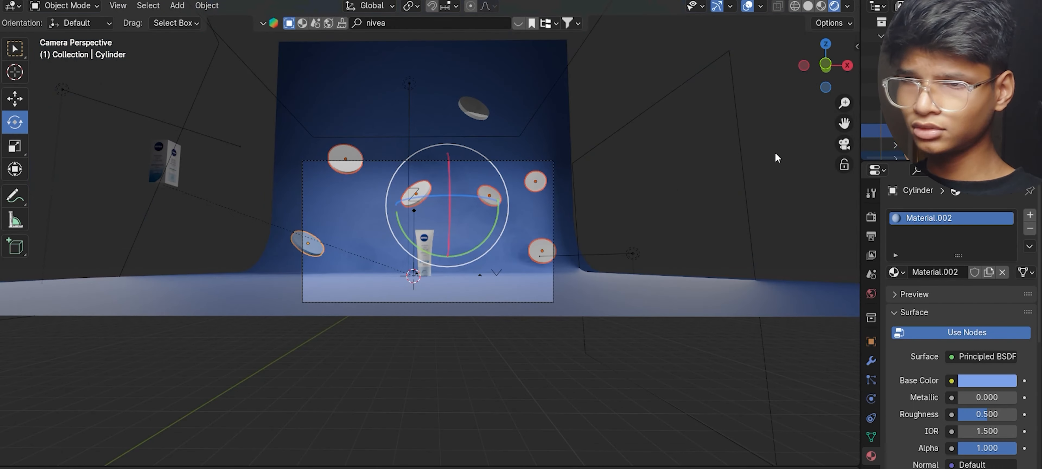
Join the selected floating discs into a single object with the active disc's blue material
left_click(769, 169)
key("ctrl+z")
scroll(437, 266, "up", 4)
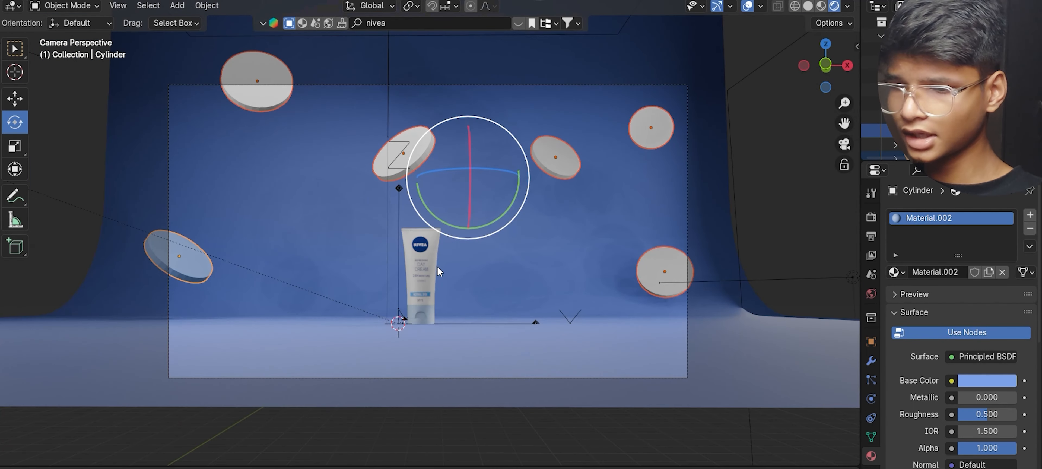
key("ctrl+j")
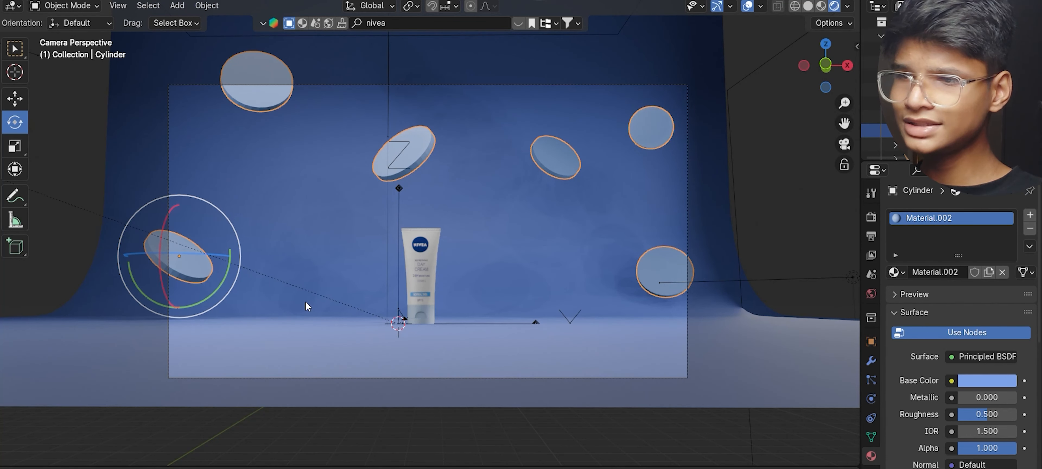
Change the joined discs' material base colour to a lighter, paler blue
scroll(637, 189, "down", 3)
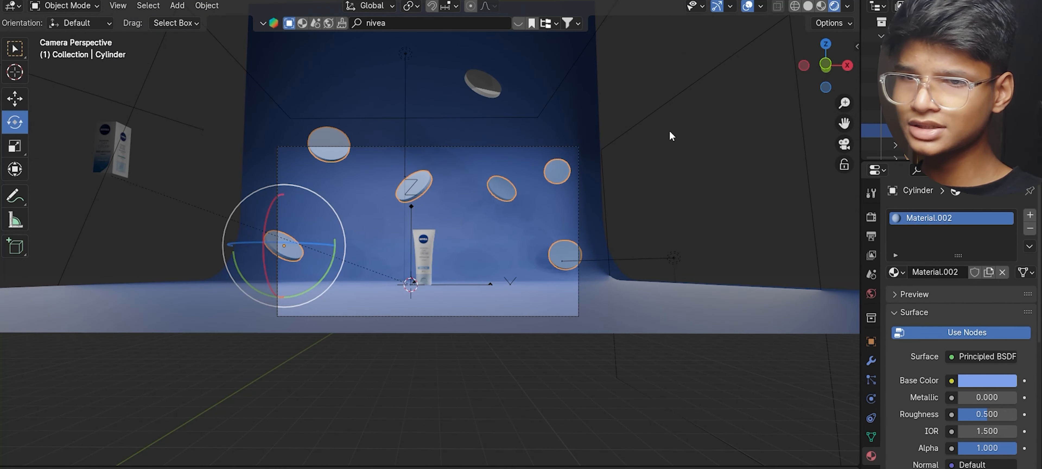
key("alt+a")
left_click(572, 261)
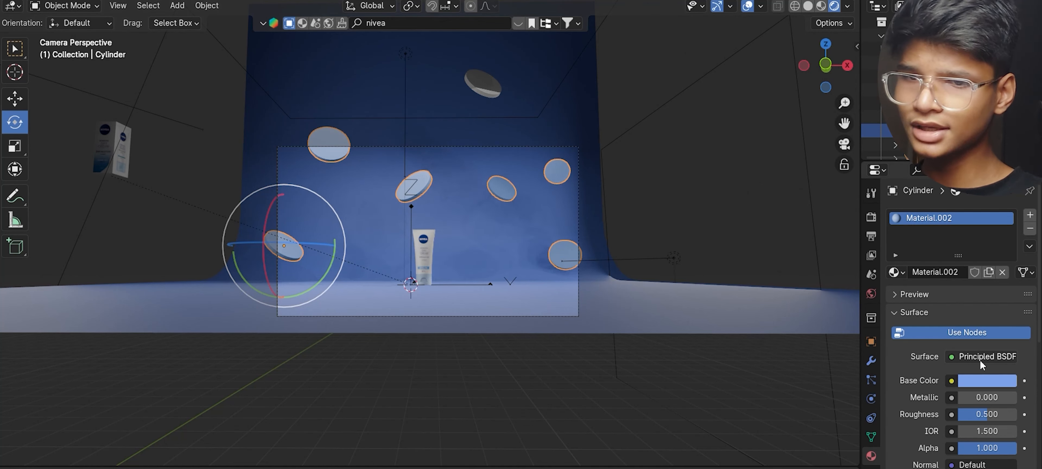
left_click(982, 380)
left_click_drag(971, 259, 939, 211)
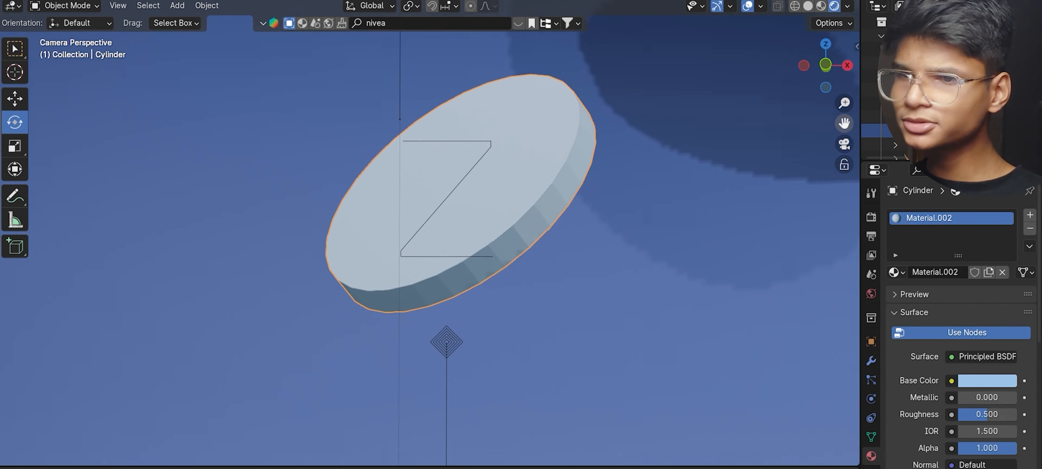
Examine the facets along the discs' rims up close and in the whole scene
scroll(473, 179, "up", 5)
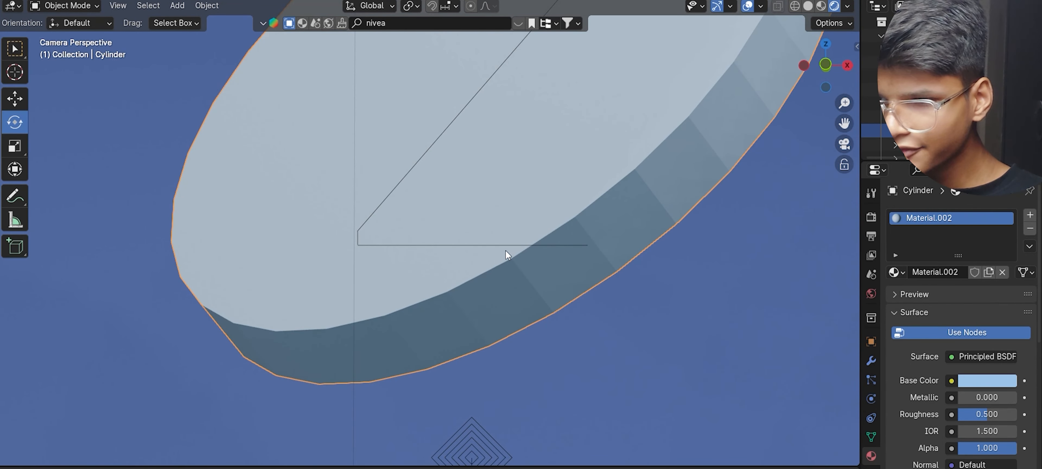
scroll(527, 278, "down", 20)
scroll(528, 277, "up", 5)
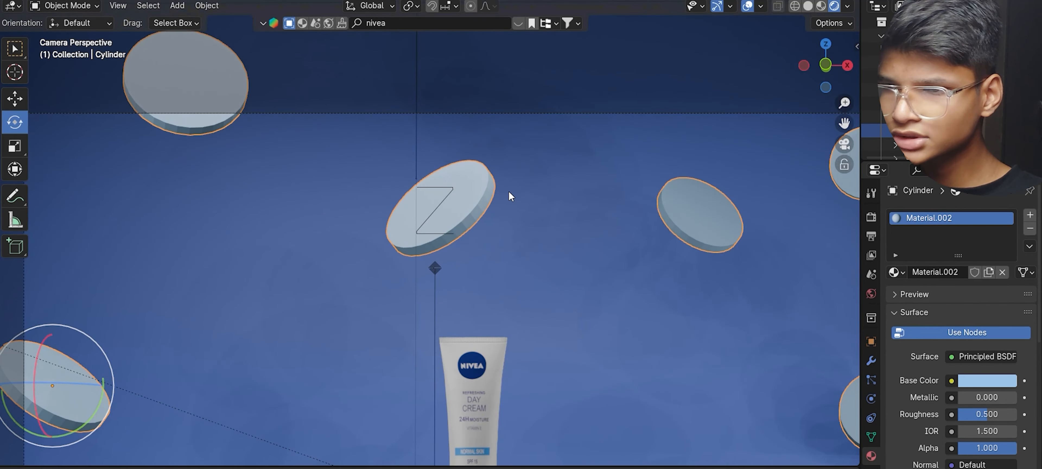
scroll(493, 194, "down", 3)
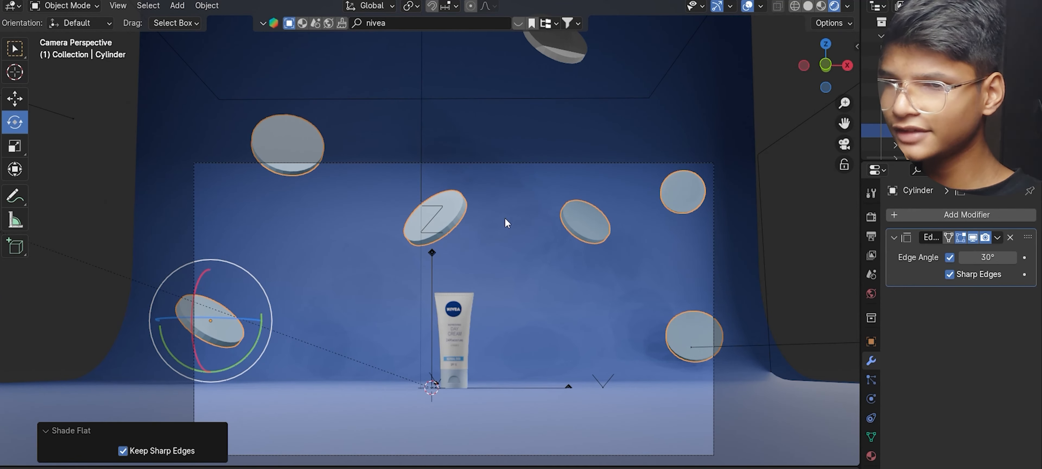
scroll(450, 219, "up", 10)
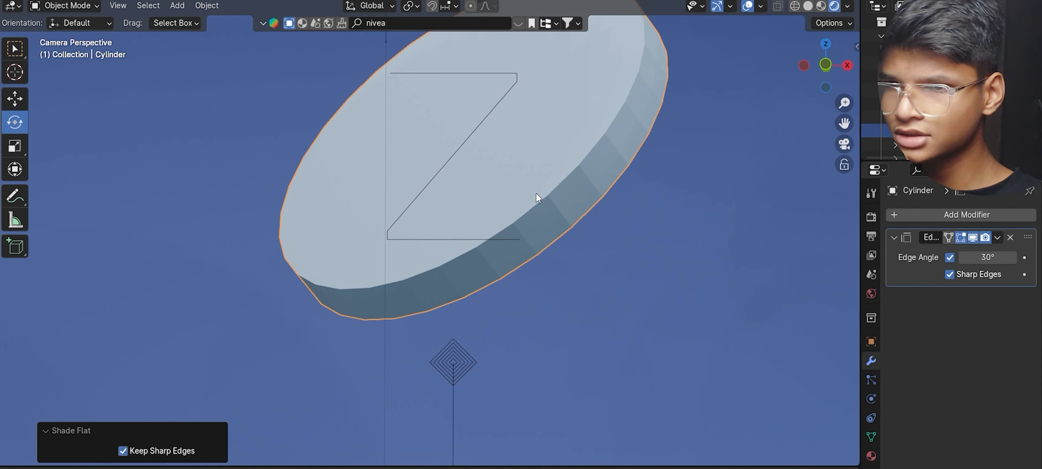
scroll(537, 197, "up", 4)
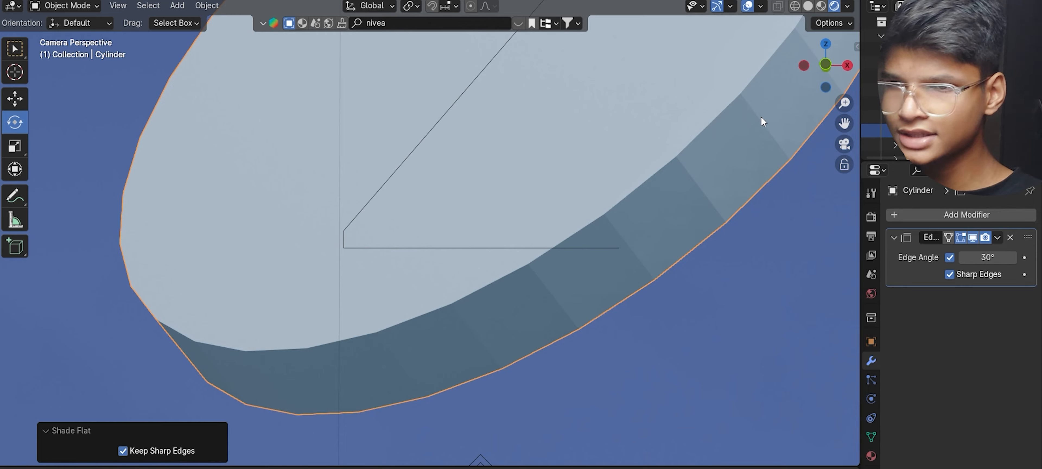
scroll(720, 204, "down", 4)
scroll(529, 183, "down", 8)
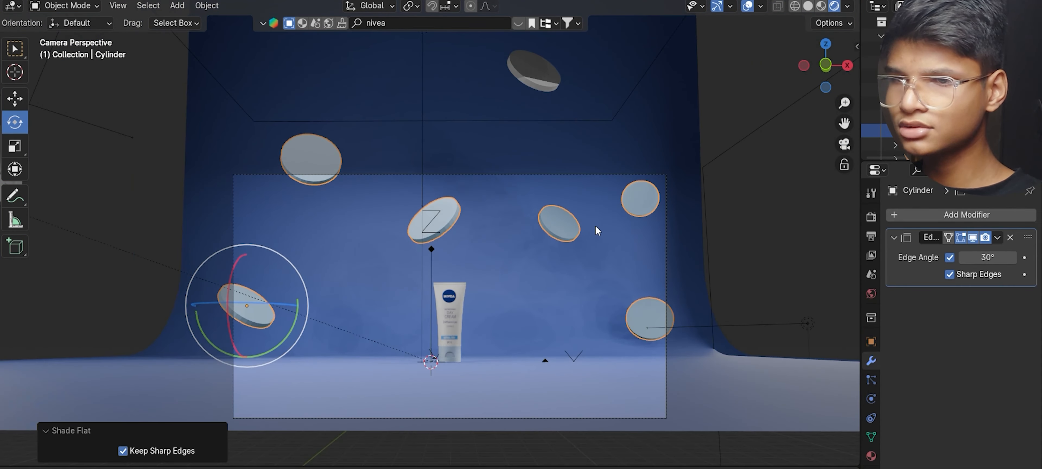
scroll(445, 233, "up", 10)
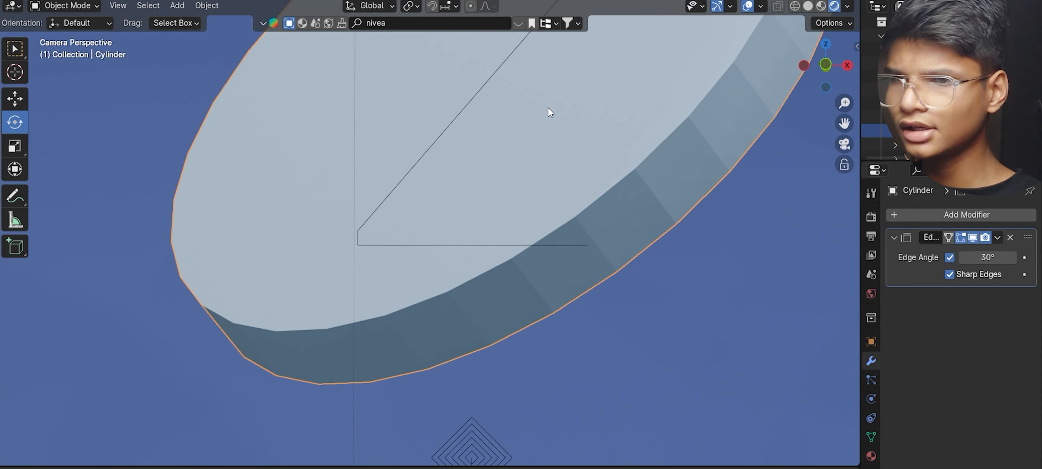
Shade the joined discs smooth by angle at 30° and check their rims in the camera view
right_click(548, 108)
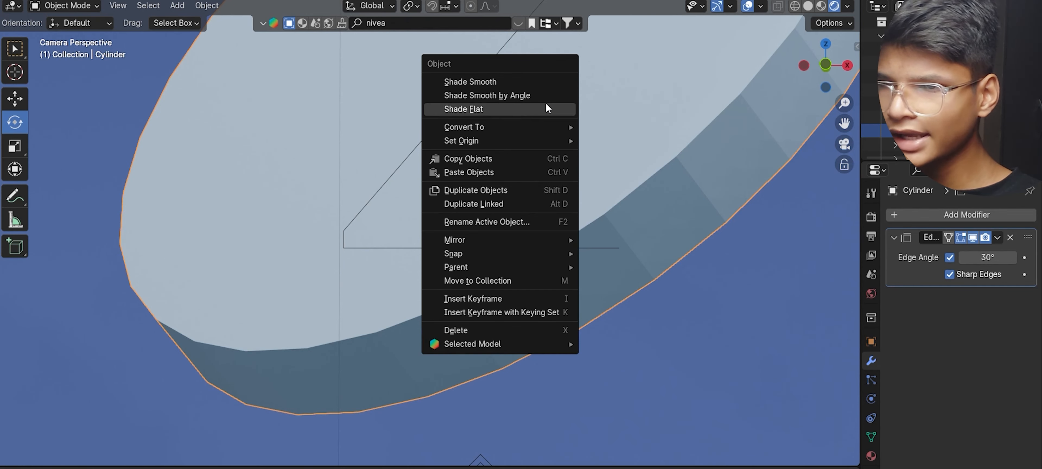
left_click(527, 99)
scroll(458, 211, "down", 10)
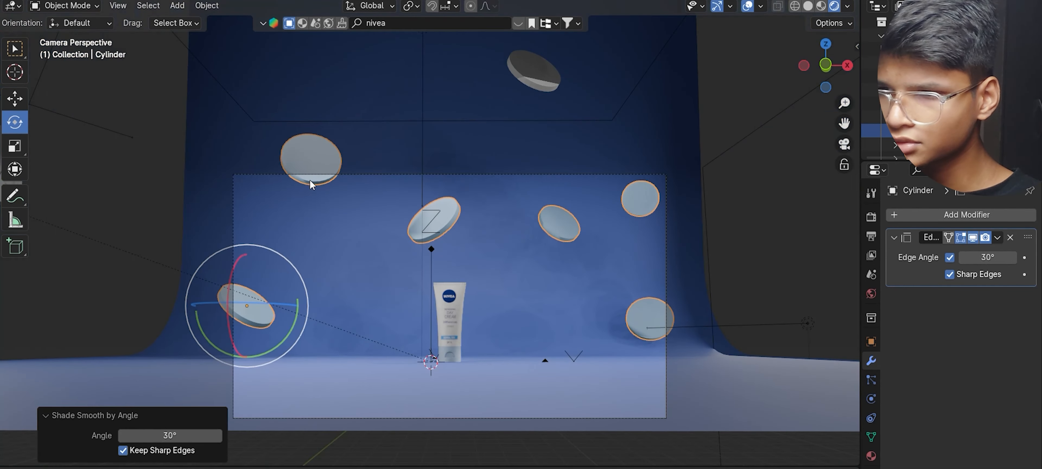
scroll(482, 171, "up", 6)
scroll(446, 286, "down", 3)
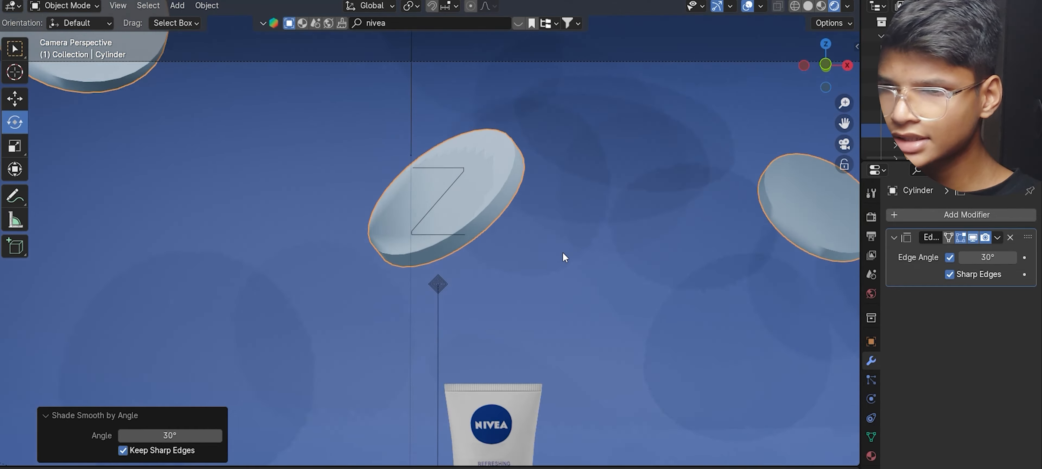
scroll(563, 253, "down", 6)
scroll(694, 194, "up", 3)
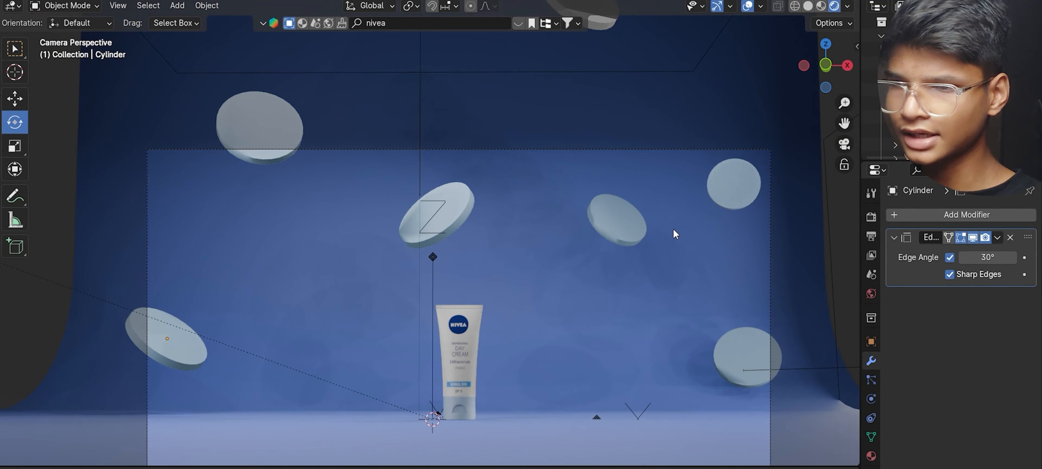
scroll(674, 233, "up", 3)
scroll(704, 173, "down", 3)
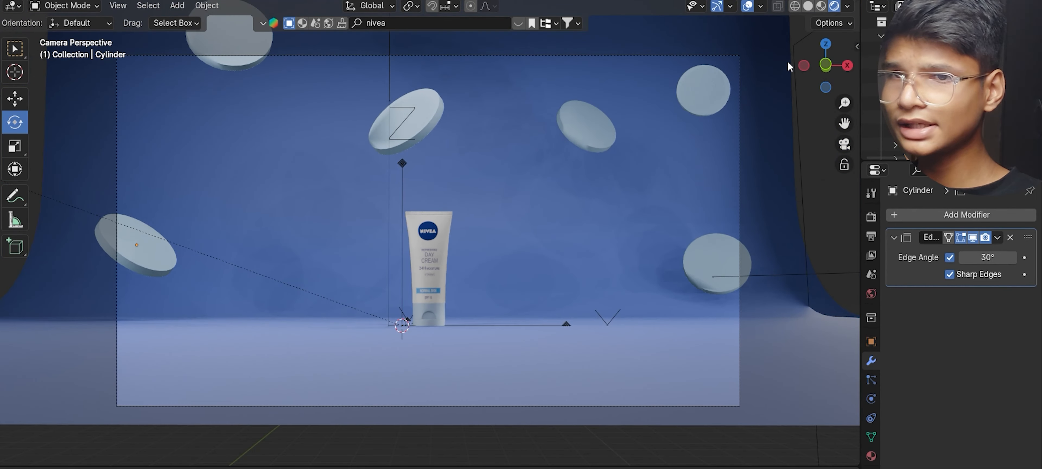
Duplicate the area light at the backdrop's right side, raise the copy above it and aim it down at the tube
left_click_drag(825, 67, 813, 84)
scroll(683, 174, "down", 5)
scroll(679, 178, "up", 2)
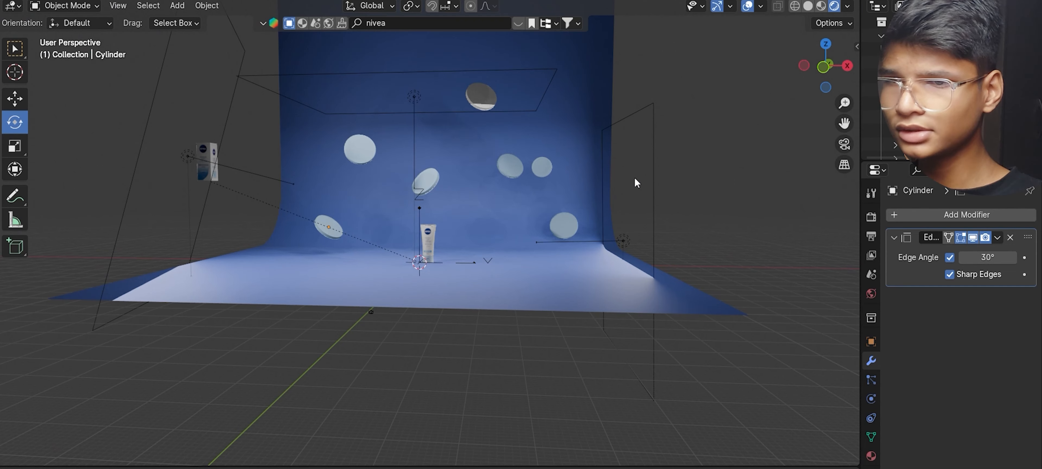
scroll(612, 216, "up", 1)
left_click(622, 243)
right_click(619, 267)
left_click(611, 290)
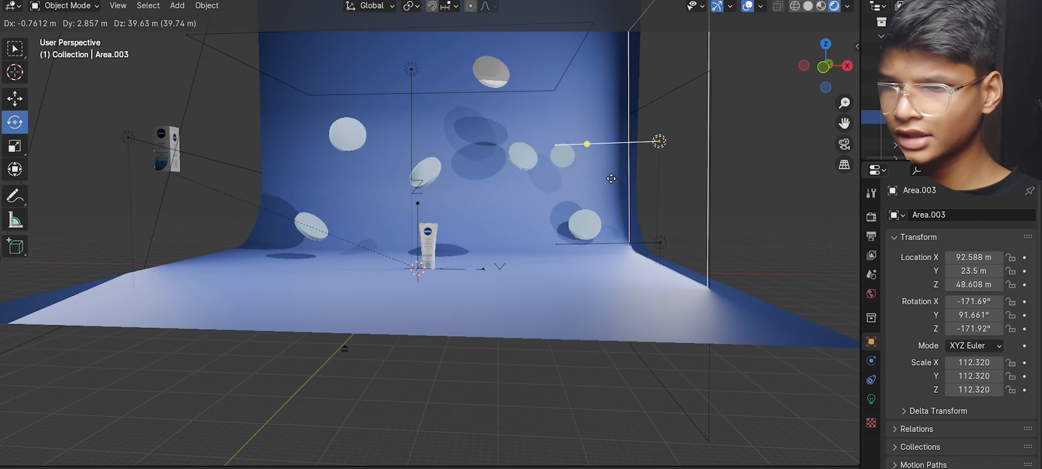
left_click(608, 128)
left_click_drag(583, 93, 404, 211)
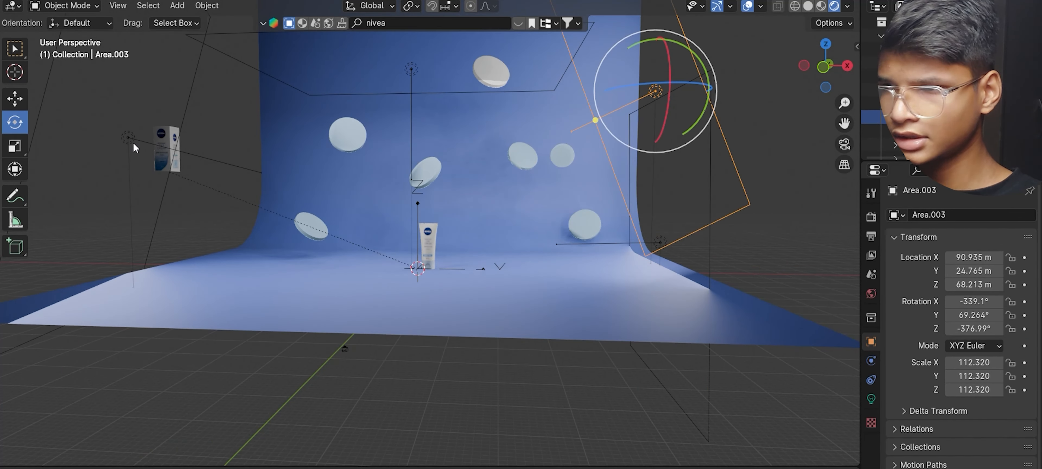
Duplicate the area light at the backdrop's left side, place the copy higher and further inward, and aim it at the tube
right_click(135, 148)
left_click(130, 143)
left_click(295, 83)
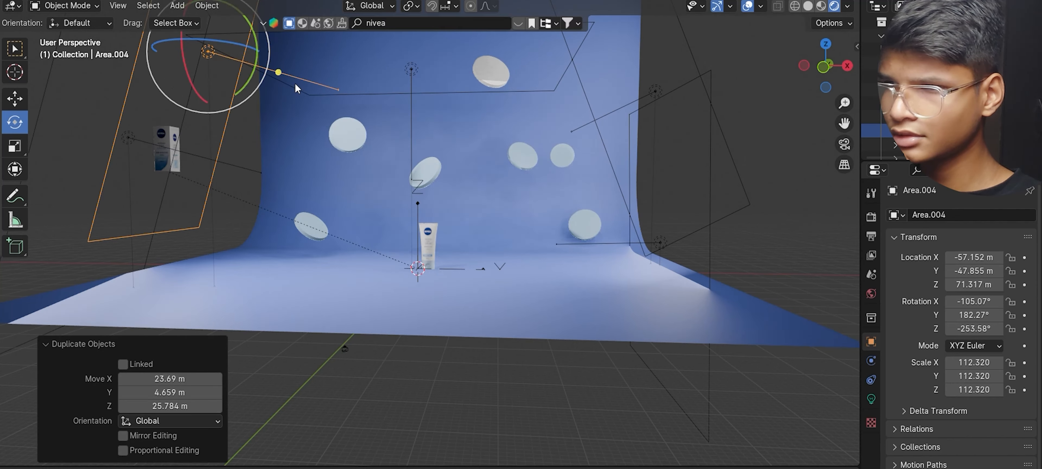
left_click_drag(278, 72, 425, 238)
Move the original left side area light inward and slightly lower, and check the lighting through the camera
left_click(137, 153)
left_click_drag(826, 78, 869, 90)
left_click(179, 165)
key("g")
left_click(261, 197)
key("KP_0")
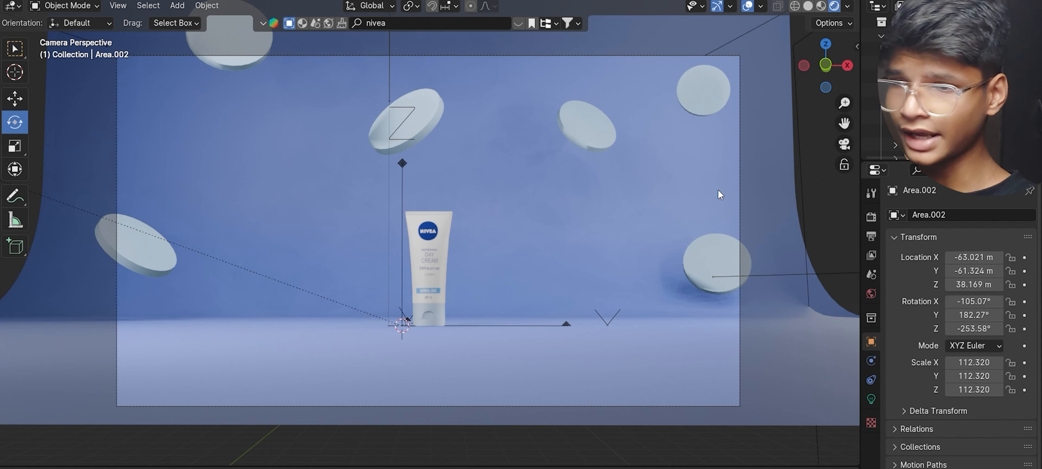
scroll(584, 250, "down", 5)
scroll(584, 250, "up", 4)
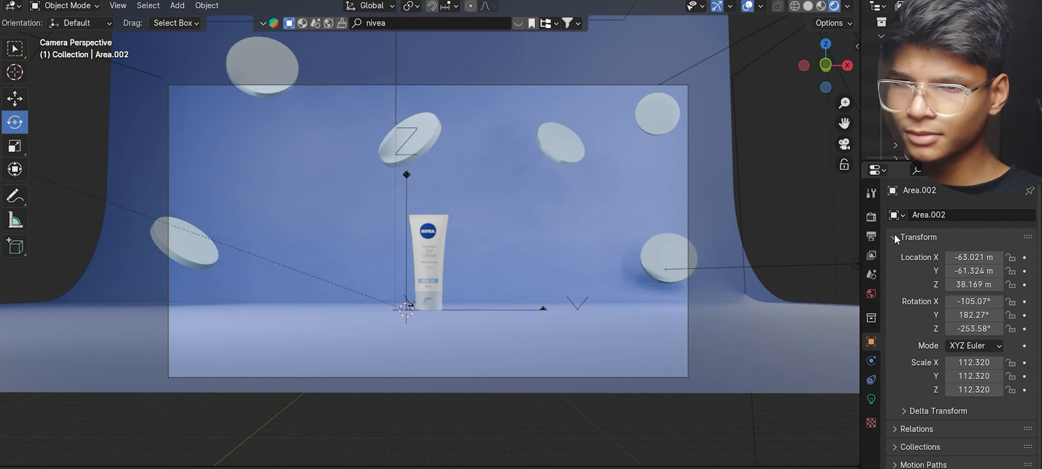
Switch the scene's render engine to Cycles
left_click(871, 216)
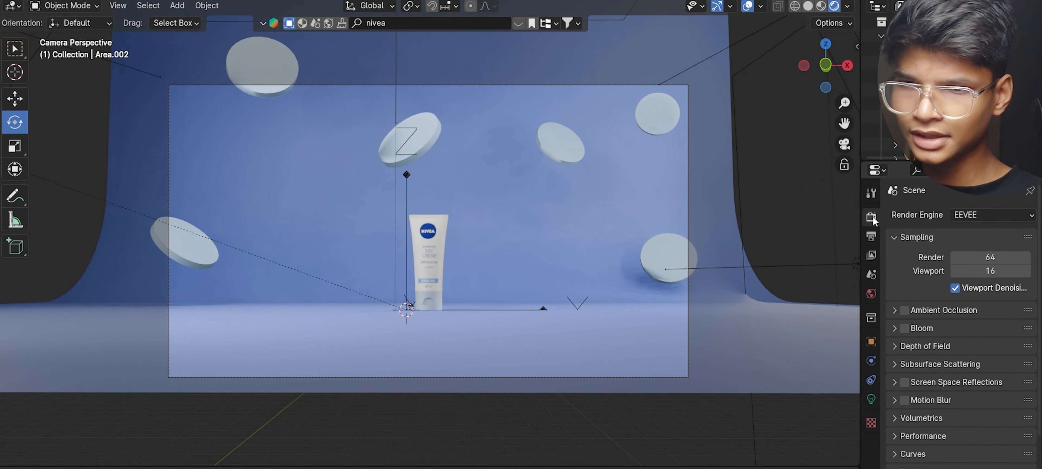
left_click(986, 218)
left_click(977, 217)
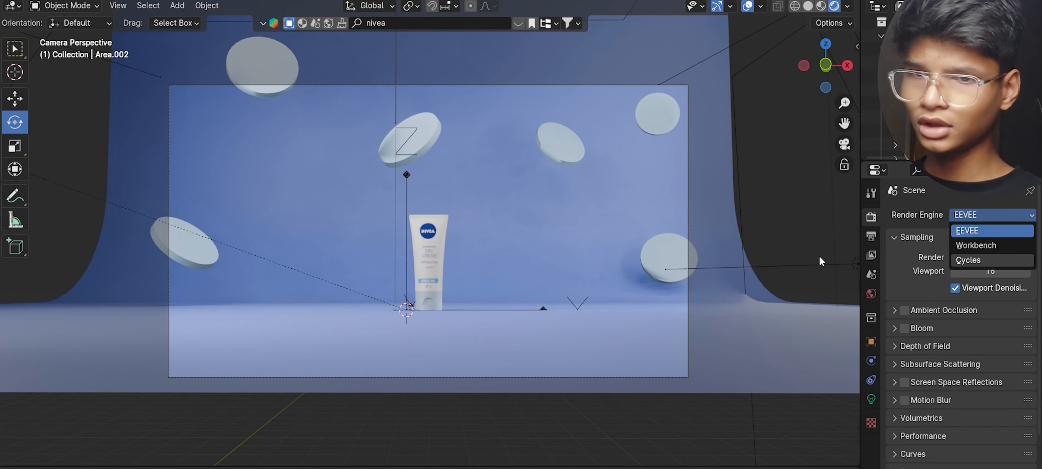
key("Return")
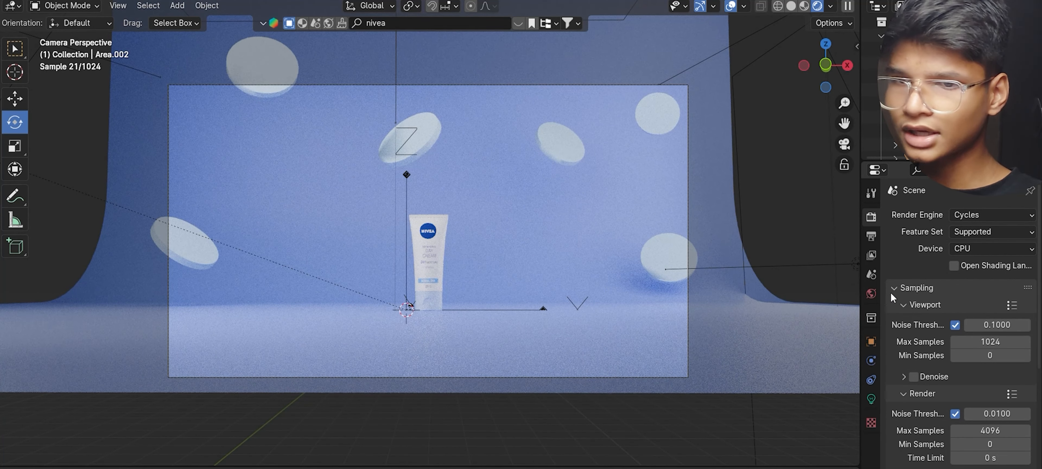
Set the render output path to the Pictures folder with the file name nivea
left_click(871, 236)
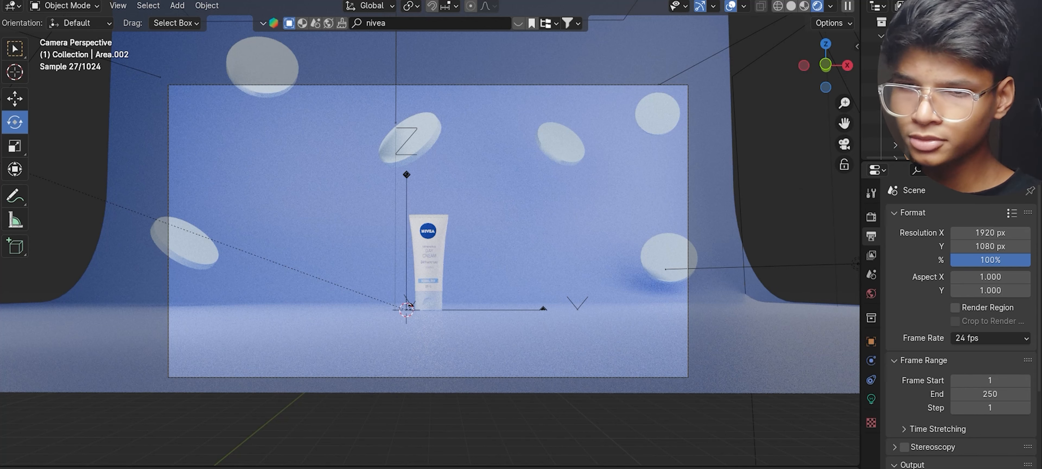
scroll(1023, 437, "down", 3)
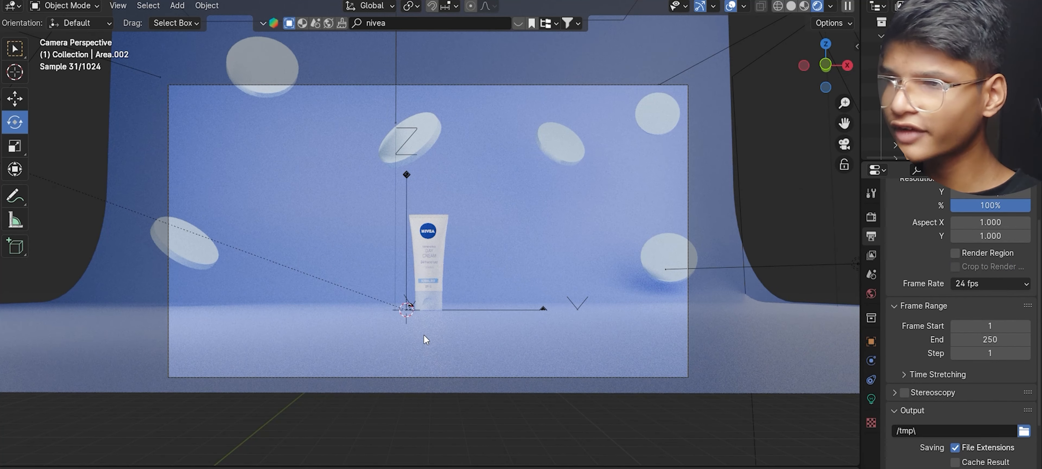
left_click(1024, 431)
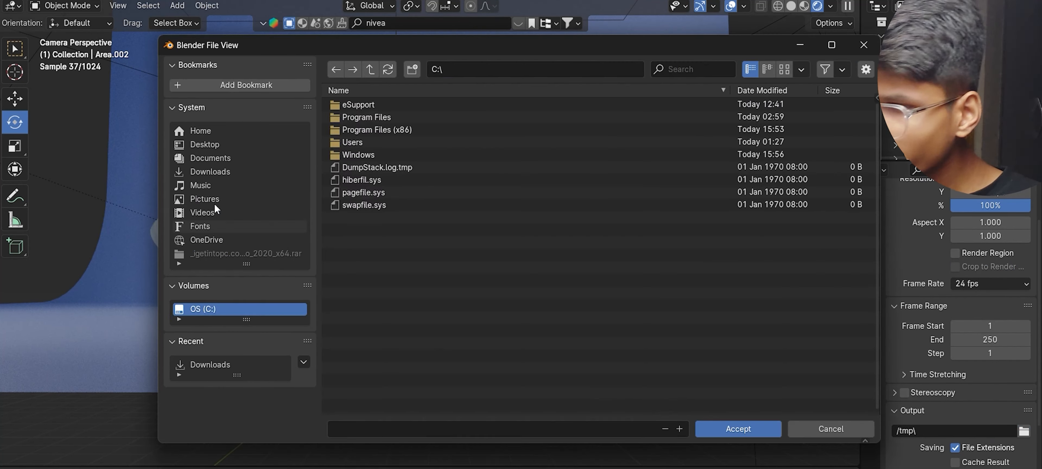
left_click(204, 198)
left_click(400, 428)
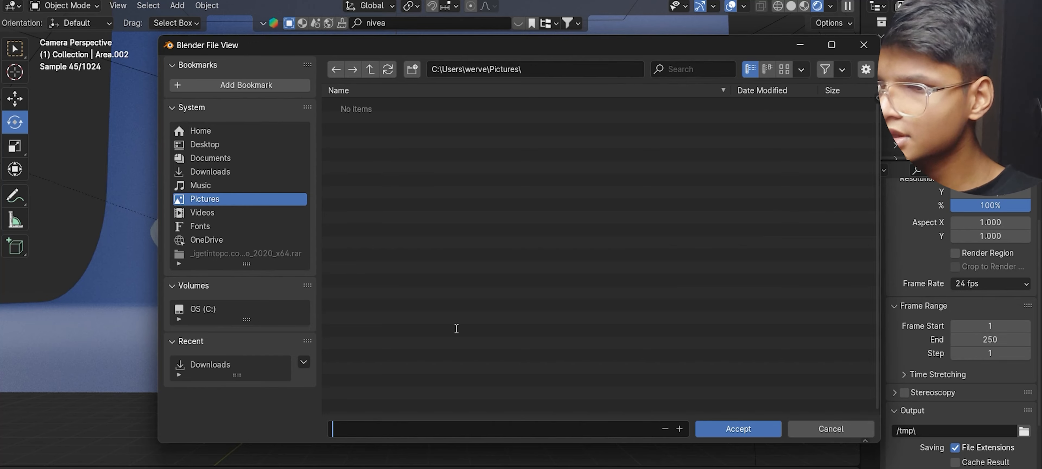
type("nivea")
key("Return")
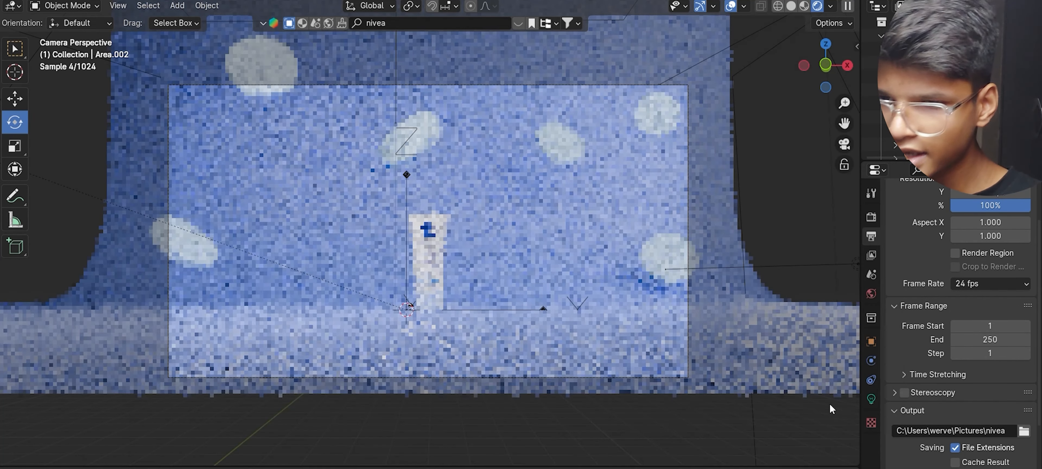
Render the scene as a still image and view the render in progress
left_click(80, 0)
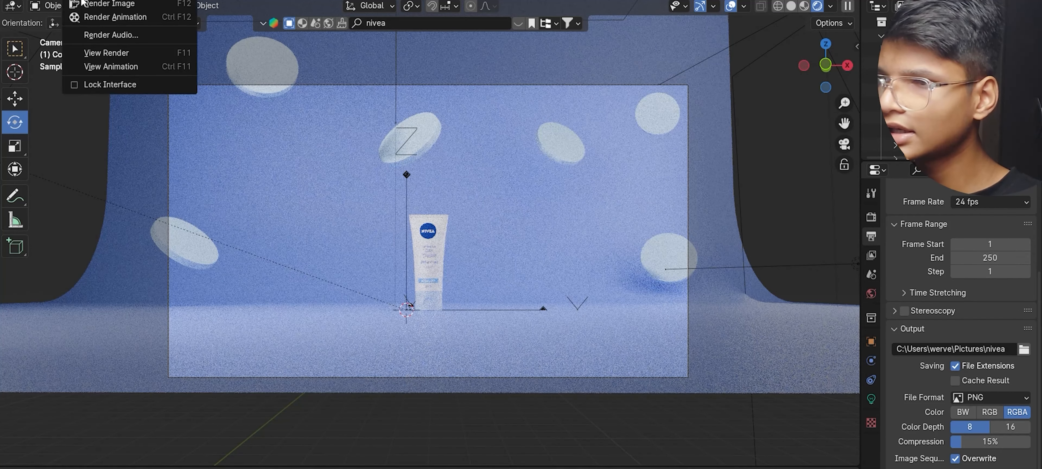
left_click(101, 5)
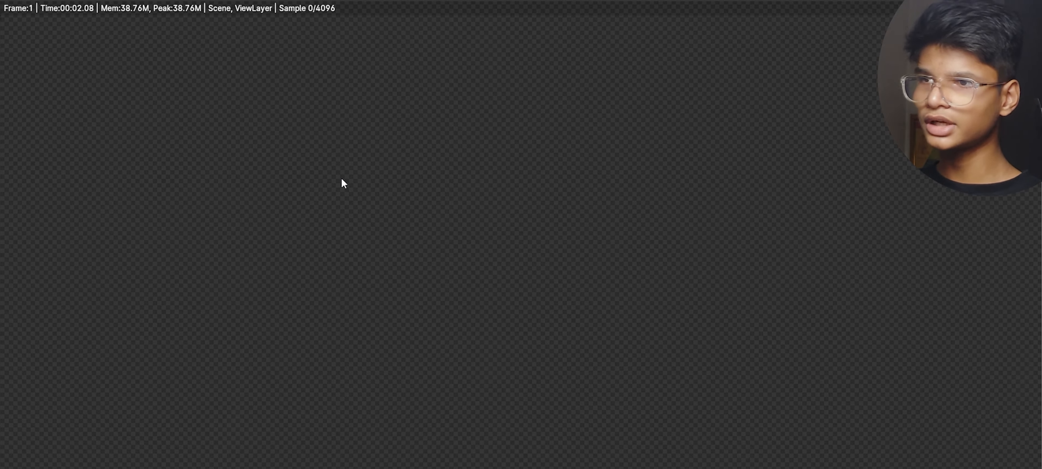
scroll(354, 267, "down", 2)
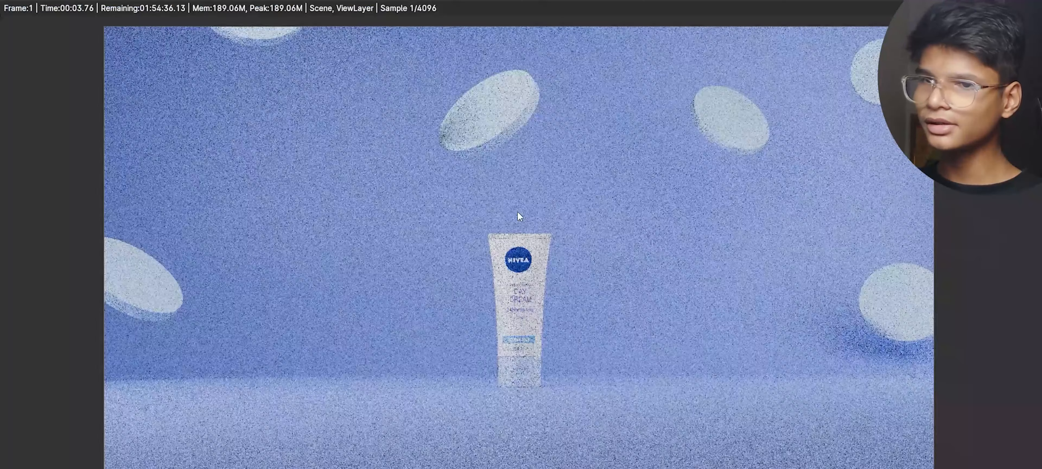
scroll(458, 214, "up", 1)
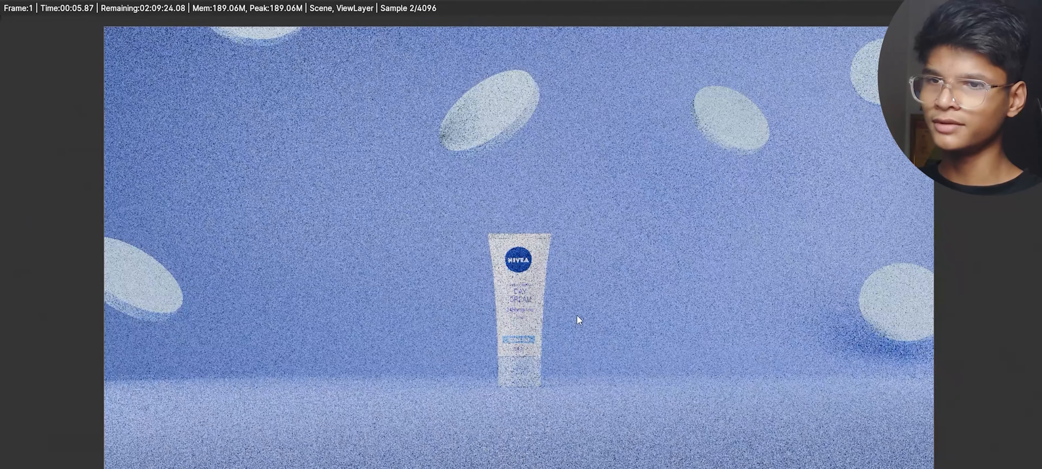